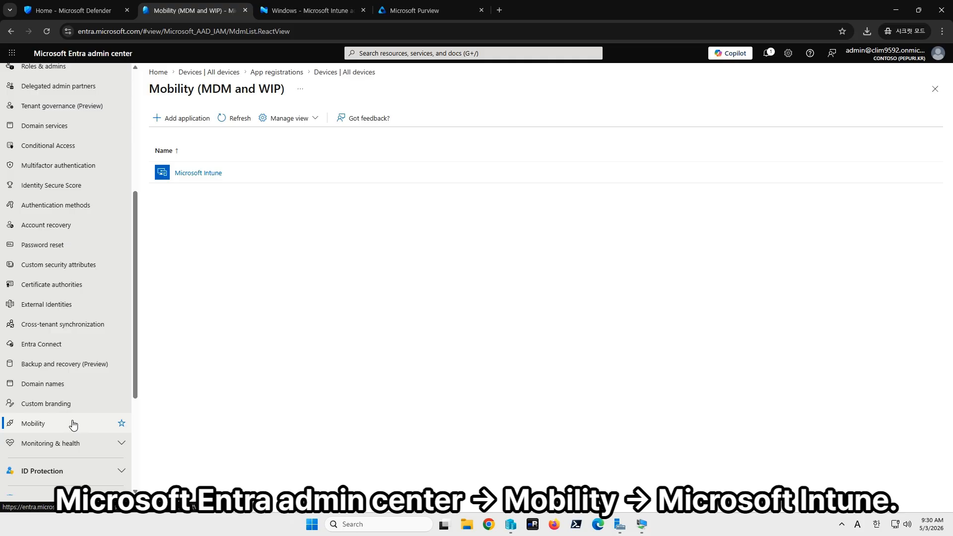
- Set the MDM user scope of Microsoft Intune to All and save the configuration
click(207, 179)
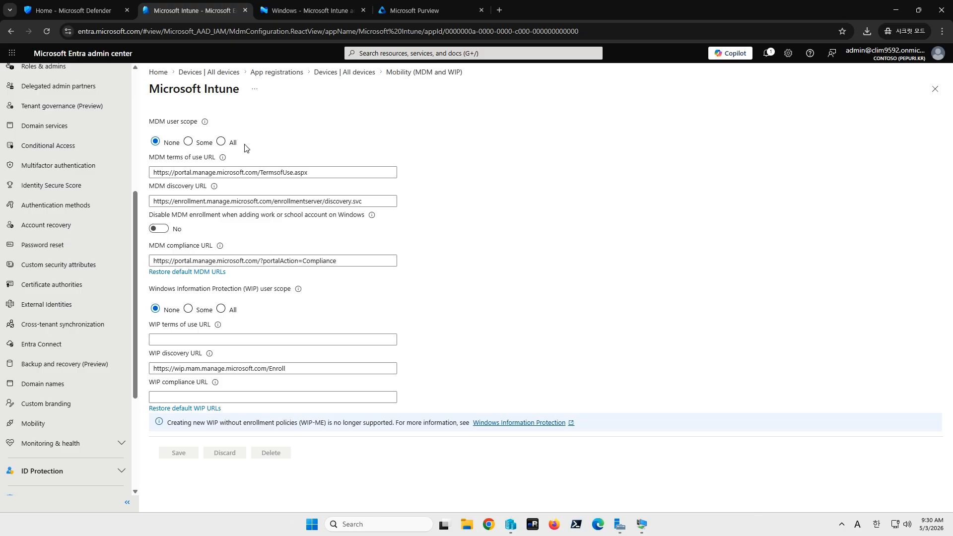
click(229, 143)
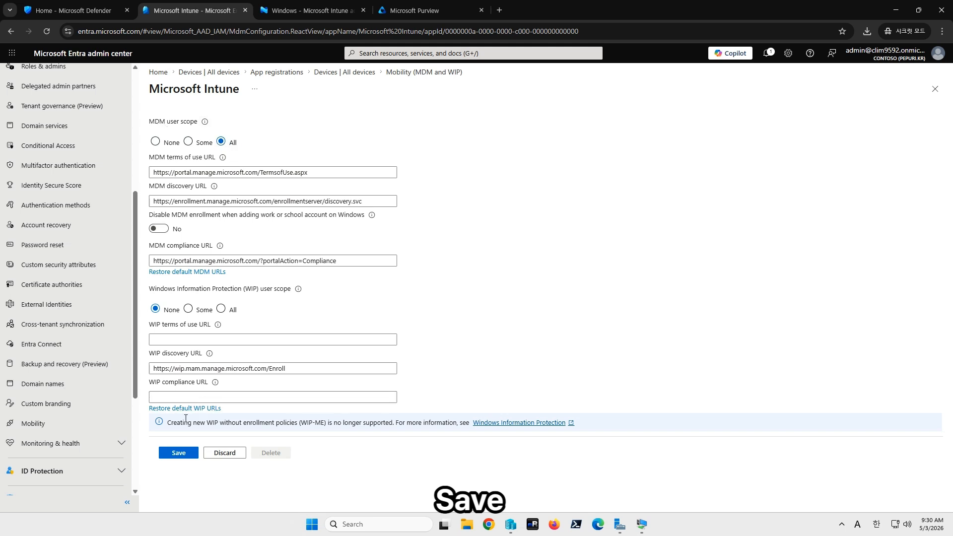
click(186, 460)
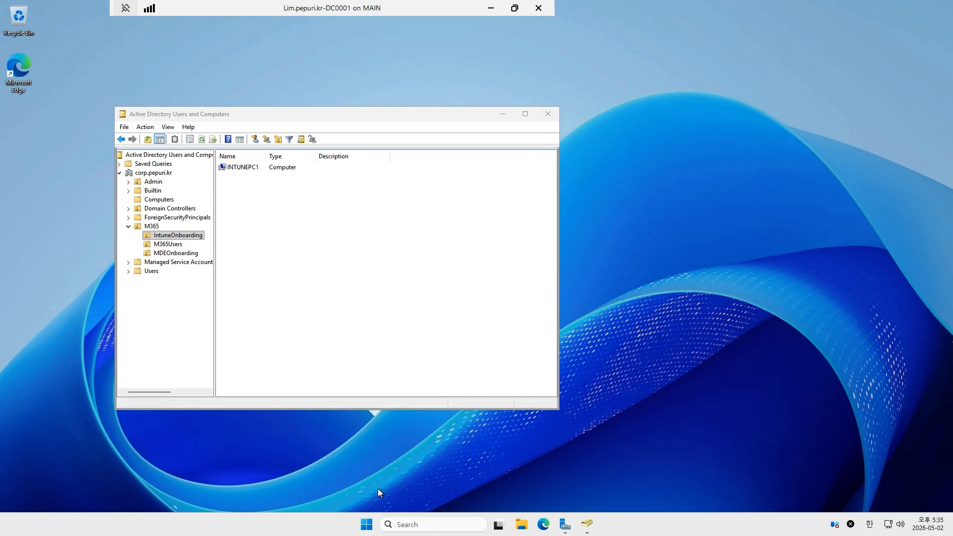
- Open Group Policy Management on the domain controller
key(super+r)
text(gp)
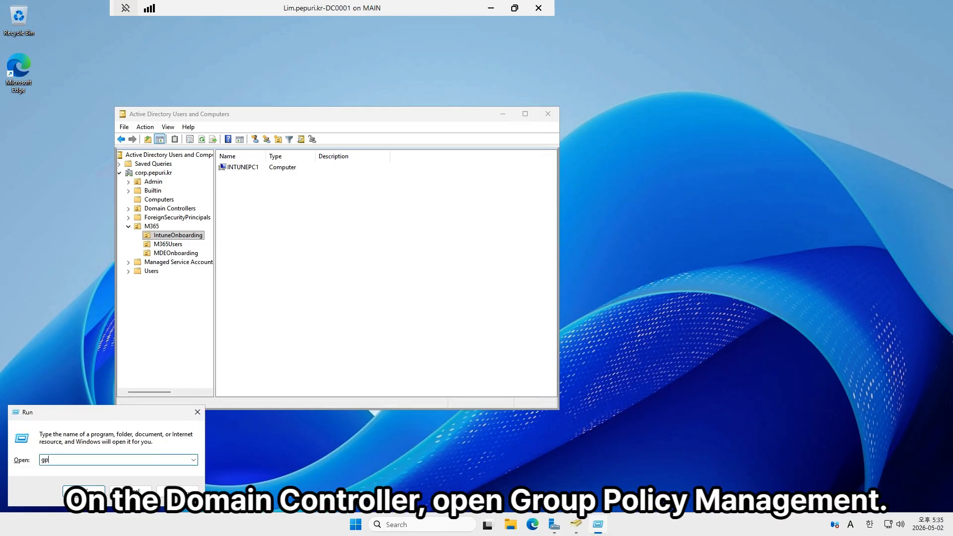
key(Return)
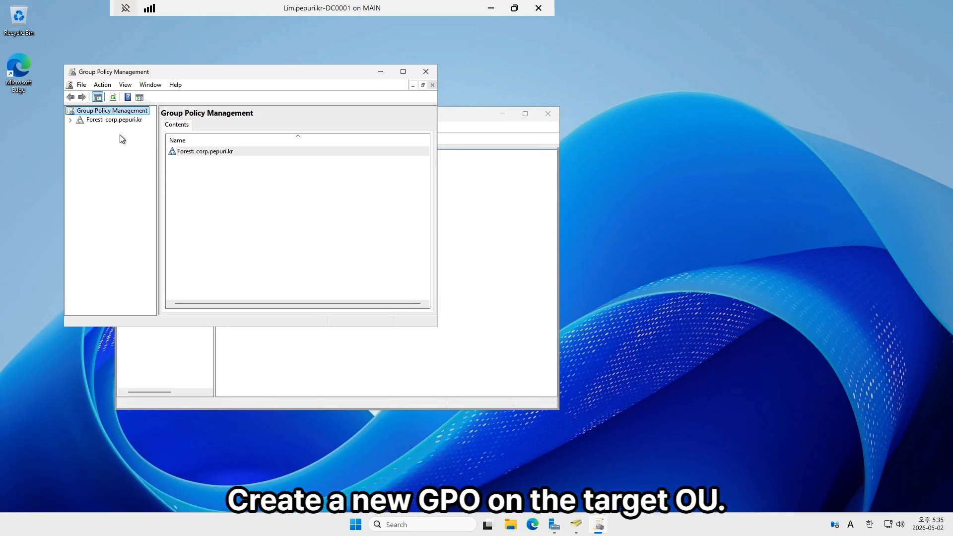
- Expand the corp.pepuri.kr forest and domain down to the M365 OU and select its IntuneOnboarding OU
click(122, 121)
drag(436, 326, 631, 427)
drag(158, 201, 276, 202)
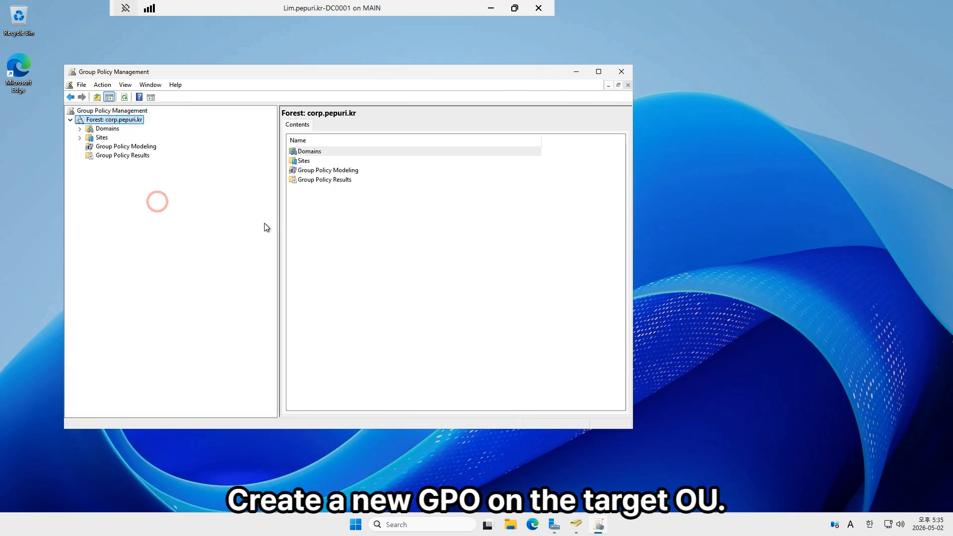
double_click(109, 130)
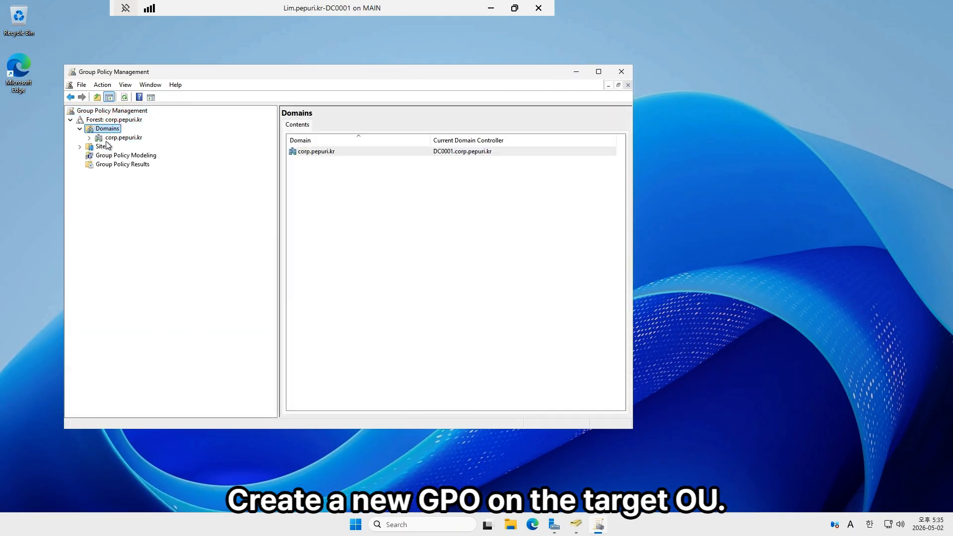
double_click(121, 137)
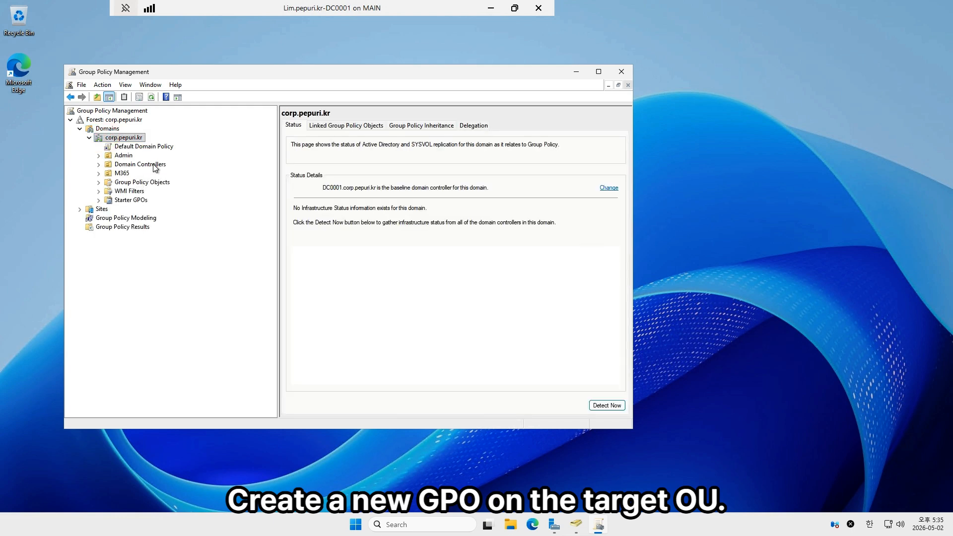
double_click(124, 174)
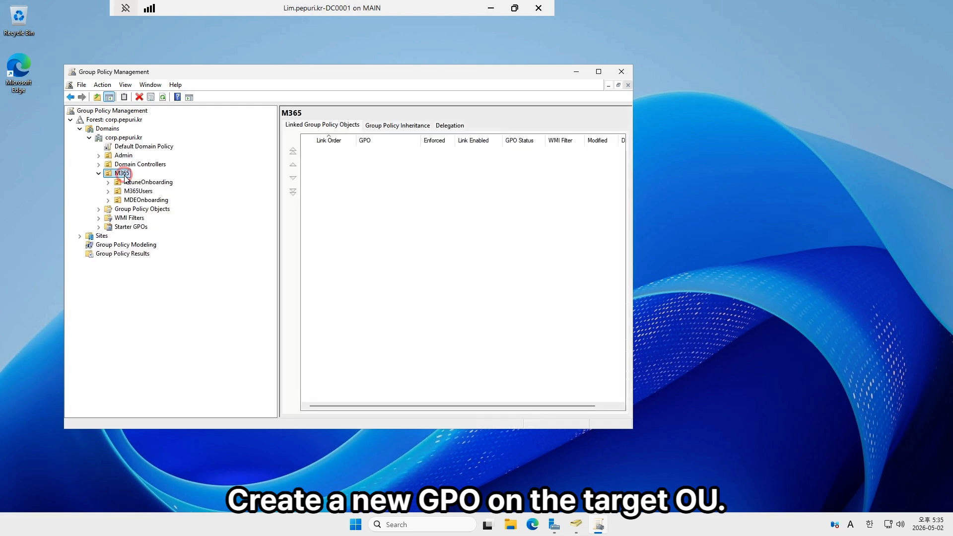
click(156, 182)
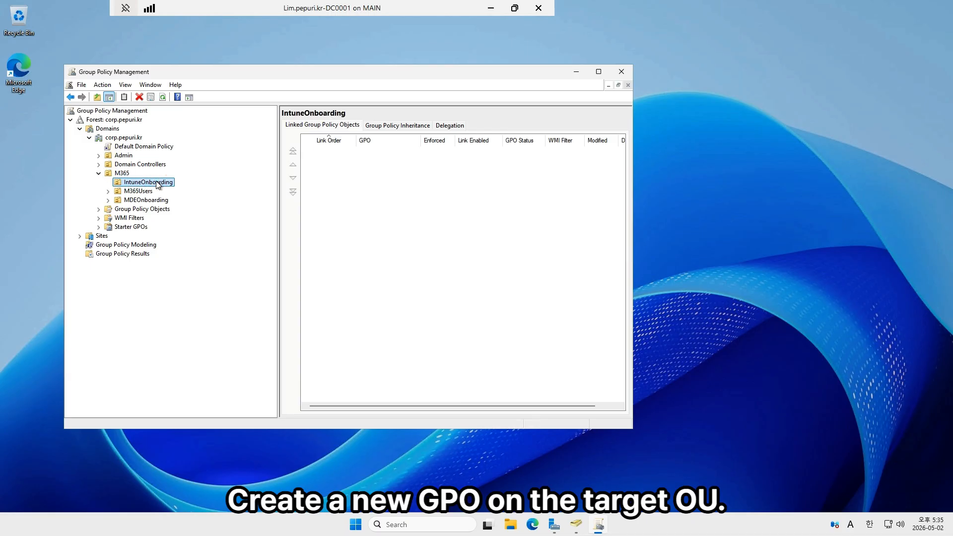
- Create a new GPO named IntuneOnboarding, linked to the IntuneOnboarding OU
right_click(159, 183)
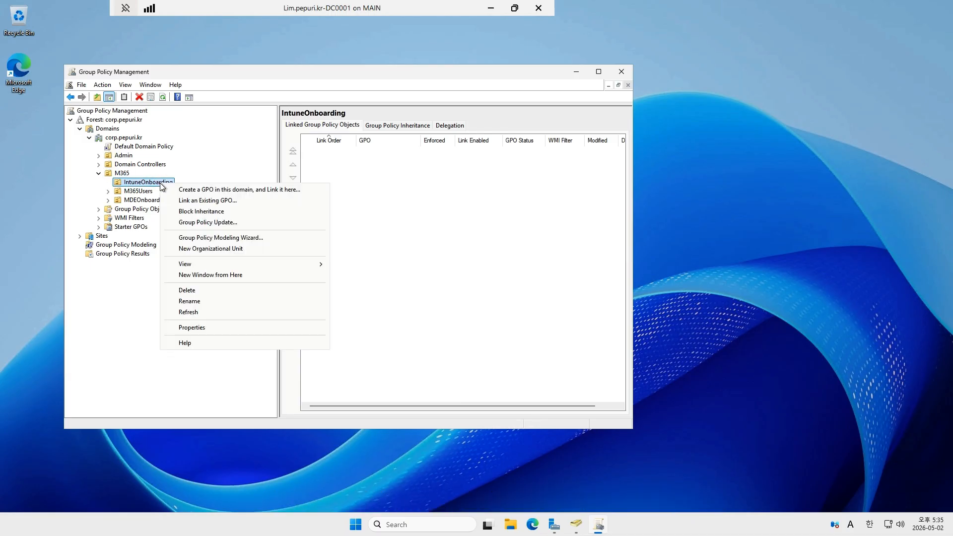
click(217, 190)
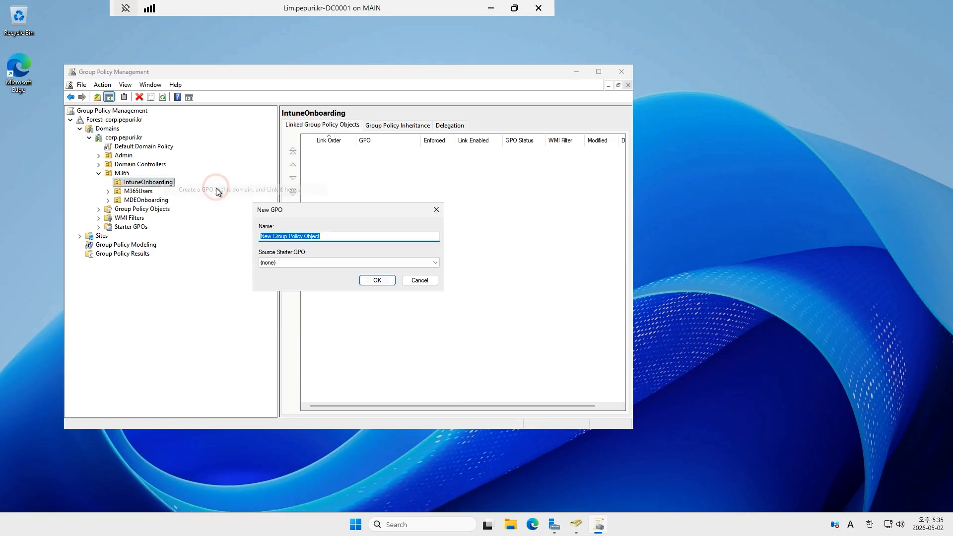
click(338, 263)
click(342, 239)
double_click(344, 237)
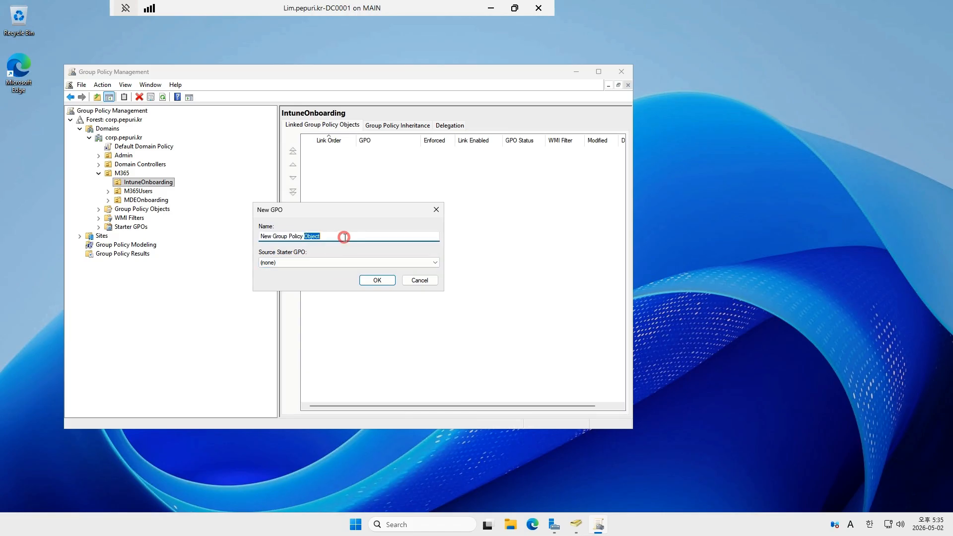
click(344, 237)
key(ctrl+a)
text(I)
key(Return)
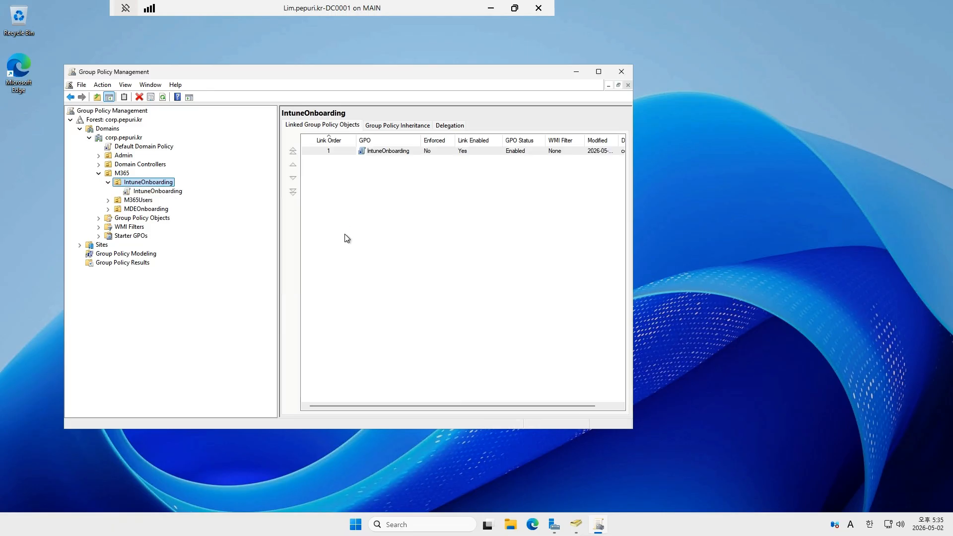
- Open the IntuneOnboarding GPO for editing
right_click(183, 191)
click(230, 196)
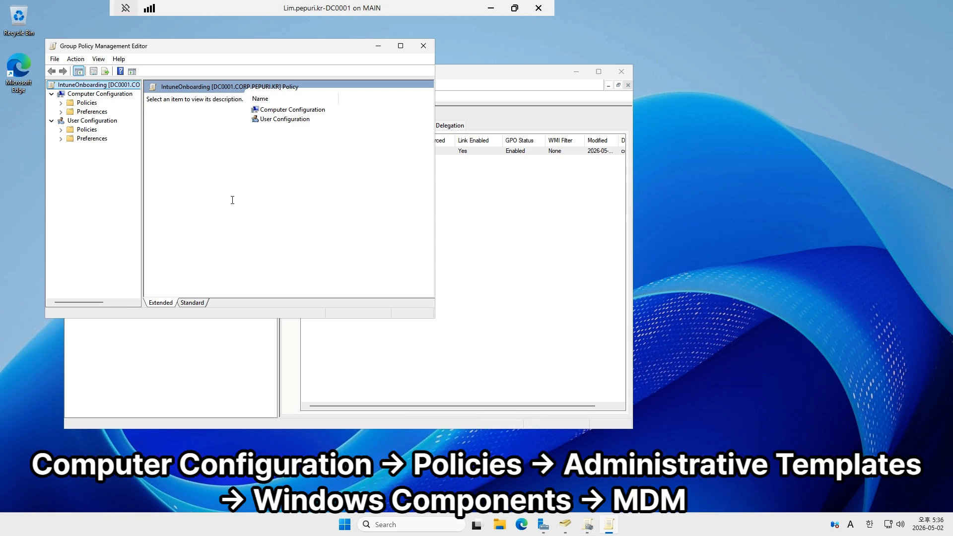
drag(224, 45, 207, 114)
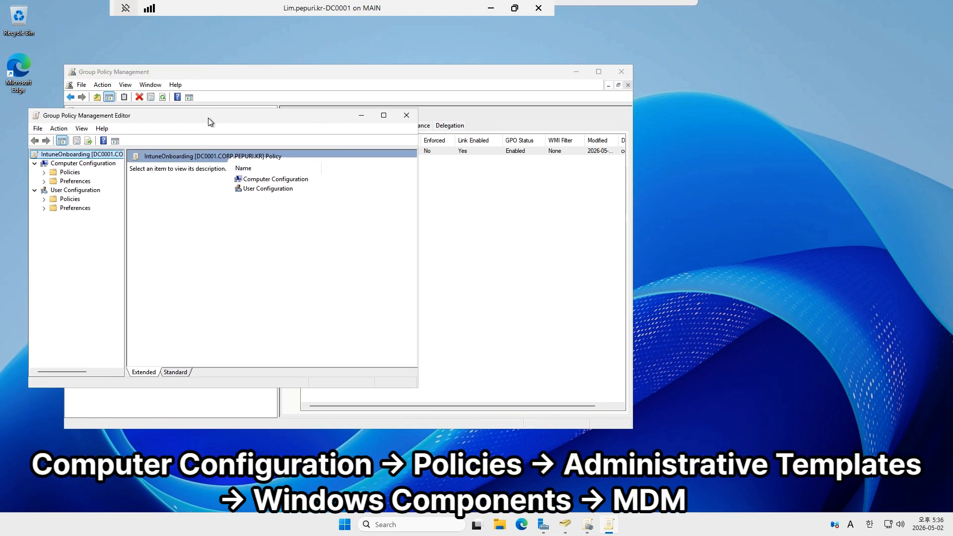
- Go to the MDM folder under Computer Configuration, Policies, Administrative Templates, Windows Components
double_click(73, 172)
key(Down)
key(Down)
key(Down)
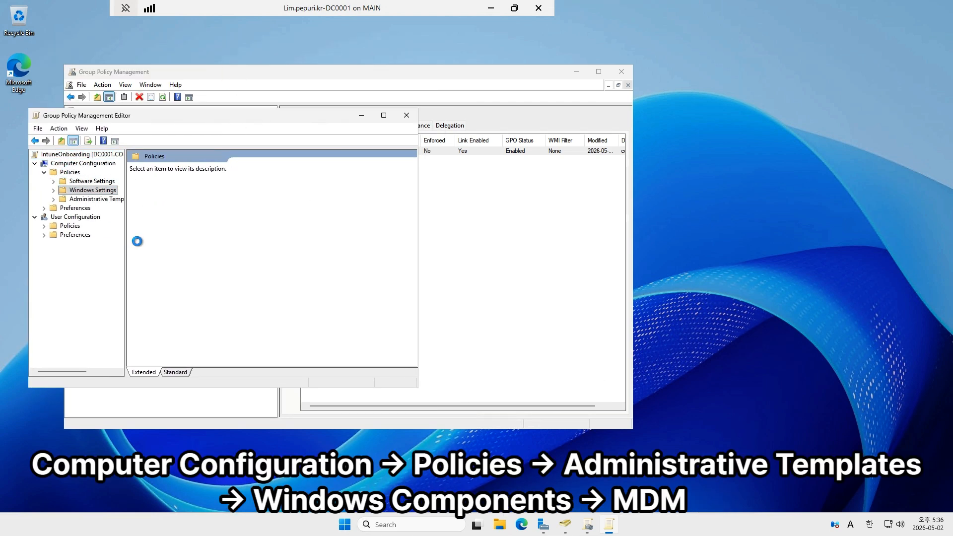
drag(126, 244, 175, 245)
drag(418, 264, 548, 266)
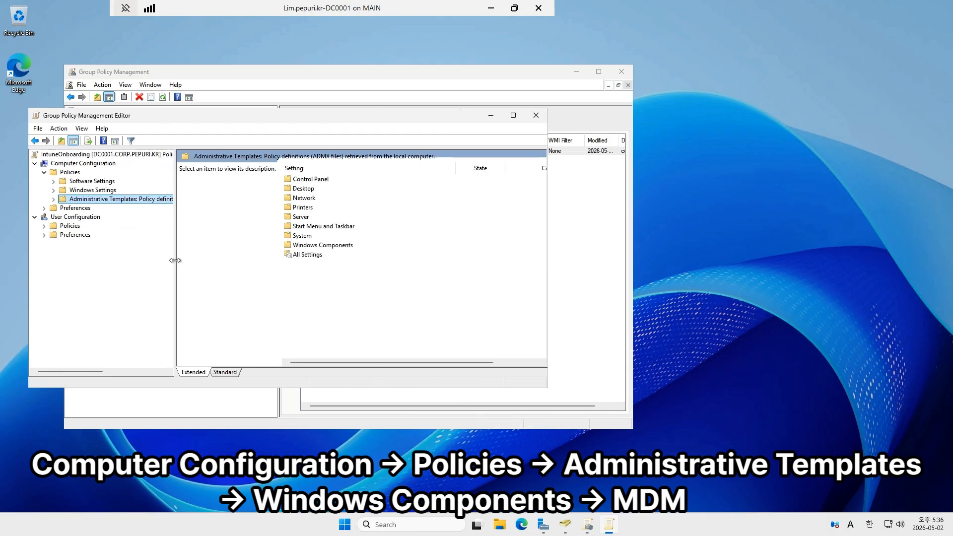
drag(176, 262, 244, 253)
double_click(177, 200)
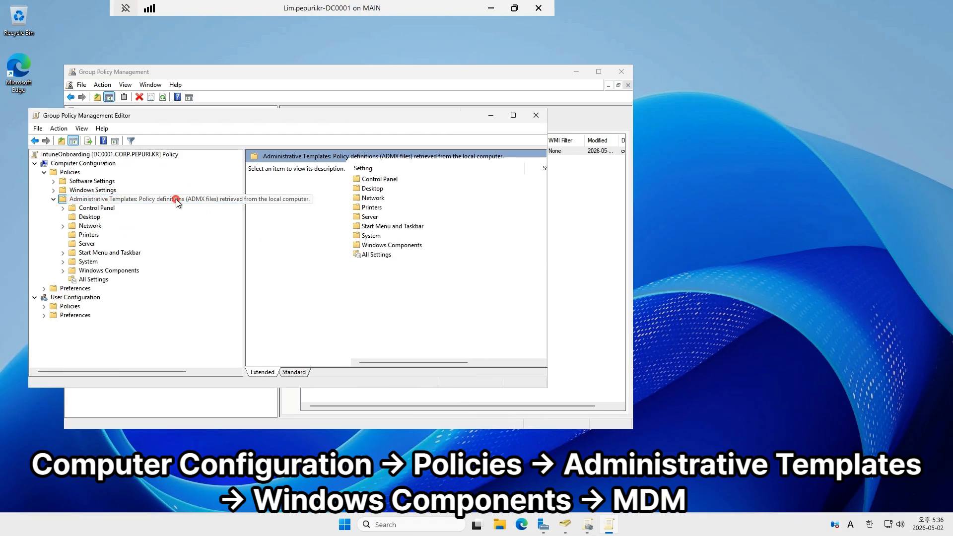
double_click(97, 272)
click(103, 211)
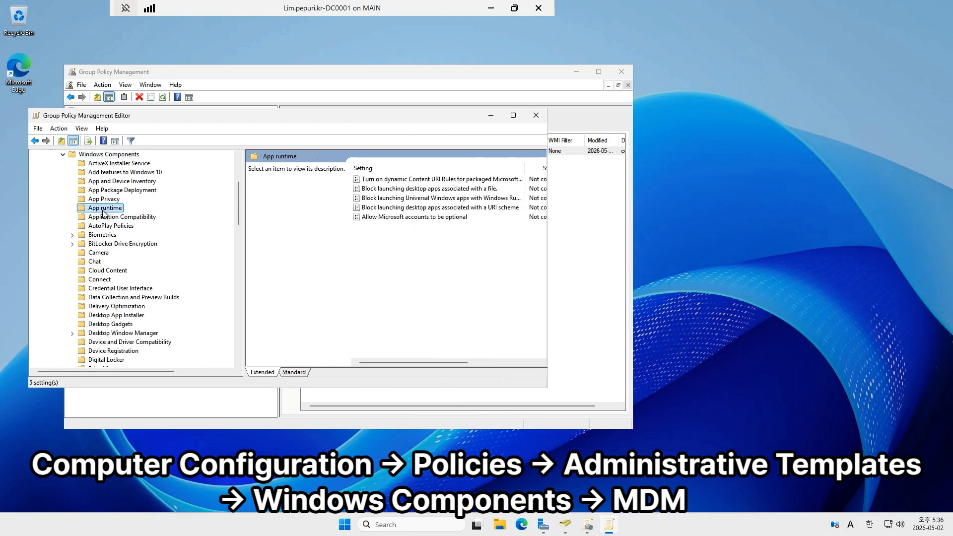
text(mdm)
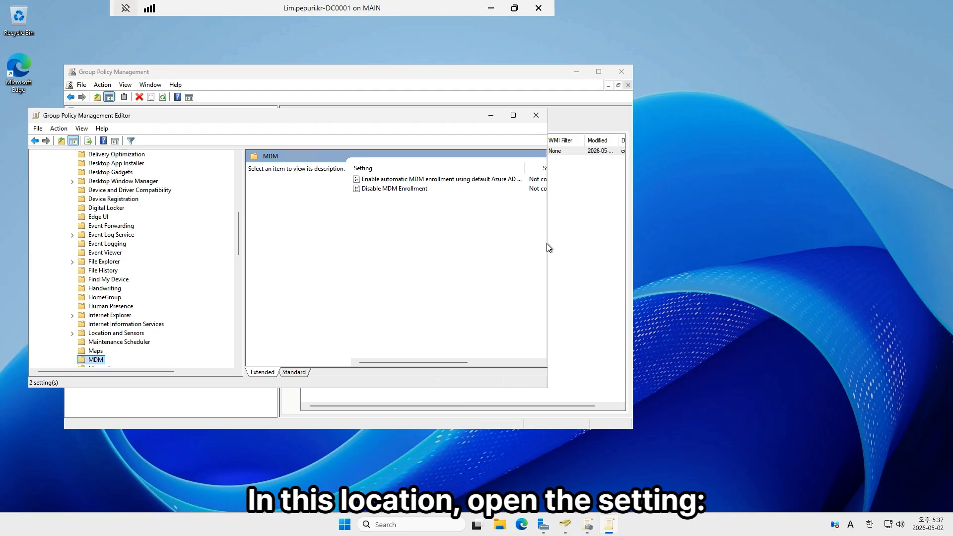
- Enable automatic MDM enrollment using default Azure AD credentials with the User Credential type, then close the policy editor
drag(549, 248, 733, 251)
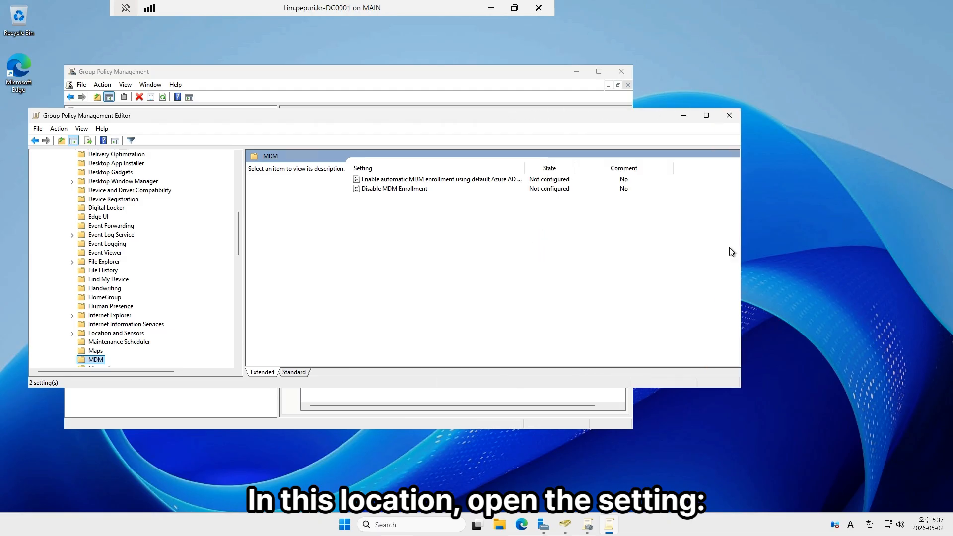
double_click(524, 168)
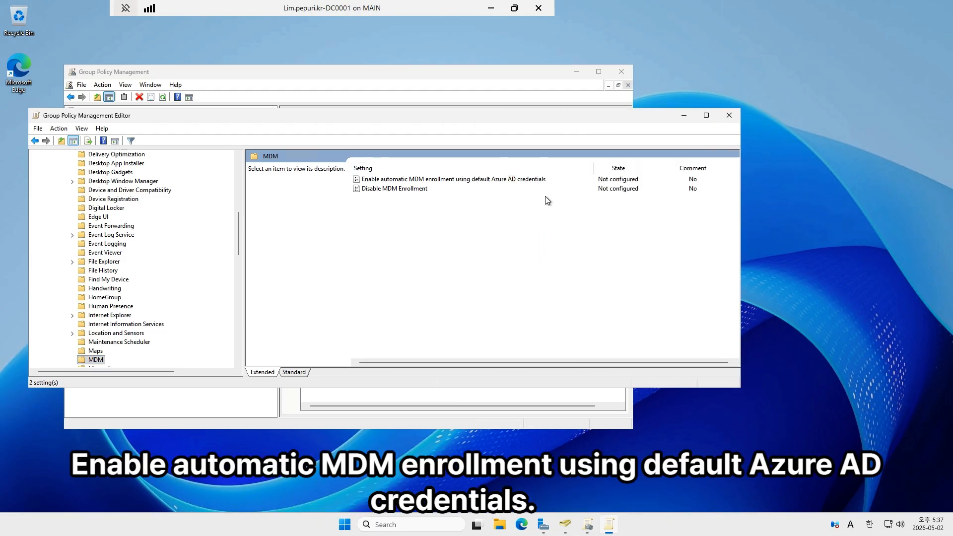
double_click(450, 181)
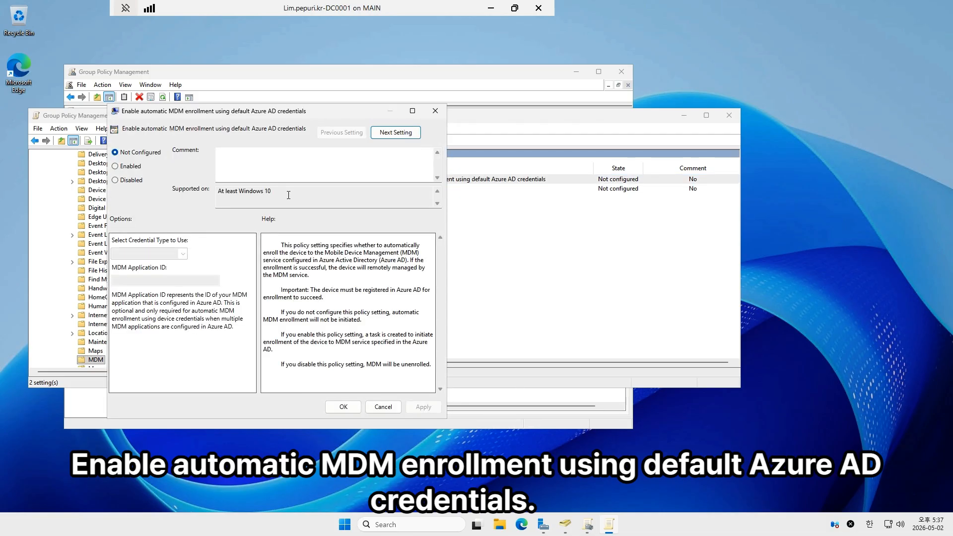
click(131, 168)
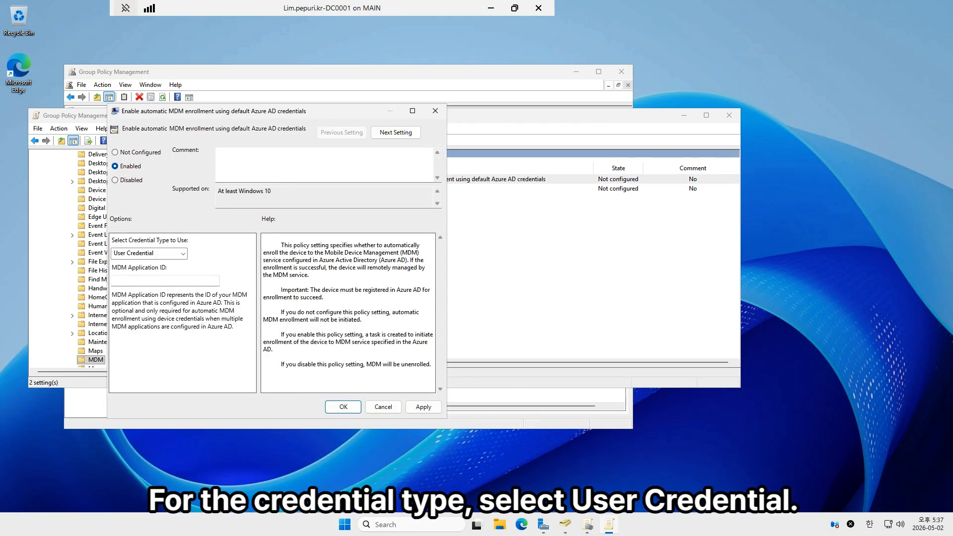
click(184, 254)
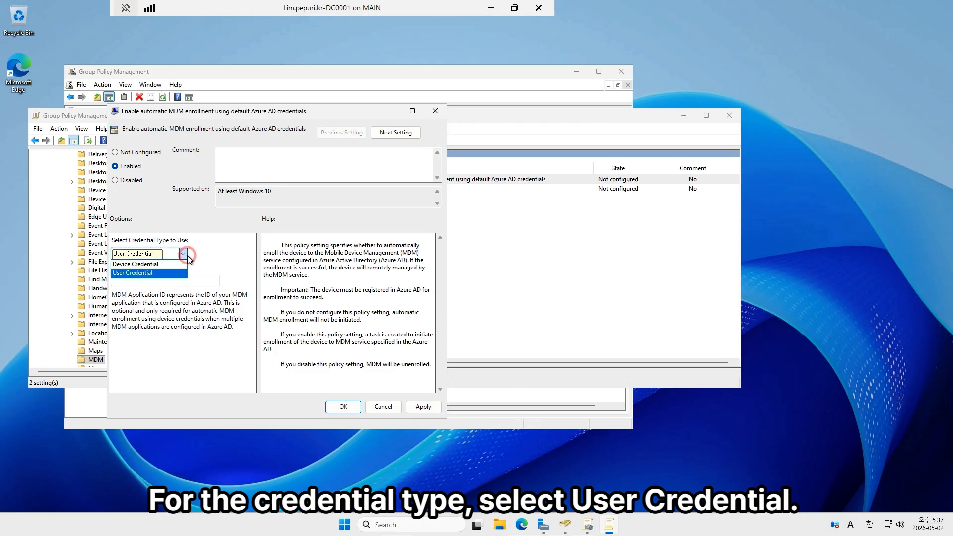
click(178, 273)
click(343, 406)
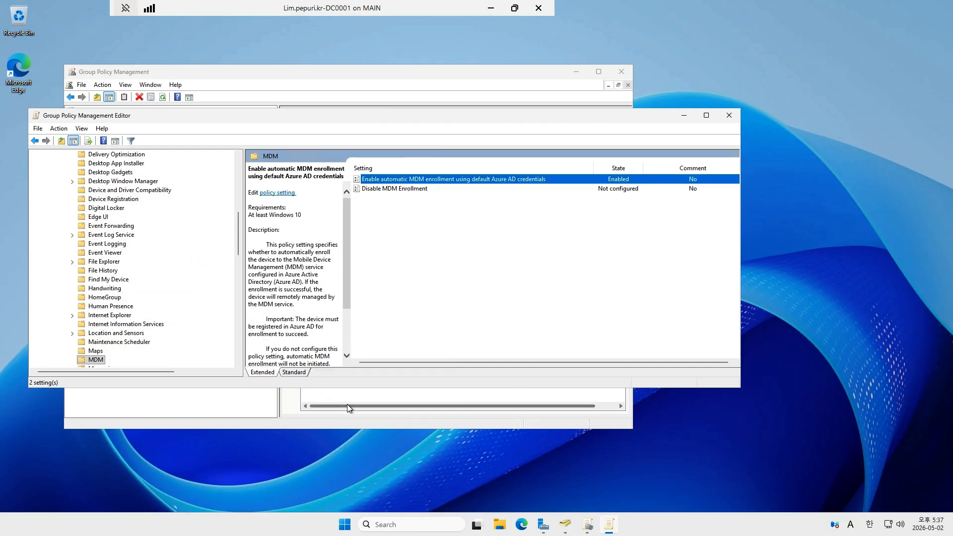
click(727, 117)
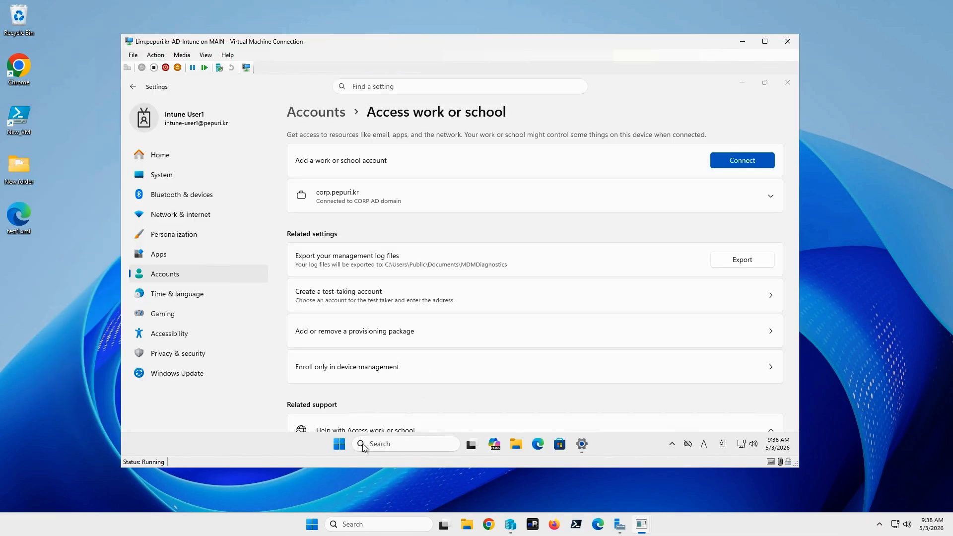
- Switch to the AD-Intune virtual machine and run gpupdate /force in an elevated terminal
right_click(343, 444)
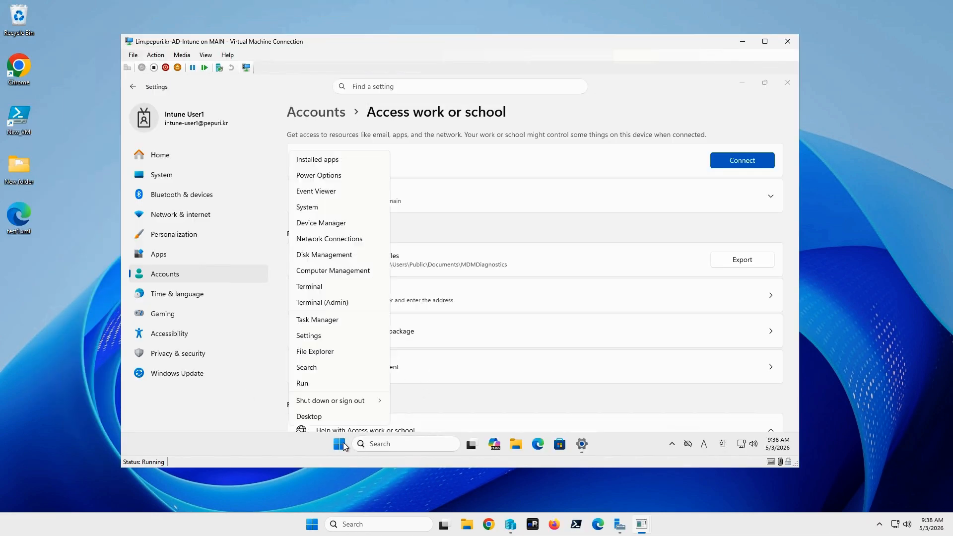
click(346, 302)
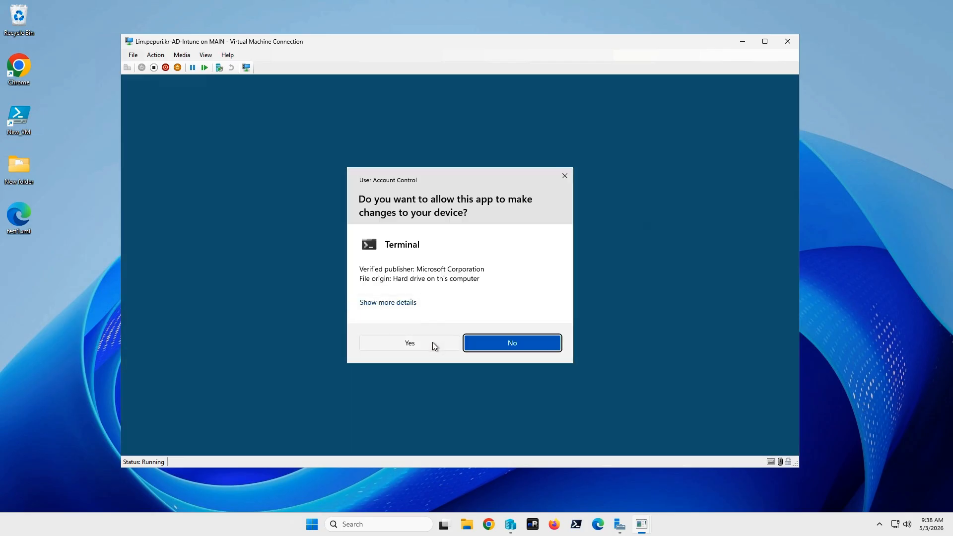
click(431, 343)
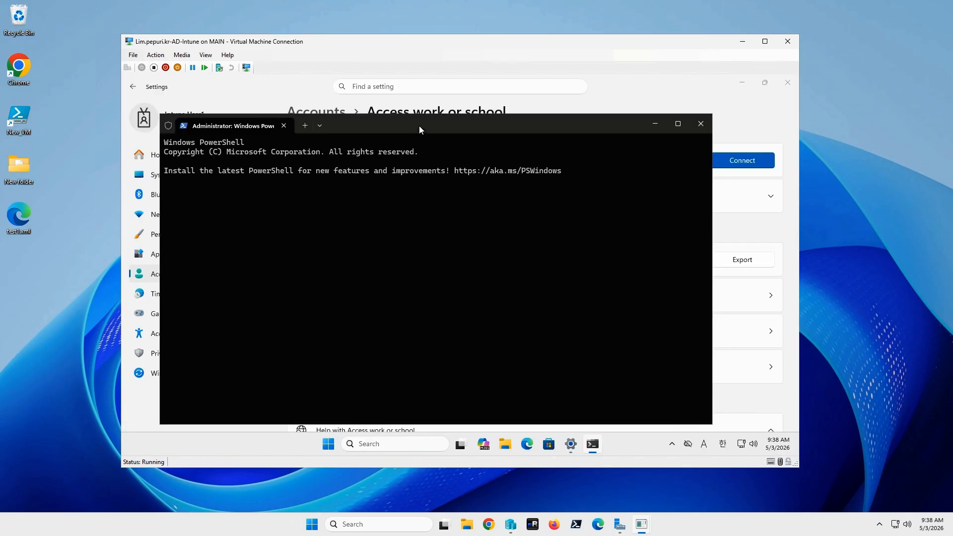
text(gp)
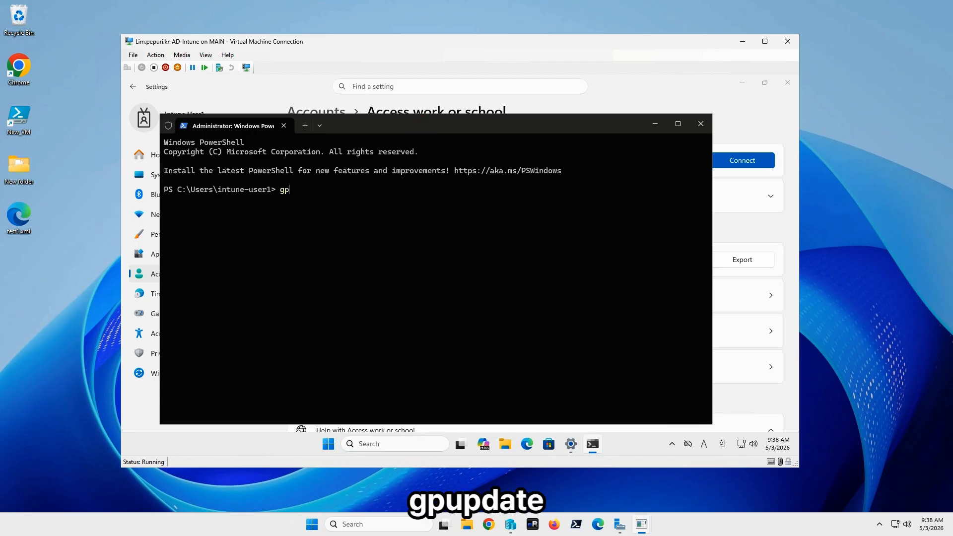
text(update /force)
key(Return)
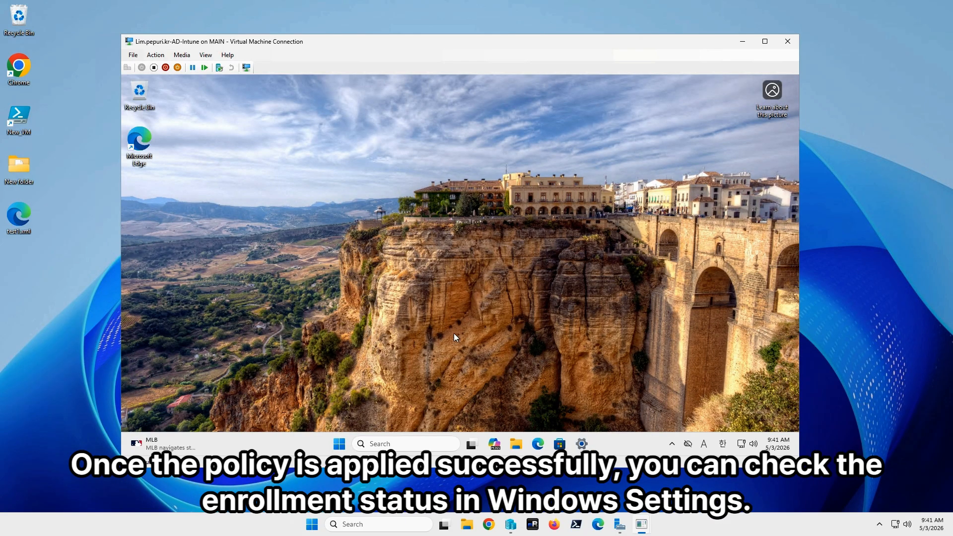
- Open the Access work or school settings on the client and expand the corp.pepuri.kr connection to check its management details
click(585, 439)
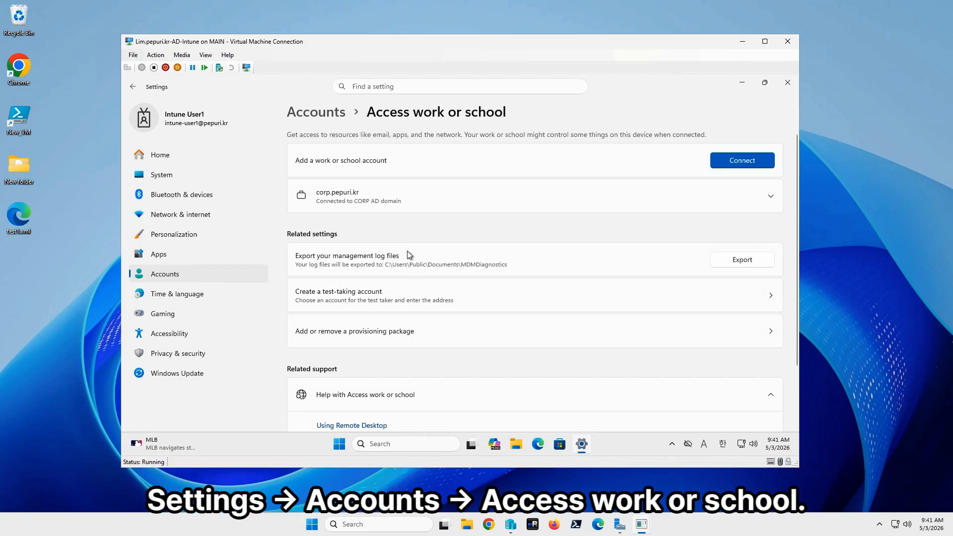
click(416, 197)
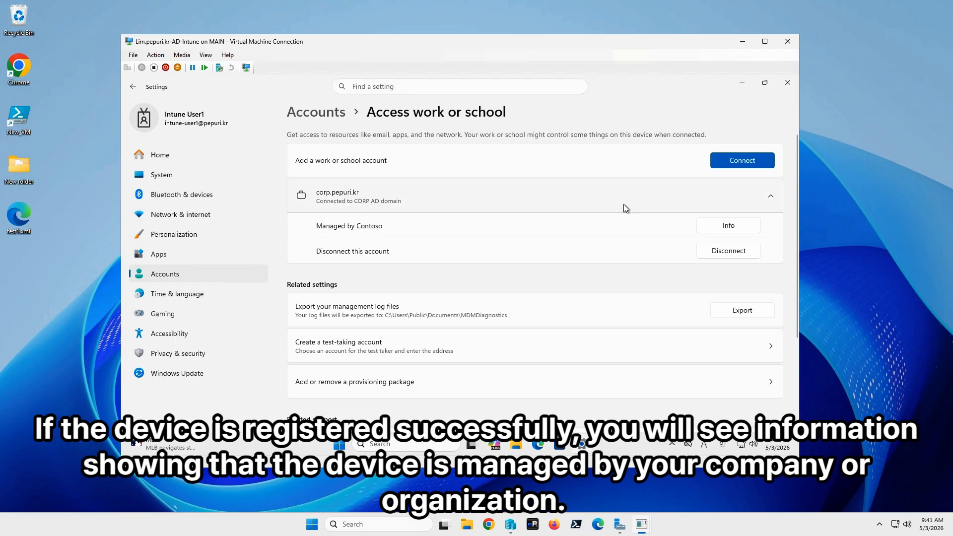
- Open the management info of the corp.pepuri.kr connection, review its connection and sync status, and minimize Settings
click(721, 231)
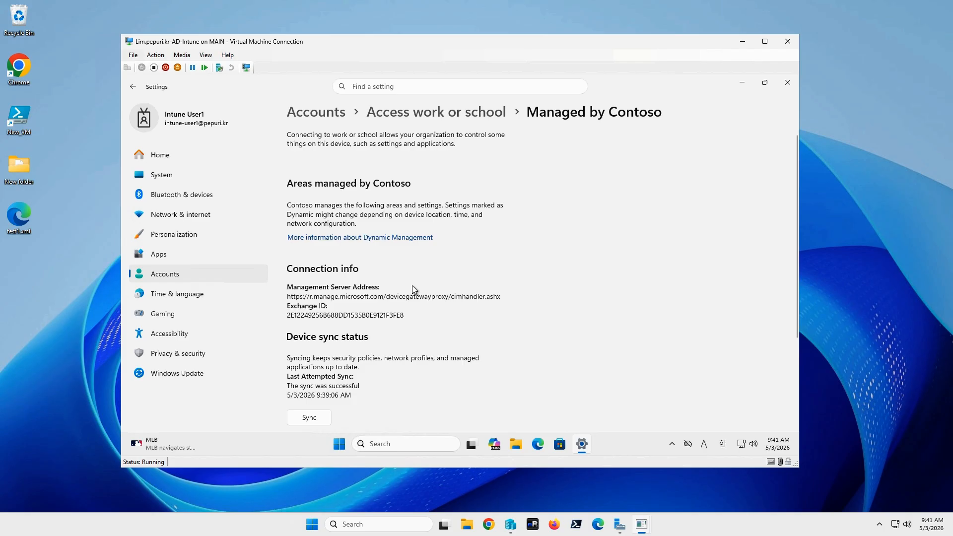
scroll(412, 284, down, 2)
scroll(459, 121, up, 2)
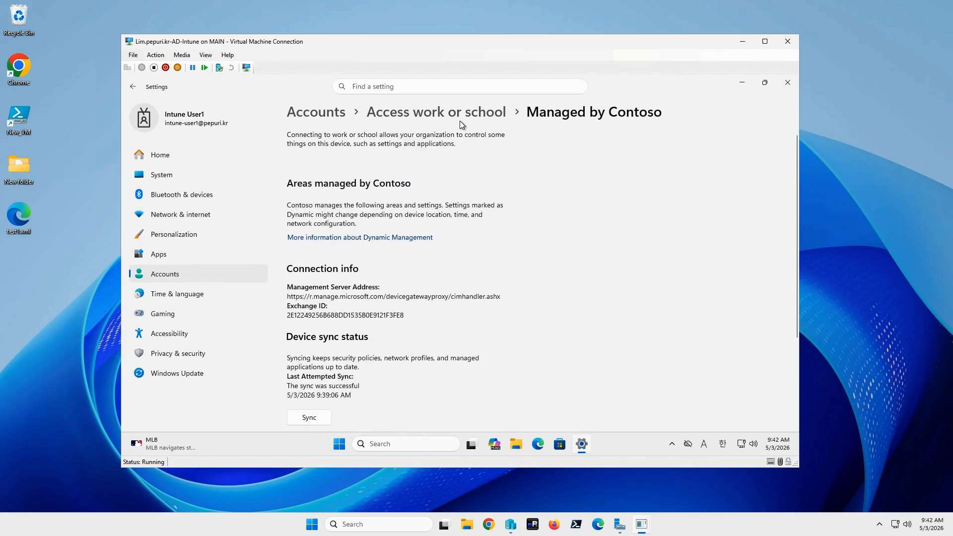
click(739, 83)
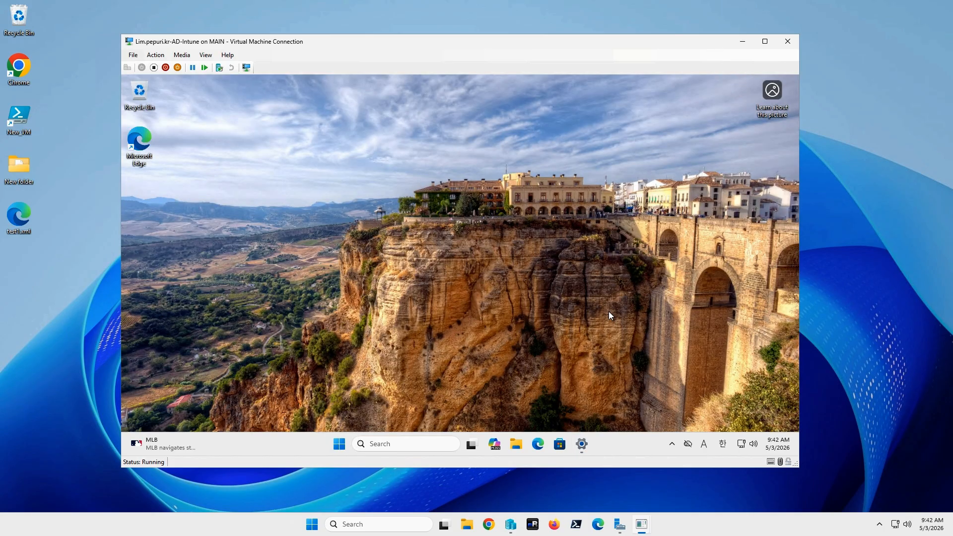
- Run dsregcmd /status in an elevated terminal and look through its output for the device's management state
right_click(340, 443)
click(340, 300)
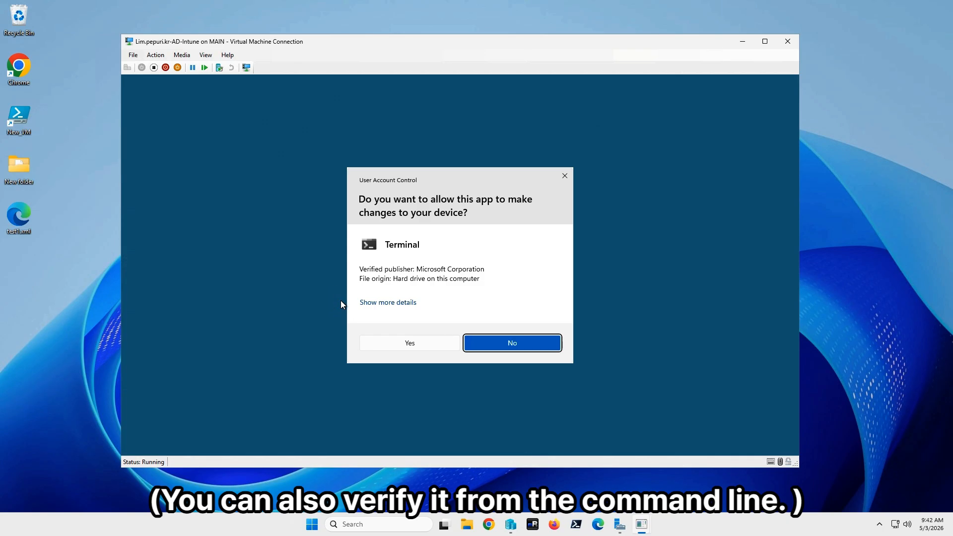
click(408, 341)
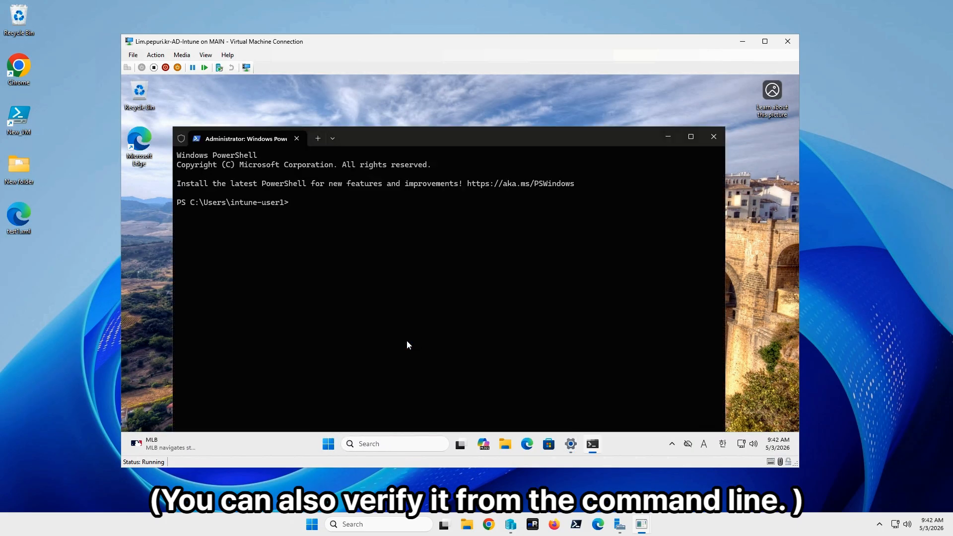
text(dsre)
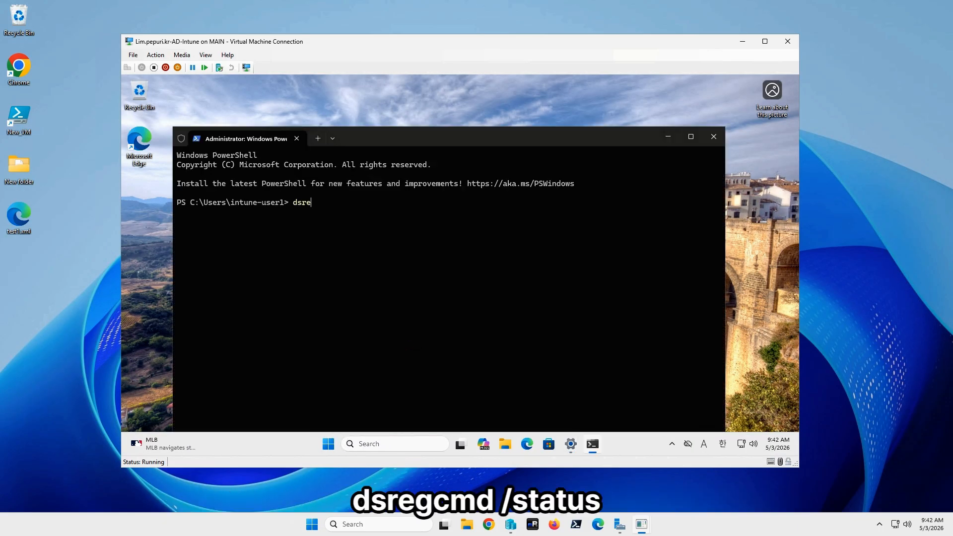
text(gcmd /status)
scroll(340, 320, up, 5)
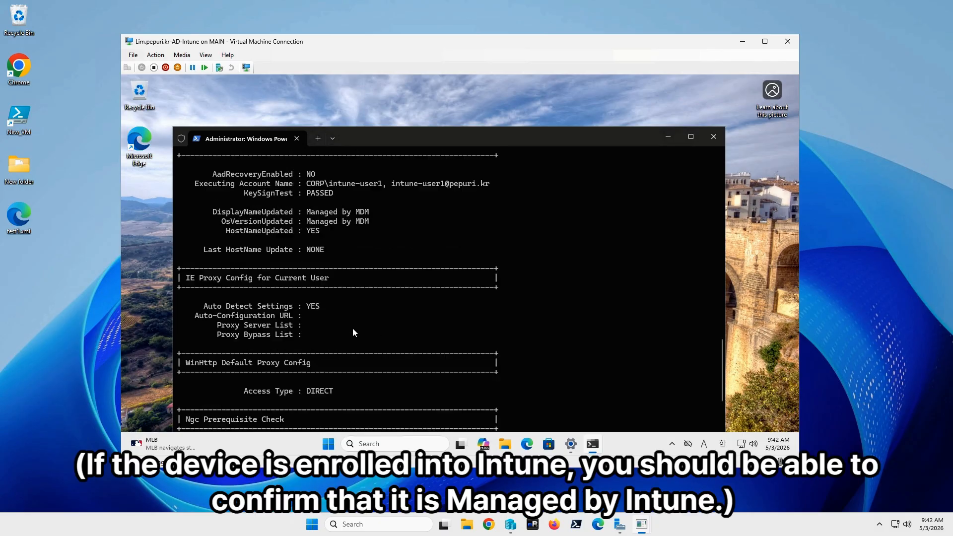
scroll(353, 331, up, 4)
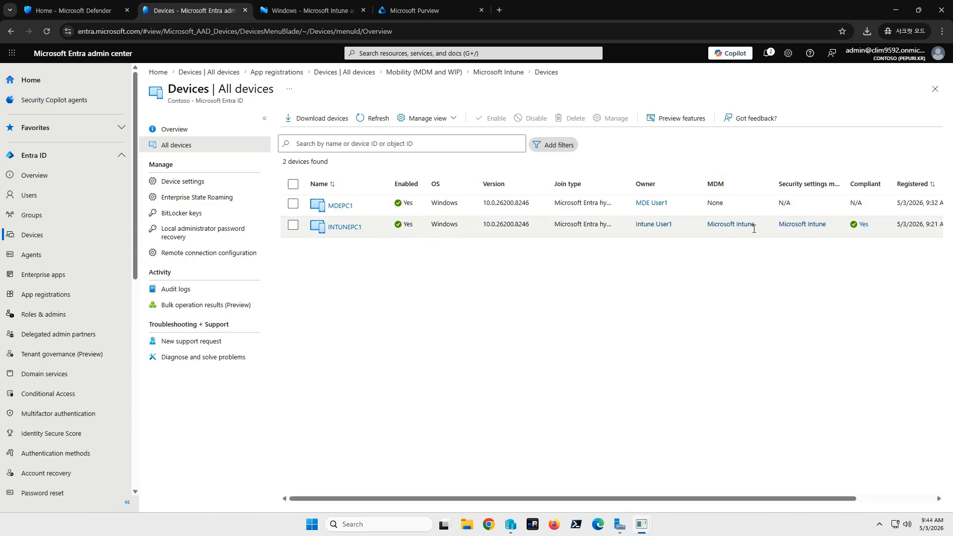
- Switch to the Intune admin center and check how INTUNEPC1 is managed in the Windows devices list
click(312, 11)
click(331, 257)
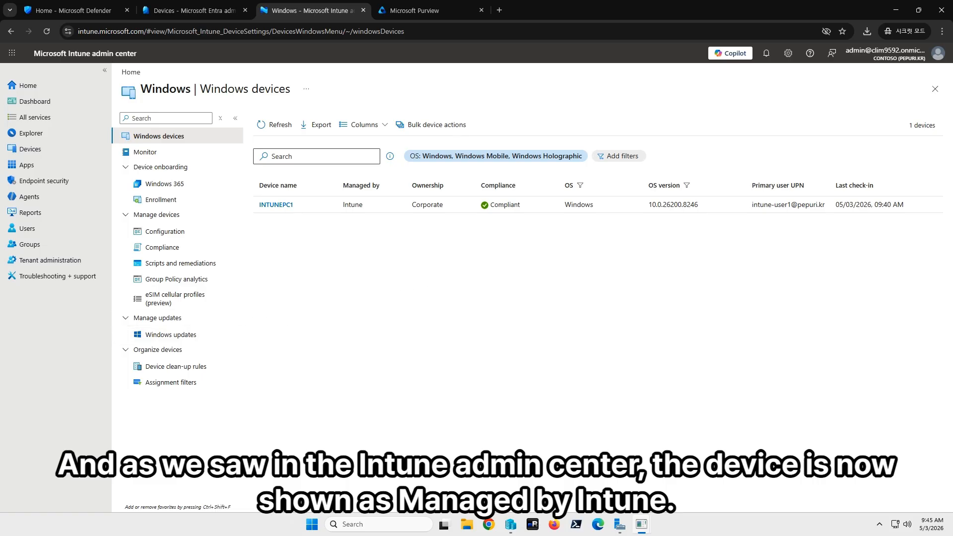
- Switch to the Step4 diagram and copy the Entra hybrid joined Device Object from the Entra ID box into the Intune box
key(alt+Tab)
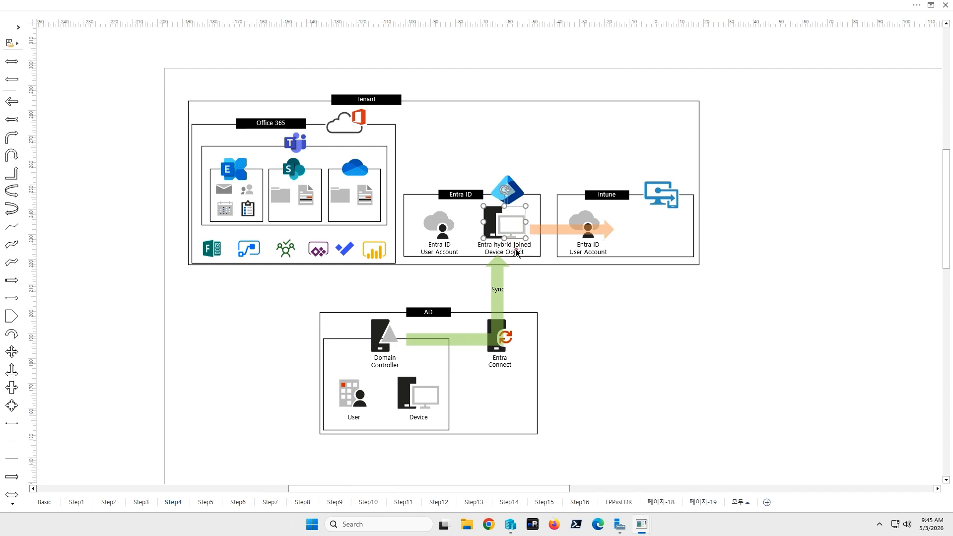
click(515, 229)
drag(514, 230, 661, 234)
click(639, 362)
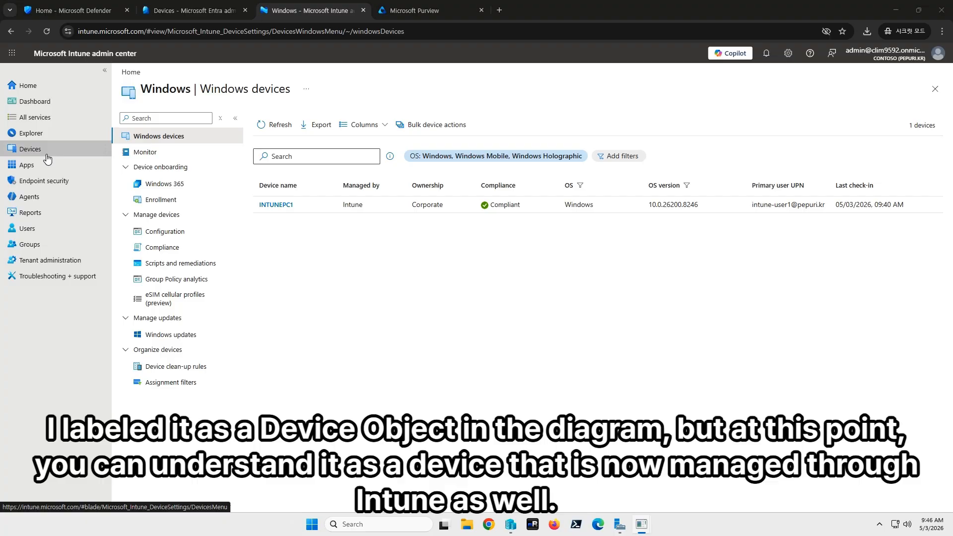
click(47, 153)
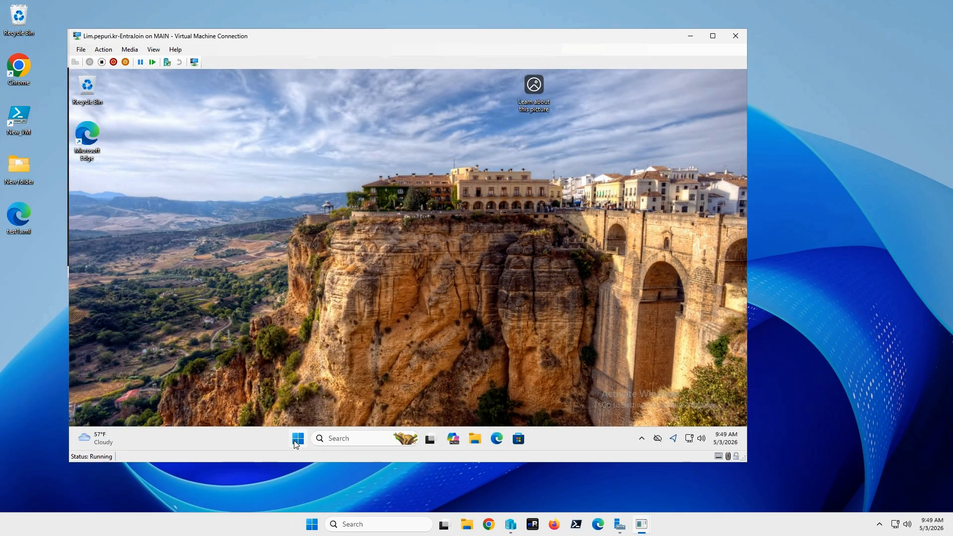
- On the EntraJoin virtual machine, widen the Settings window and go to the Access work or school account settings
right_click(297, 439)
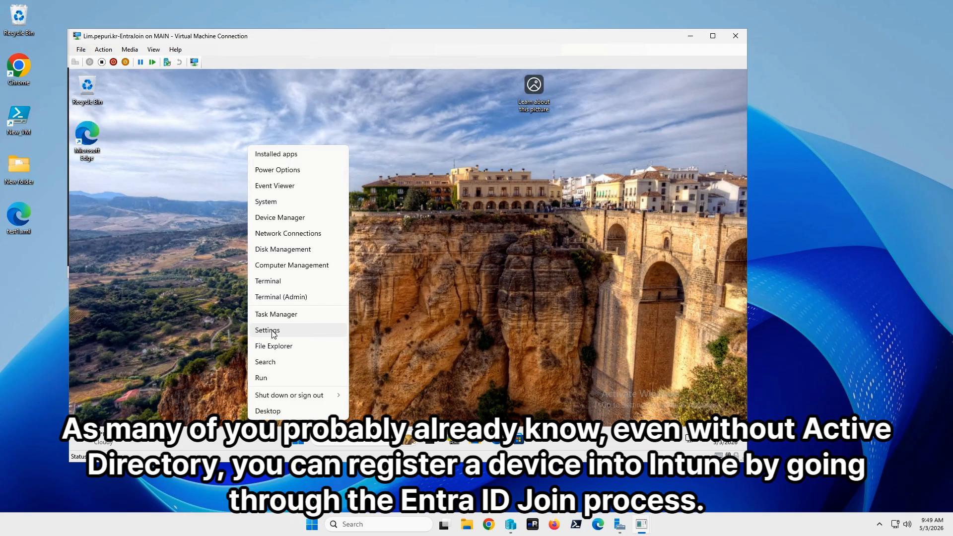
click(272, 331)
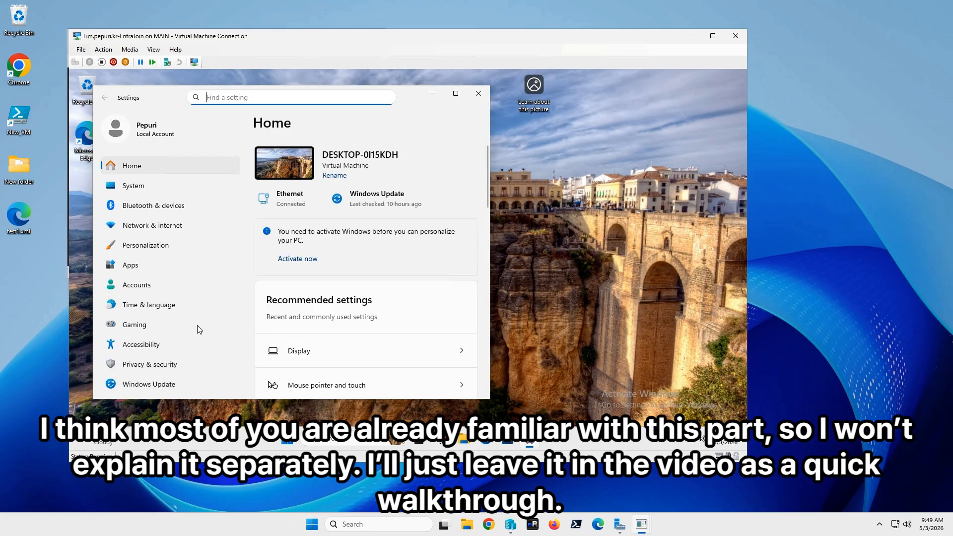
click(143, 285)
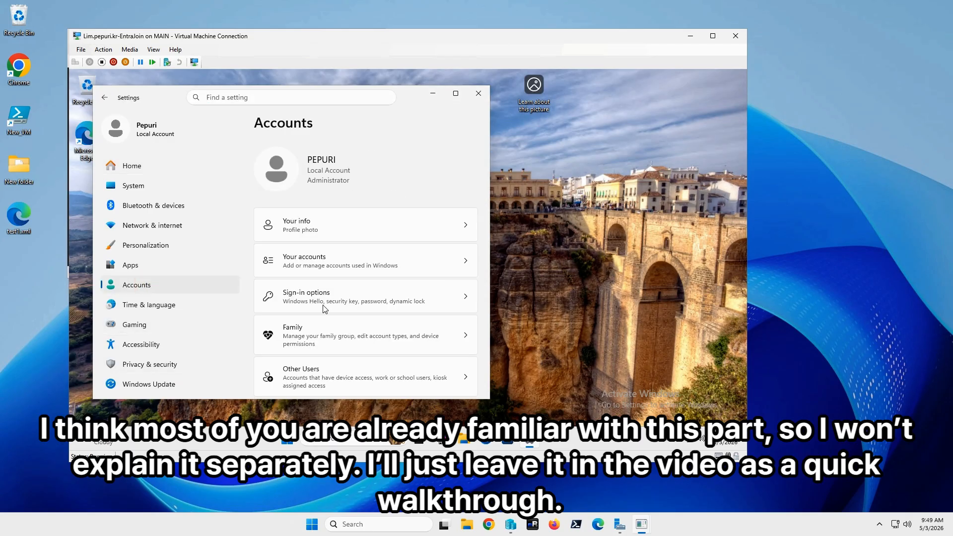
drag(492, 400, 602, 402)
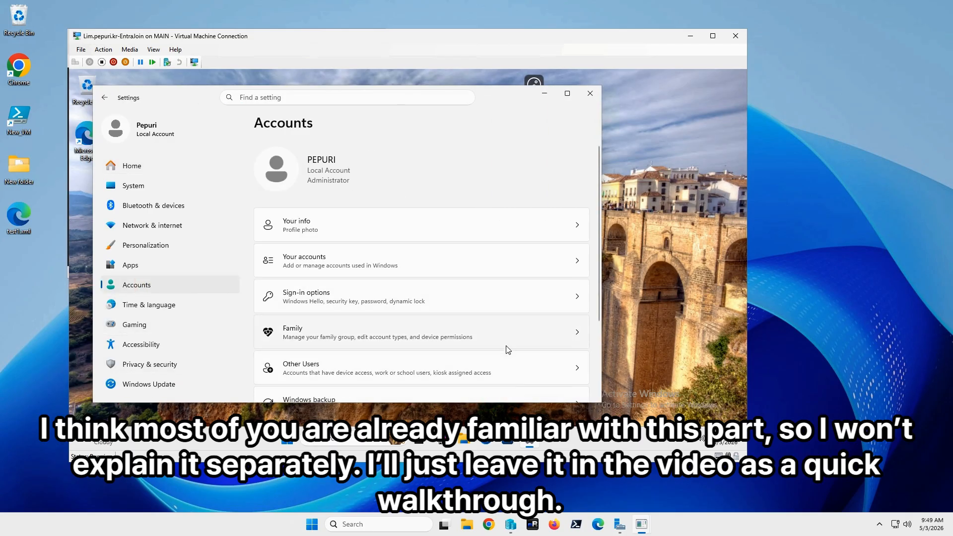
scroll(506, 346, down, 2)
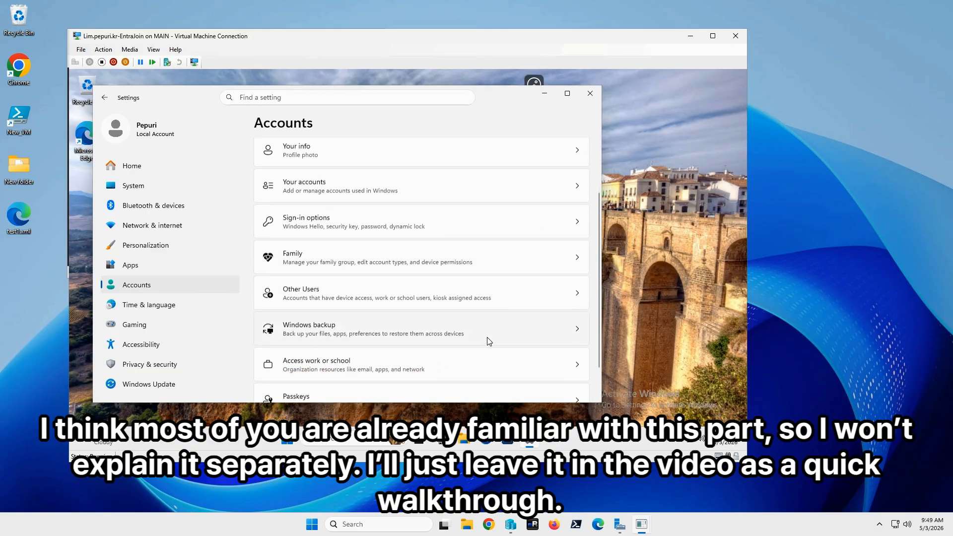
click(365, 362)
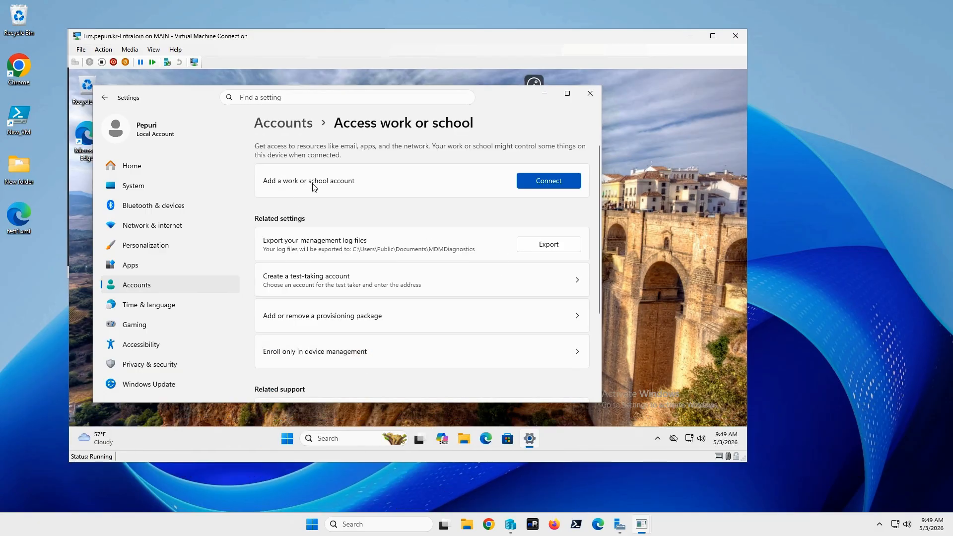
- Connect a work or school account by joining the device to Microsoft Entra ID, signing in with the Intune user's email address
click(554, 183)
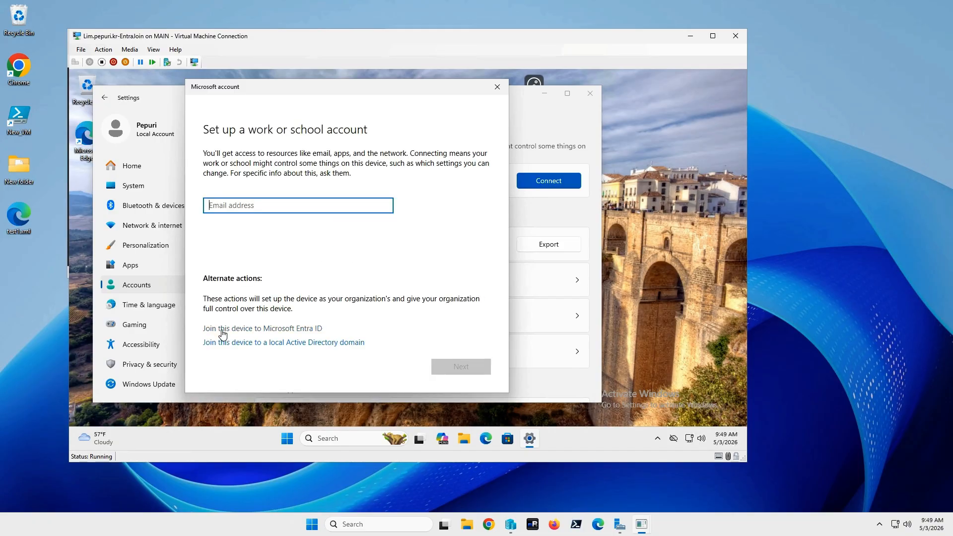
click(258, 331)
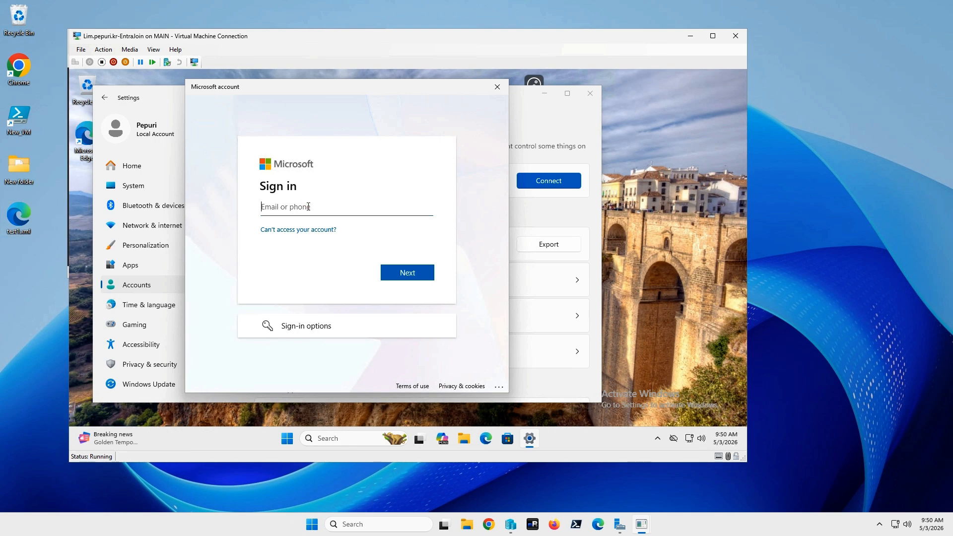
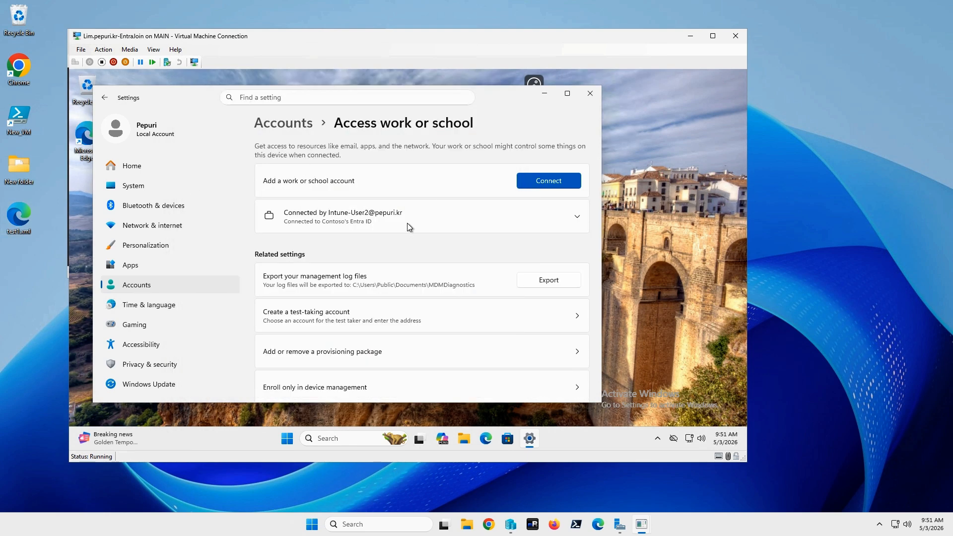
click(407, 222)
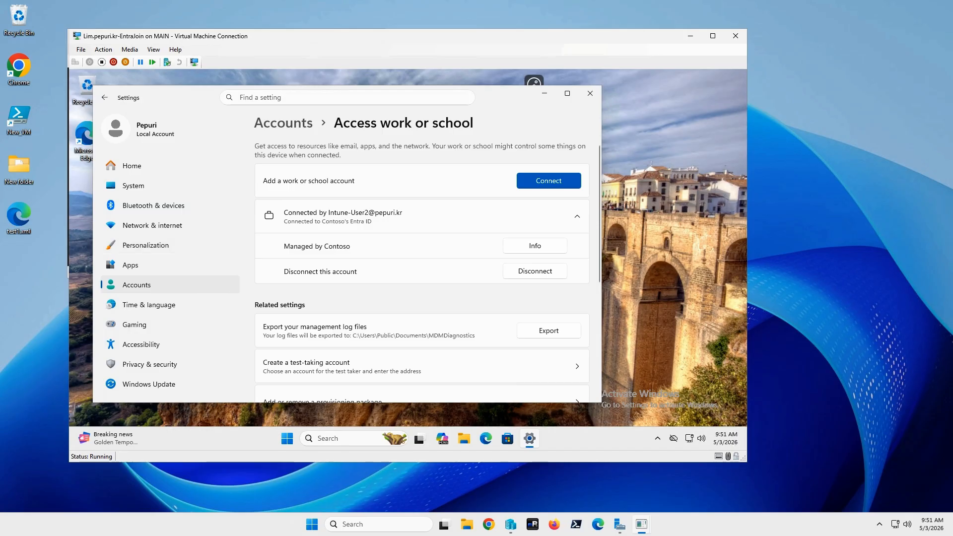
drag(0, 101, 498, 95)
double_click(498, 95)
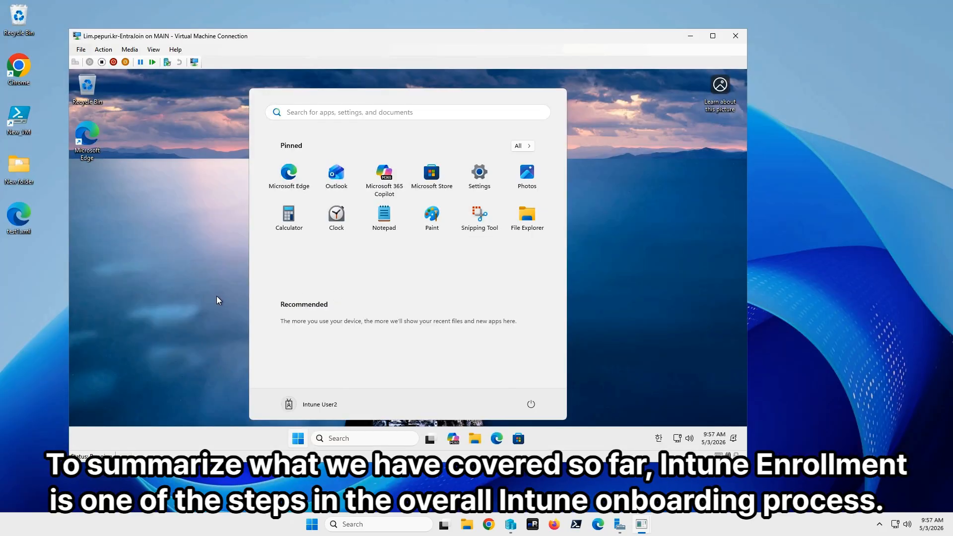
- Check the Windows devices list in the Intune admin center for the Entra-joined device, and switch to the Step5 diagram
click(216, 296)
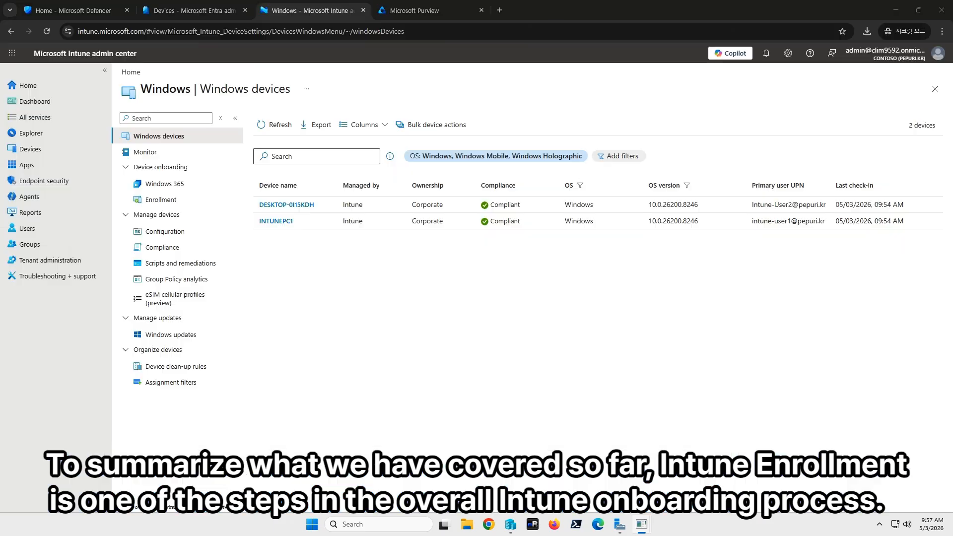
click(430, 276)
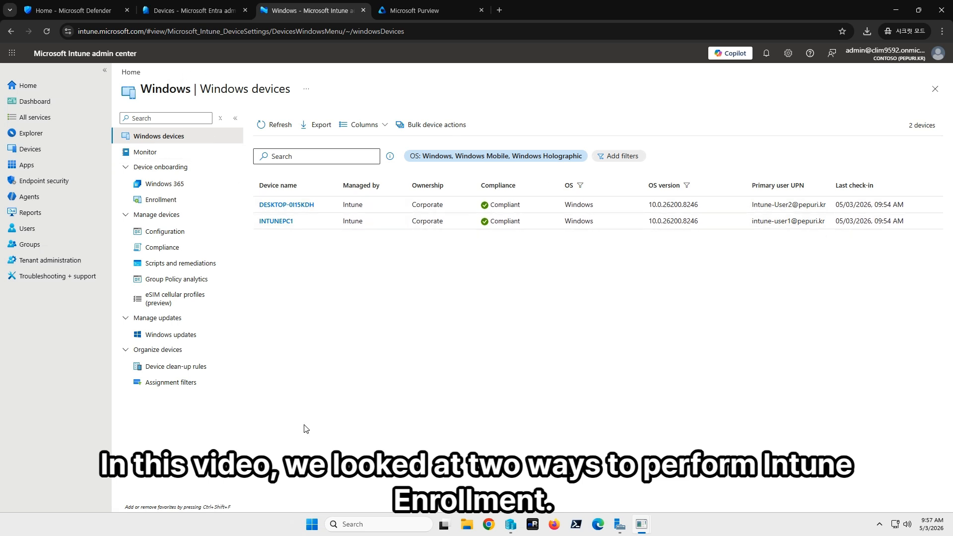
key(alt+Tab)
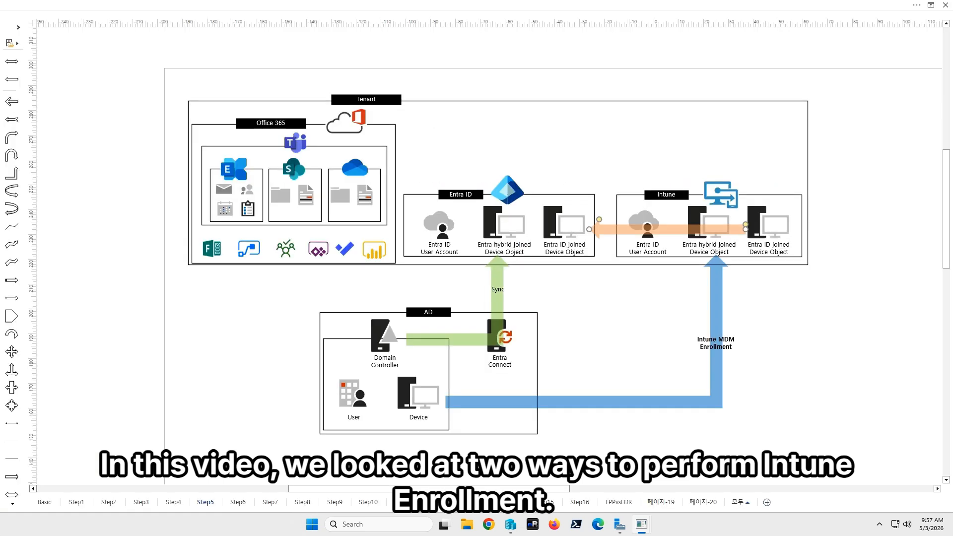
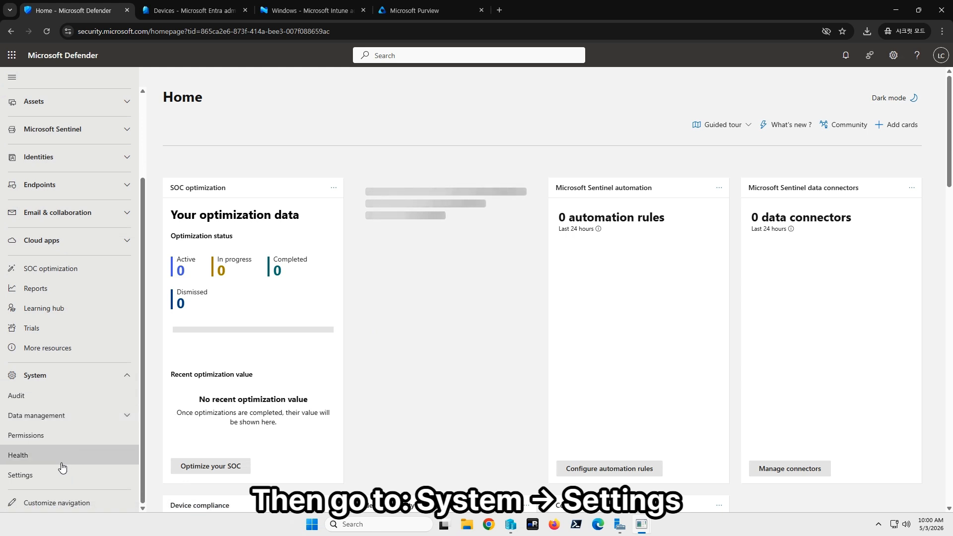
- Look through the Microsoft Defender XDR account page and the Microsoft Defender portal time zone page in the system settings
click(55, 474)
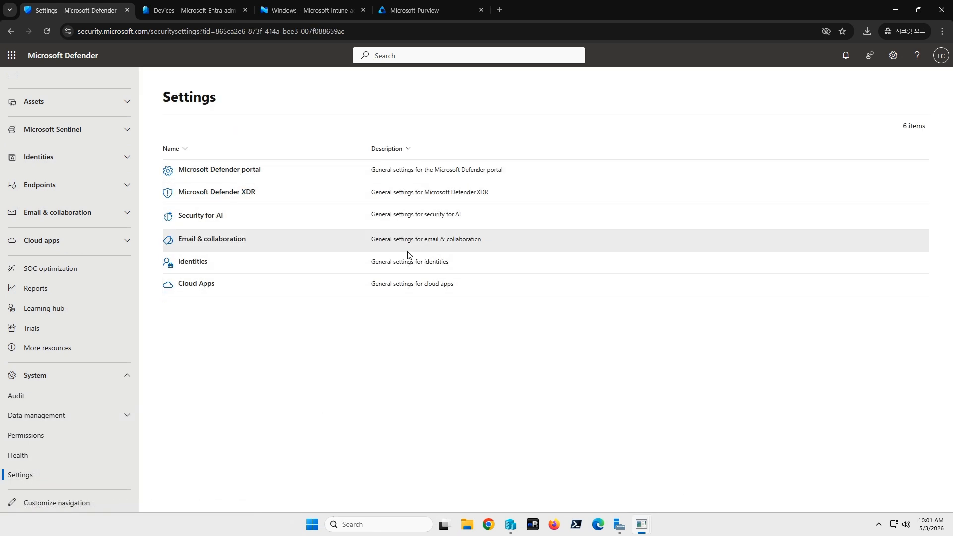
click(240, 193)
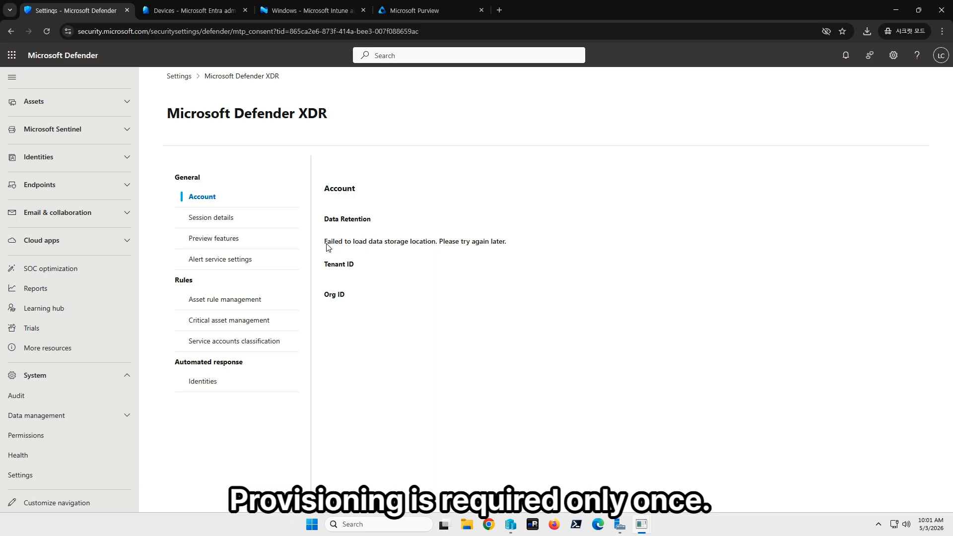
drag(326, 242, 498, 244)
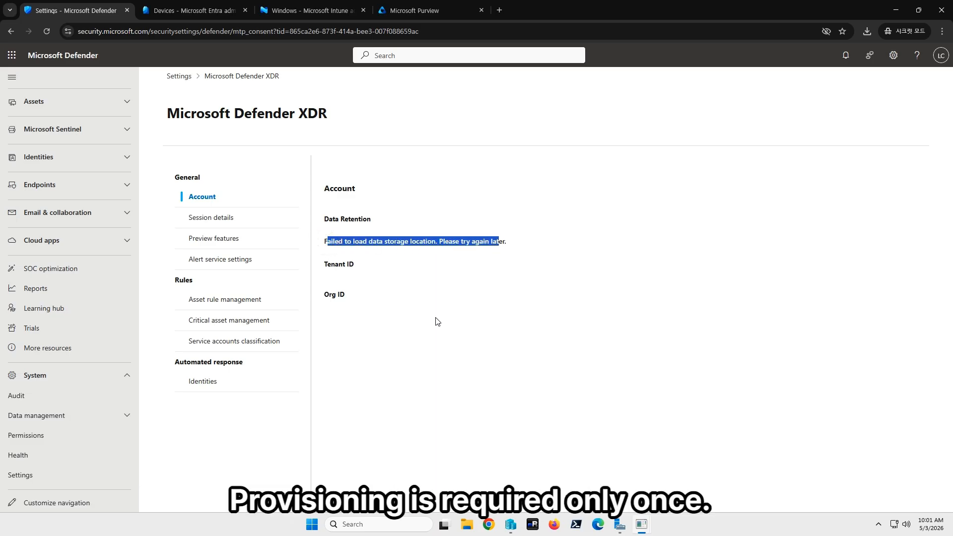
click(249, 80)
click(179, 76)
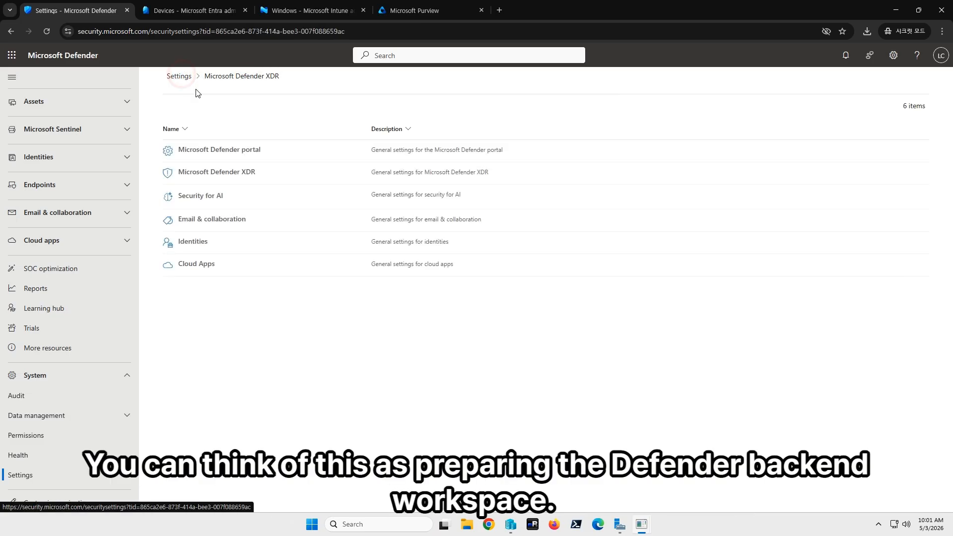
click(243, 150)
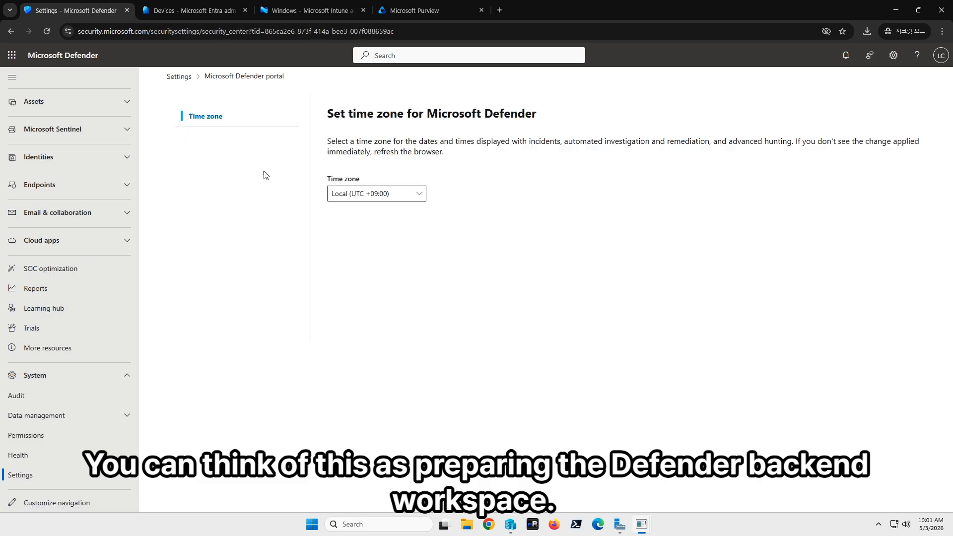
click(255, 81)
click(177, 77)
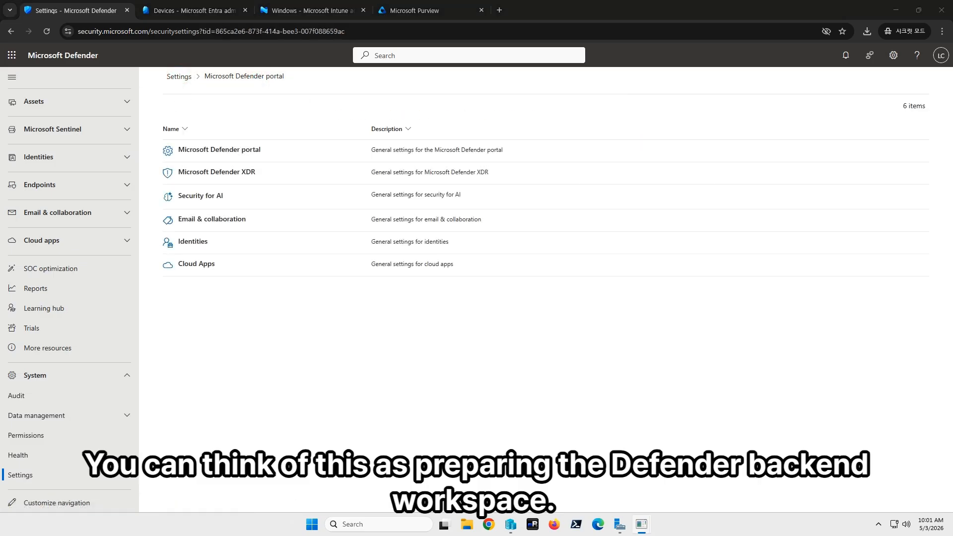
- Trigger provisioning of the Defender XDR workspace by visiting its Session details and Preview features settings
click(238, 171)
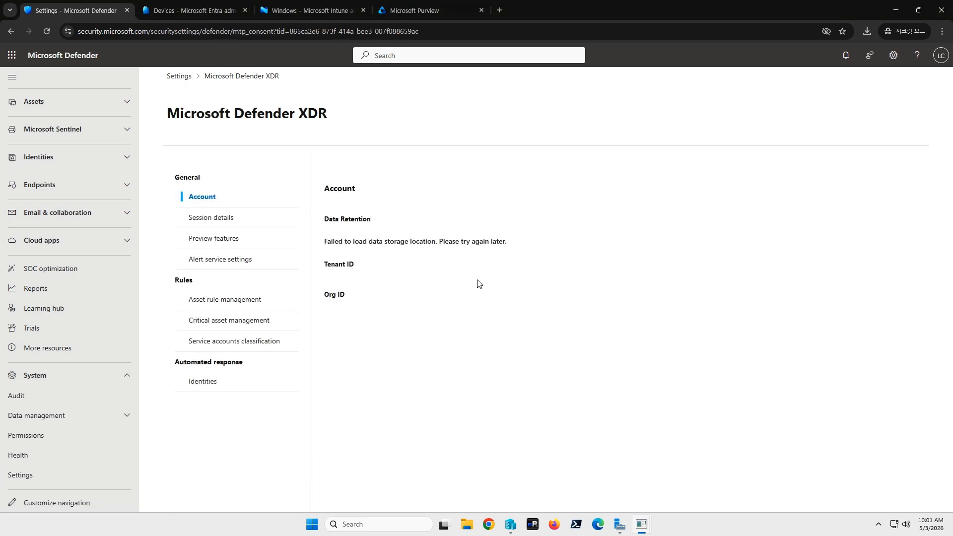
click(232, 221)
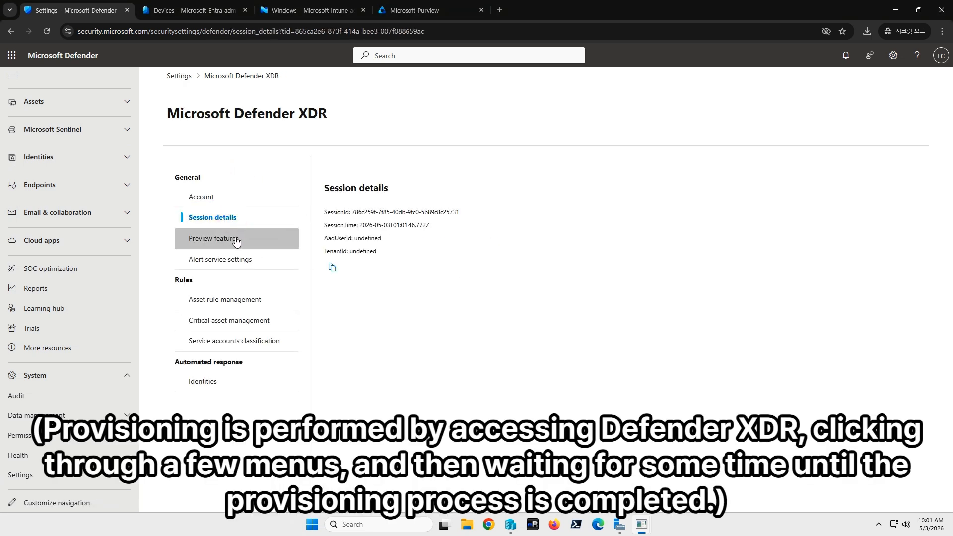
click(236, 240)
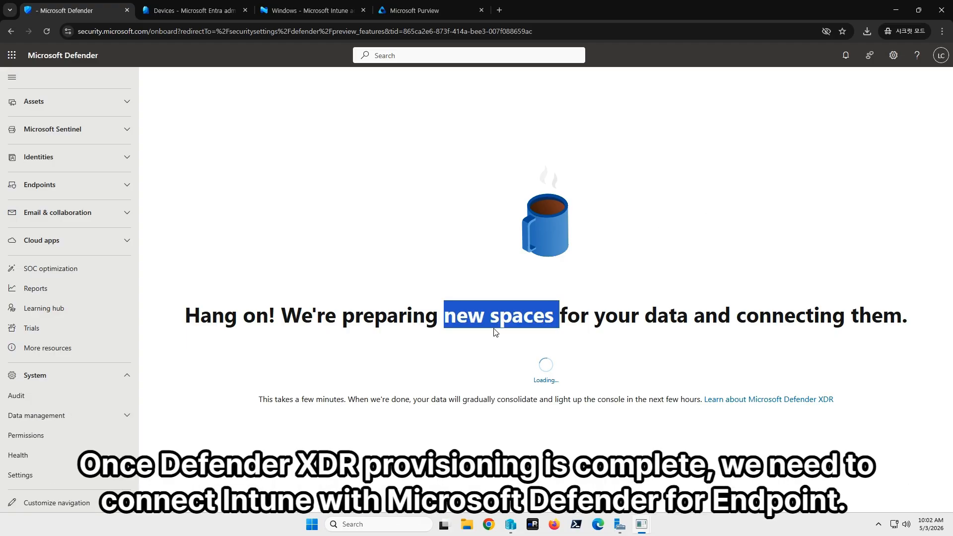
click(493, 318)
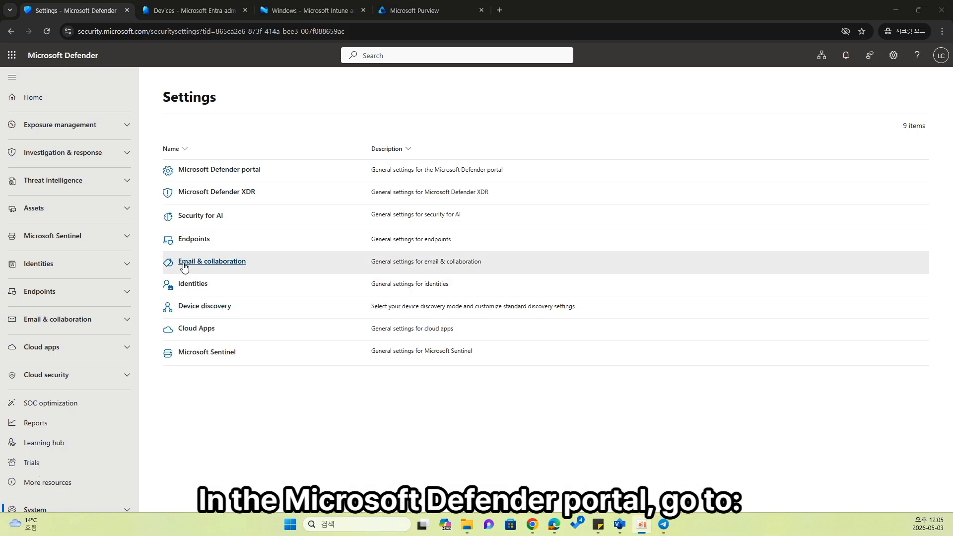
- Go to the Endpoints advanced features in the Defender settings and locate the Microsoft Intune connection option
click(192, 239)
scroll(561, 266, down, 10)
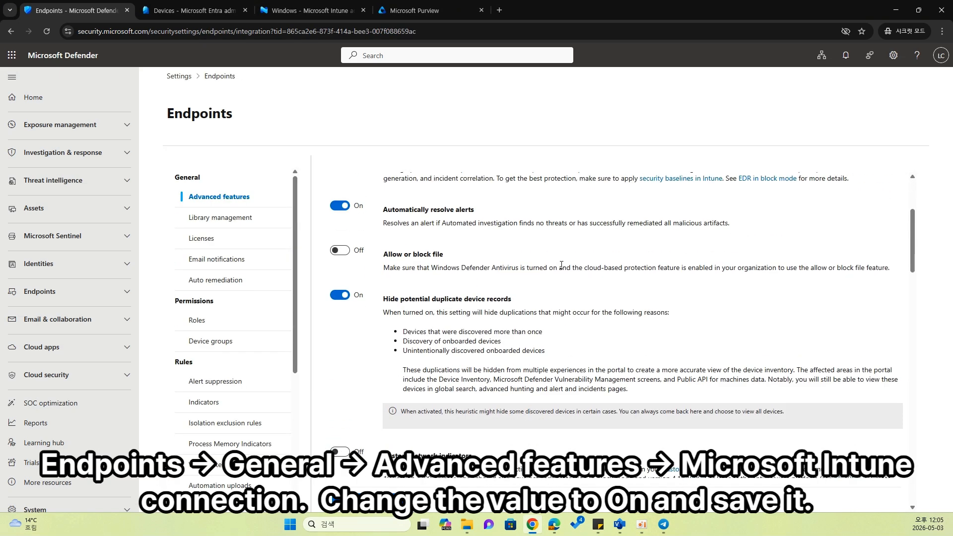
scroll(561, 266, down, 10)
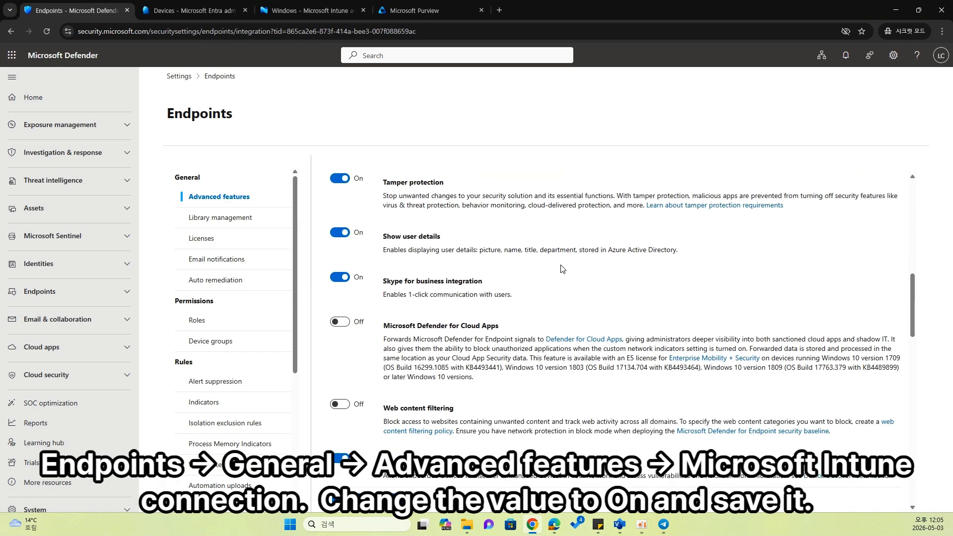
scroll(562, 268, down, 4)
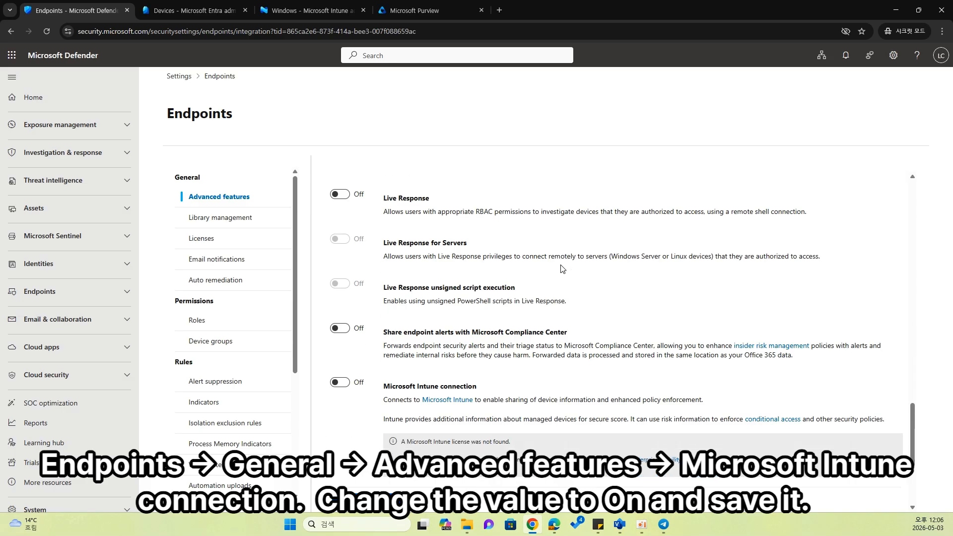
scroll(562, 268, down, 1)
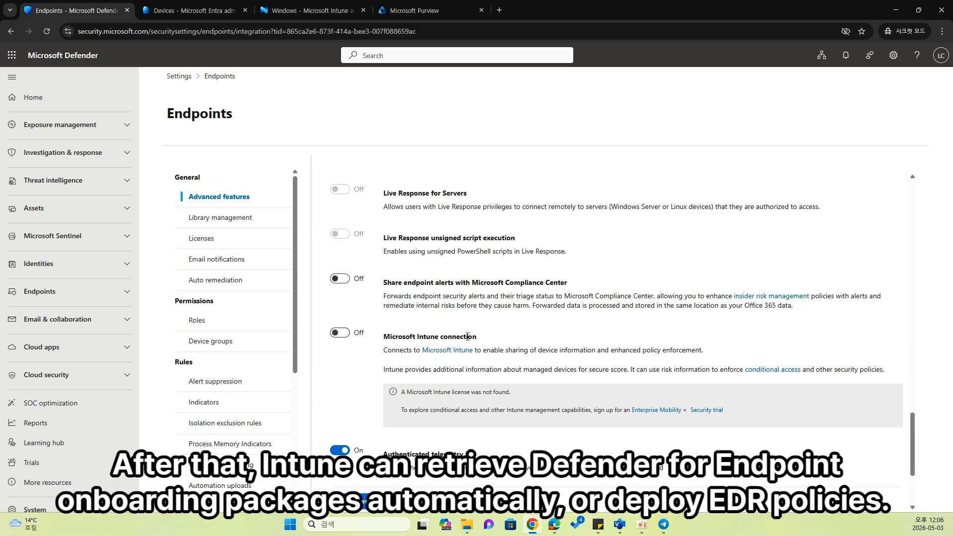
- Switch to the Intune admin center and place its browser tab ahead of the Entra admin center tab
click(192, 7)
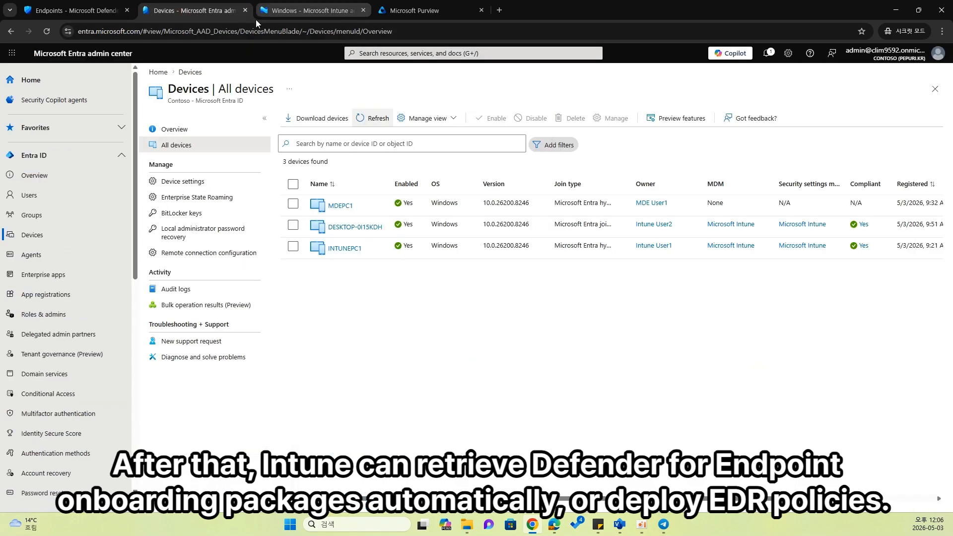
click(287, 14)
drag(280, 21, 180, 14)
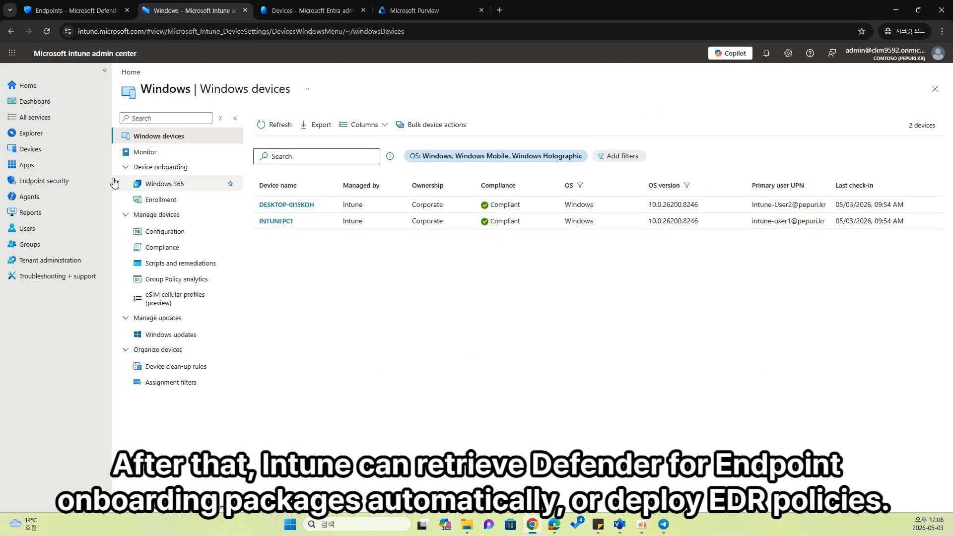
- Check the Microsoft Defender for Endpoint connection status under Endpoint security in the Intune admin center
click(67, 188)
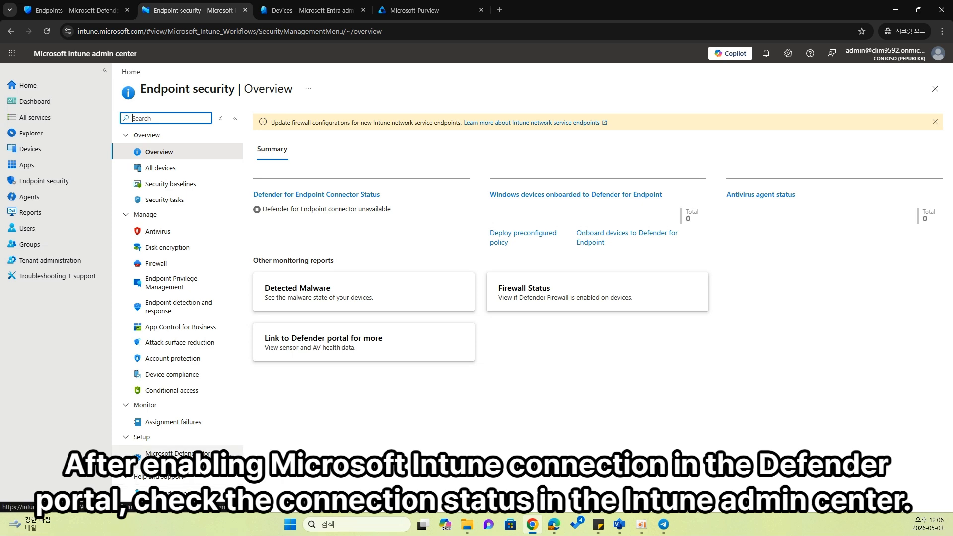
click(177, 457)
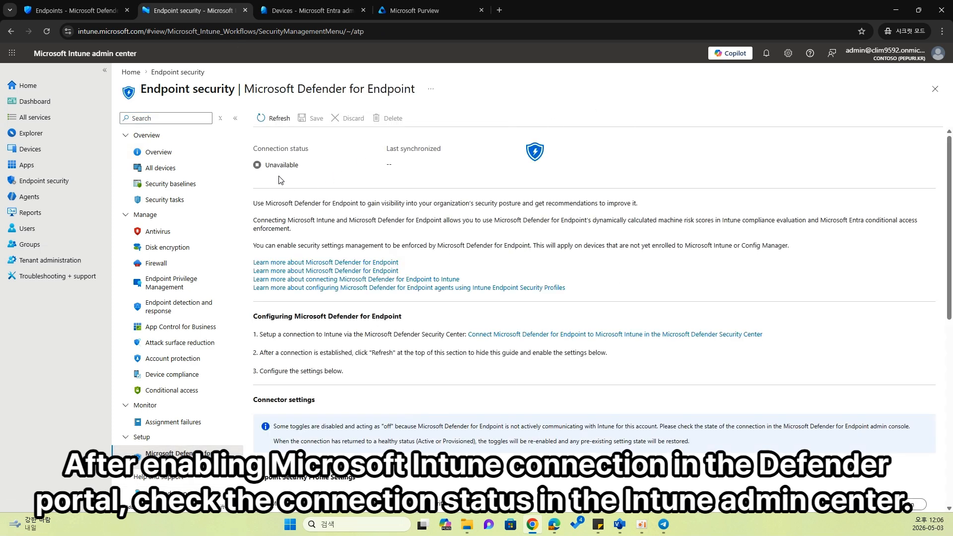
drag(266, 165, 294, 165)
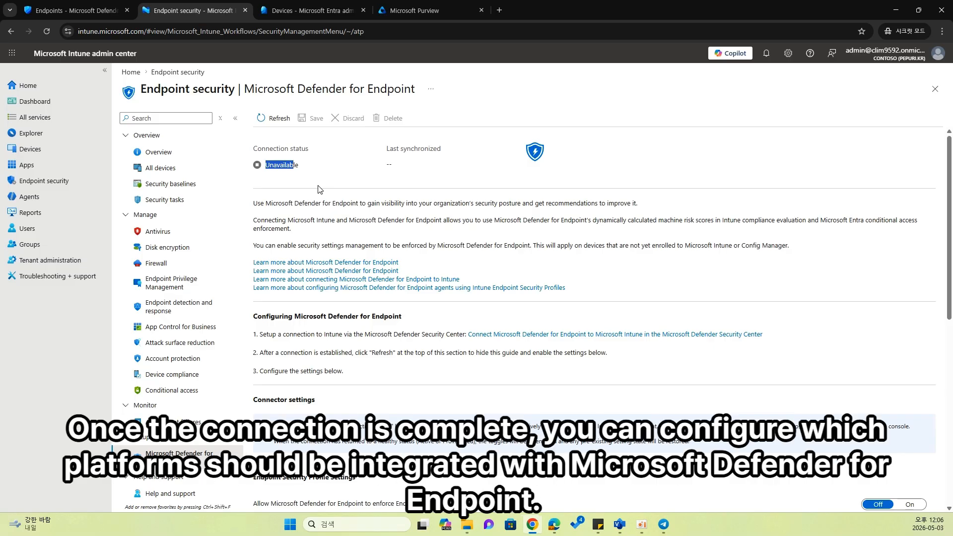
- Turn on the Microsoft Intune connection in the Defender portal's advanced features and save the preferences
click(89, 10)
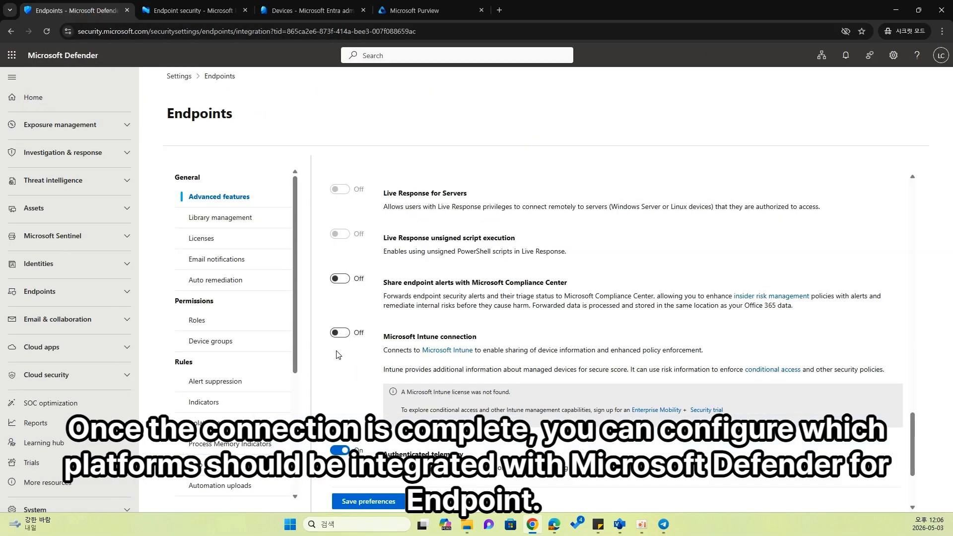
click(340, 333)
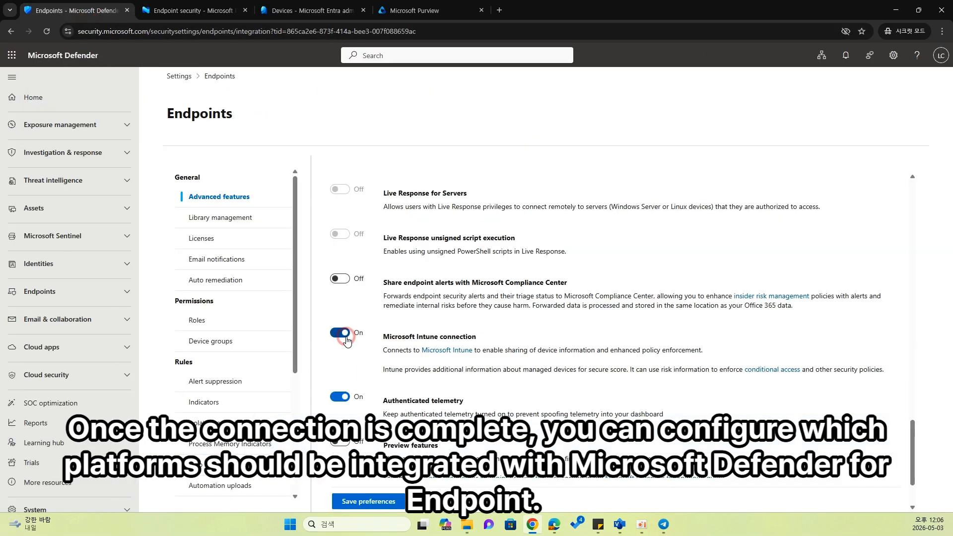
click(378, 500)
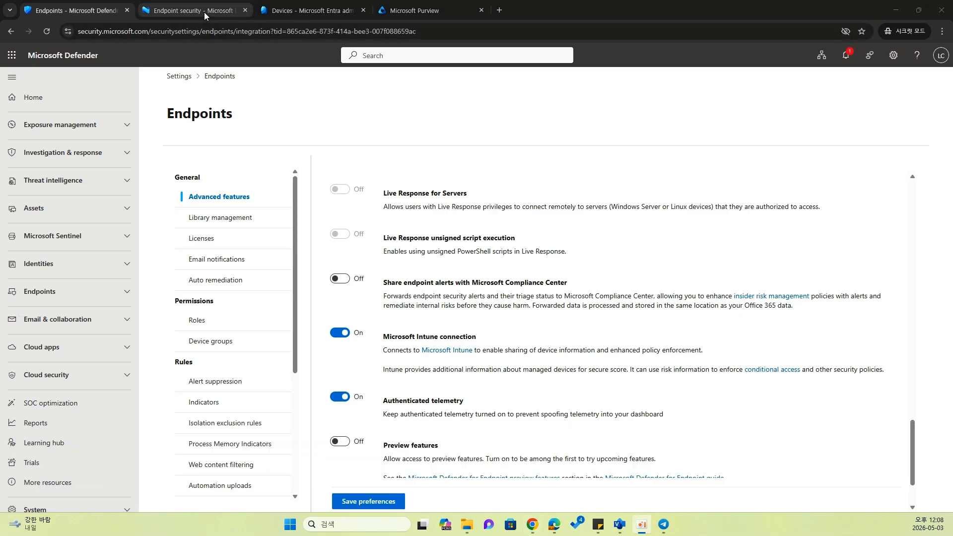
- Recheck the Defender for Endpoint connection status in the Intune admin center after enabling the connection
click(204, 15)
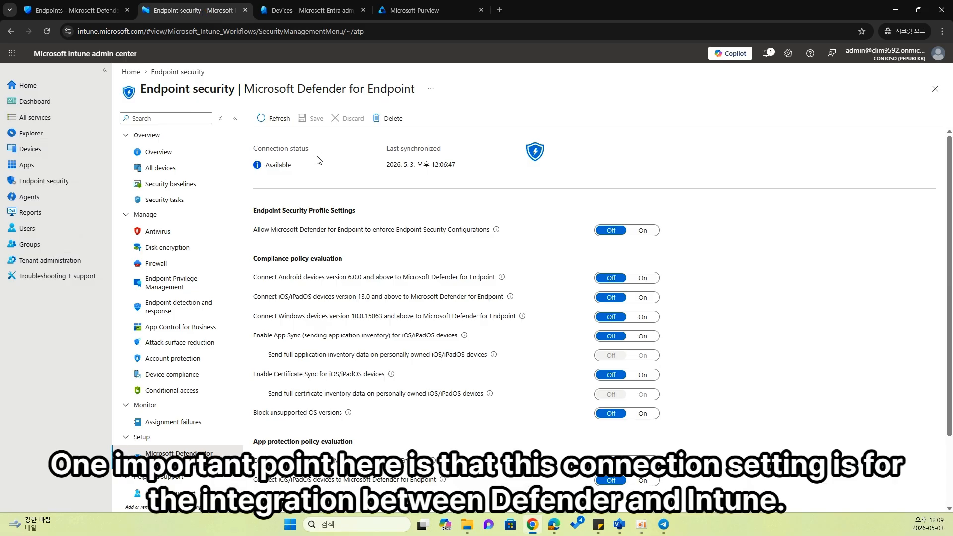
double_click(268, 167)
triple_click(269, 149)
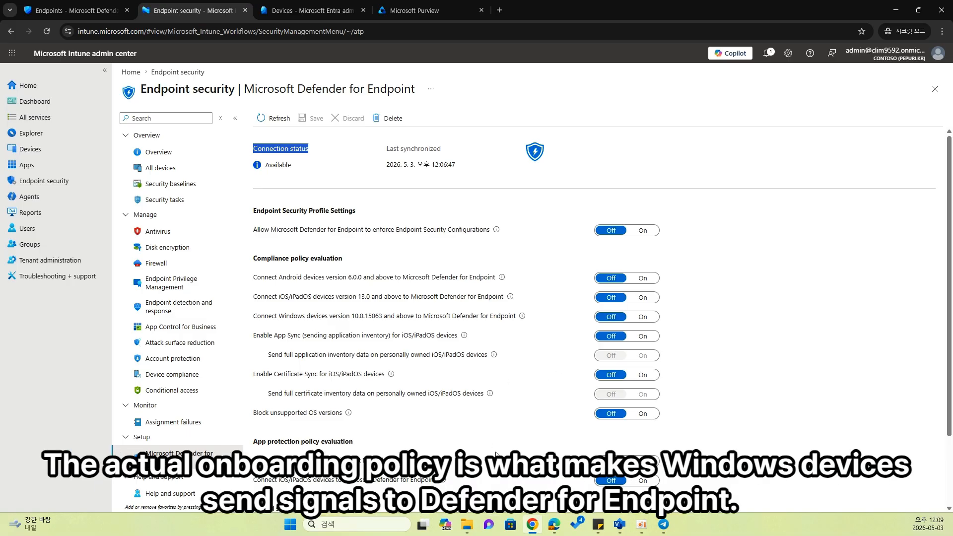
click(619, 525)
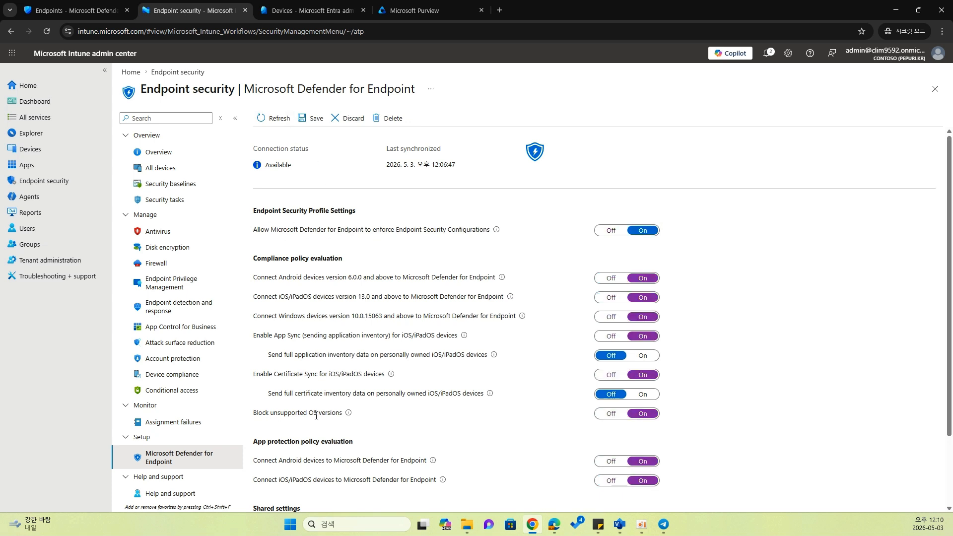
- Set Block unsupported OS versions to Off and save the Microsoft Defender for Endpoint connector settings
click(618, 416)
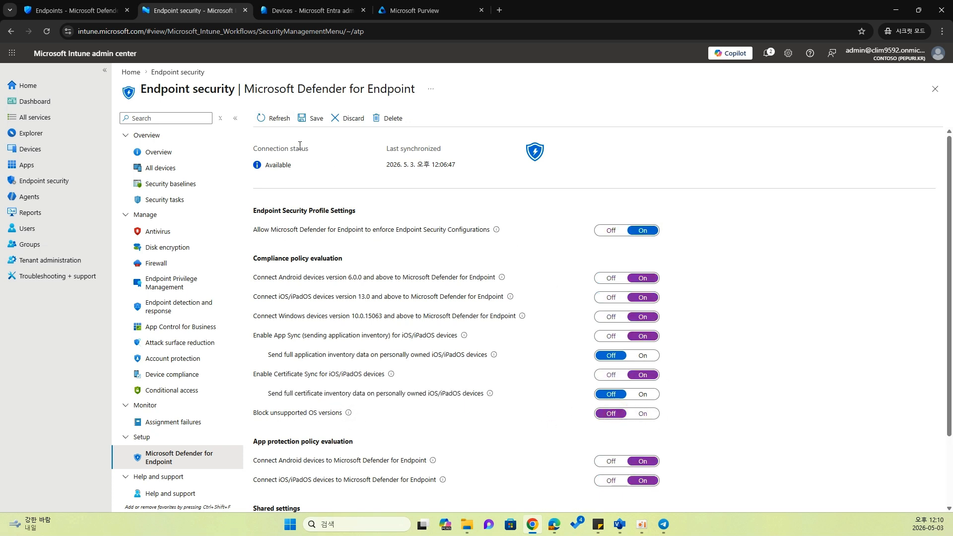
click(314, 119)
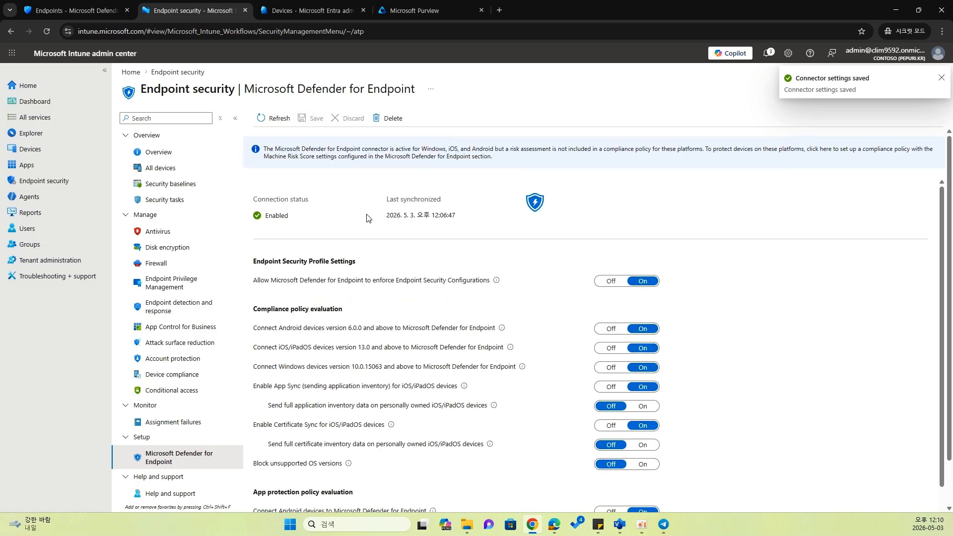
- Start a new Endpoint detection and response policy with the platform Windows and the profile Endpoint detection and response
click(199, 318)
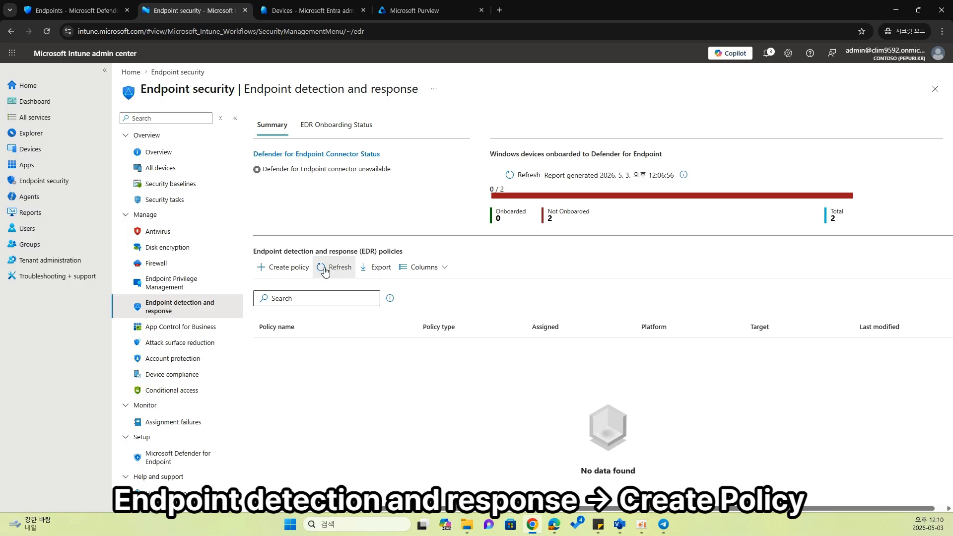
click(303, 269)
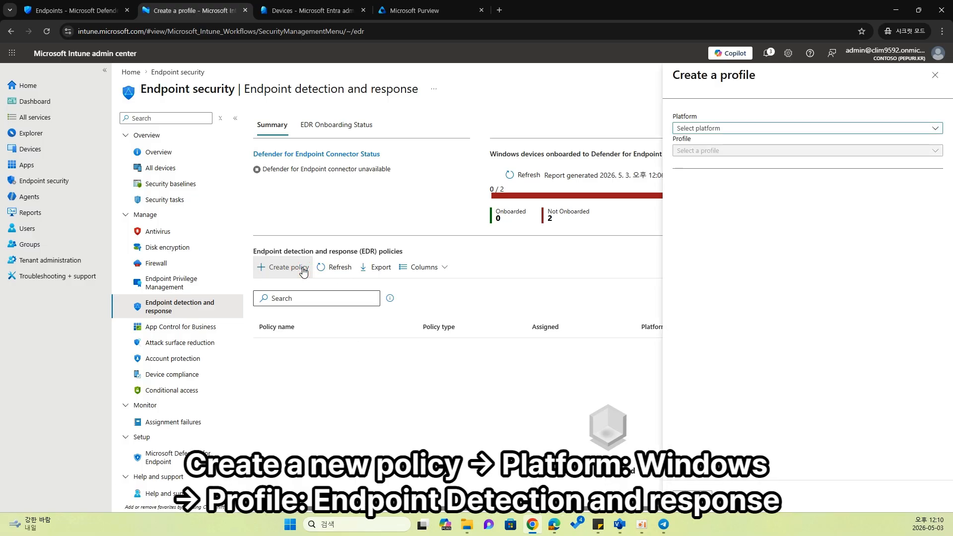
click(702, 128)
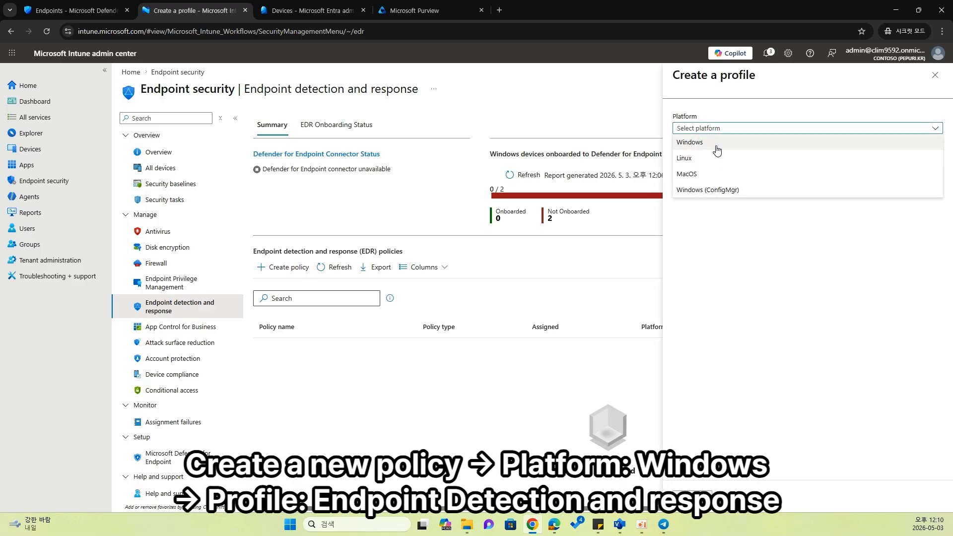
click(710, 150)
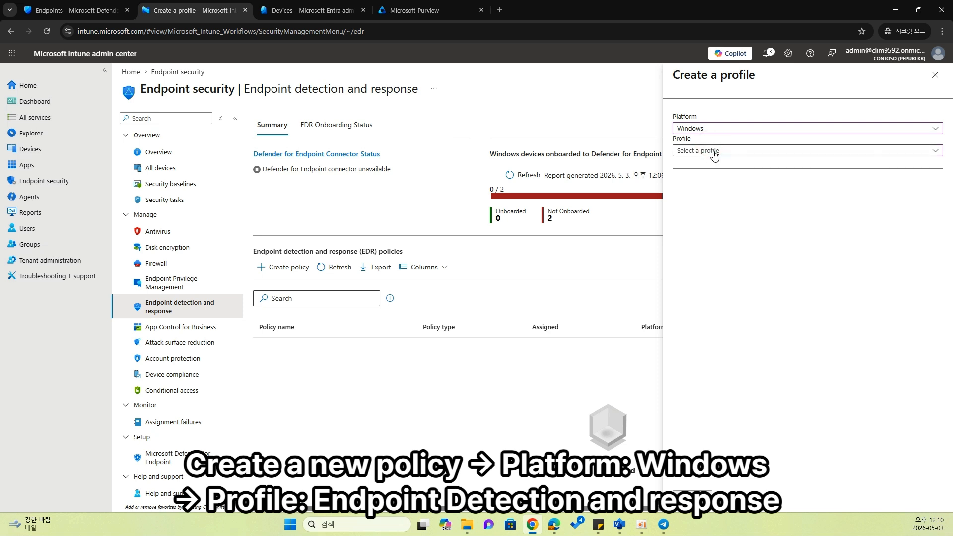
click(716, 166)
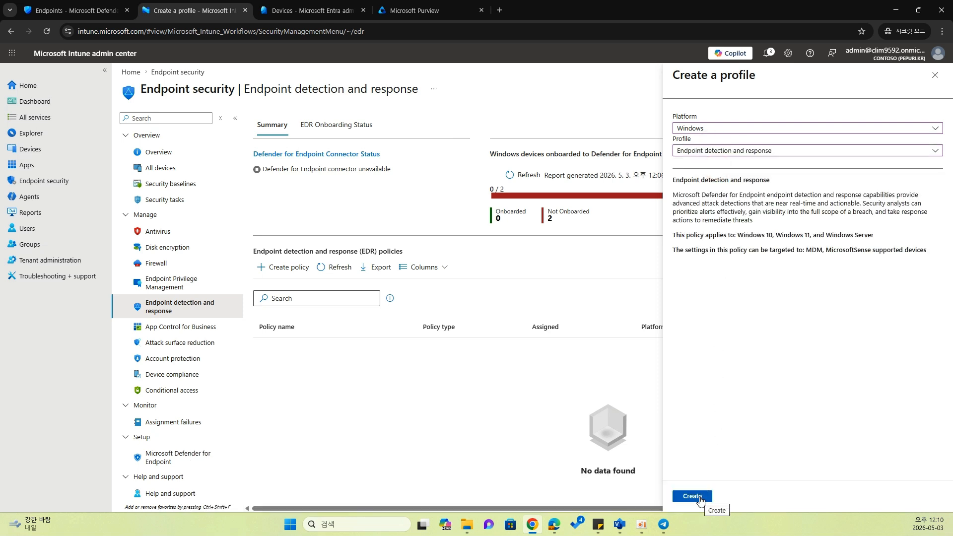
click(692, 496)
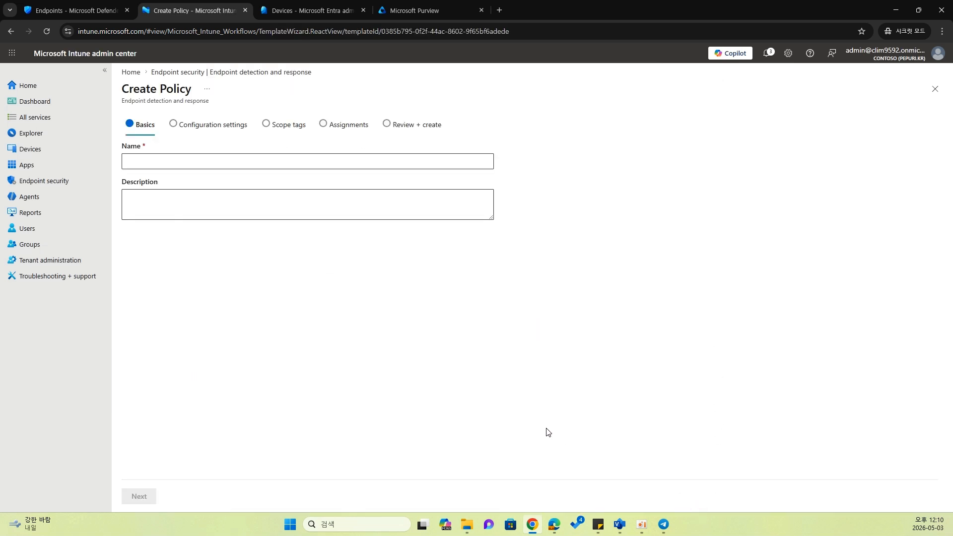
- Name the new endpoint detection and response policy EDR Profile and proceed to its configuration settings
click(223, 165)
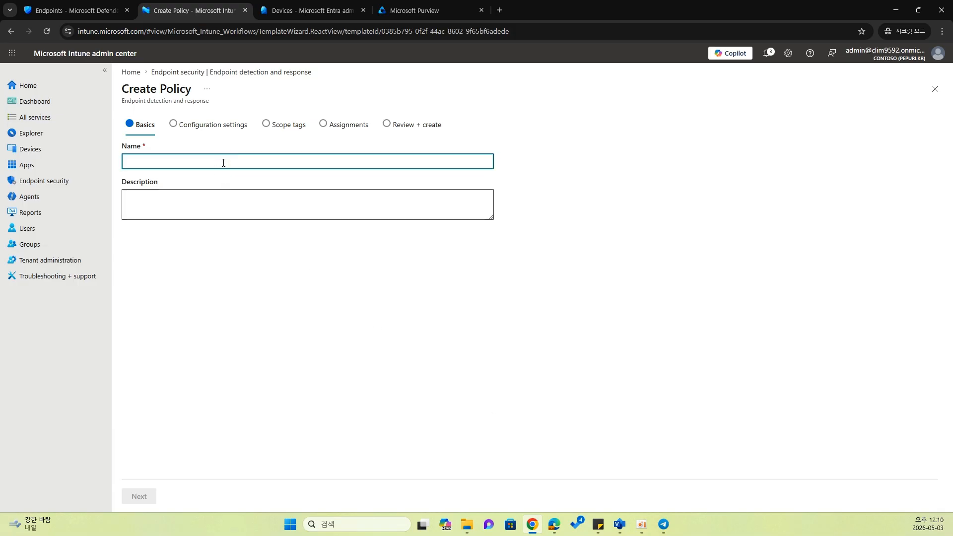
text(EDR Pr)
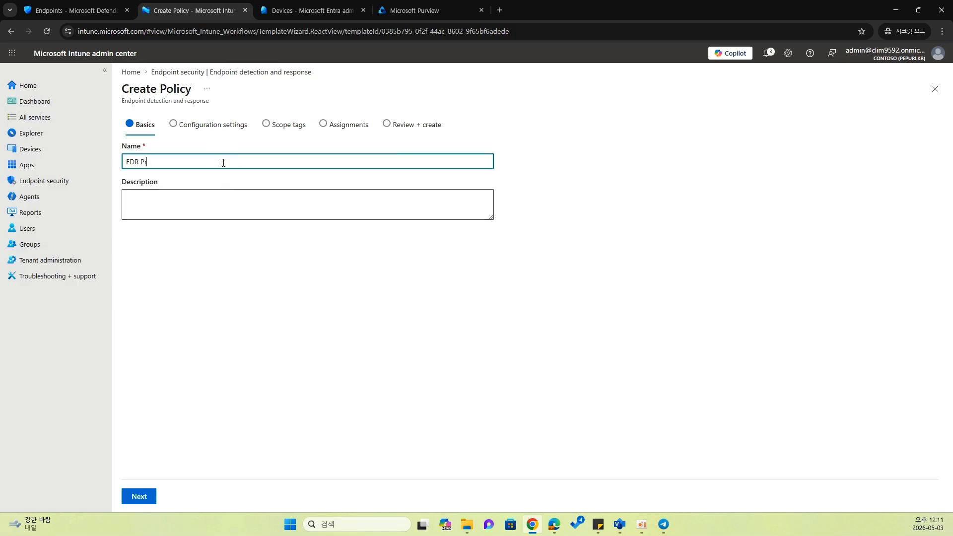
text(ofile)
click(144, 496)
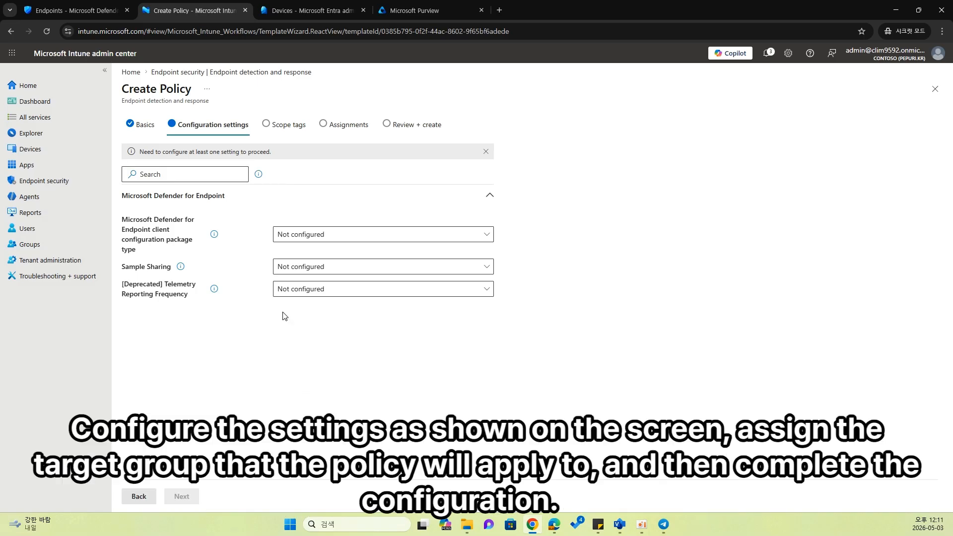
- Set the Defender for Endpoint client configuration package type to Auto from connector and Sample Sharing to All (Default)
click(295, 235)
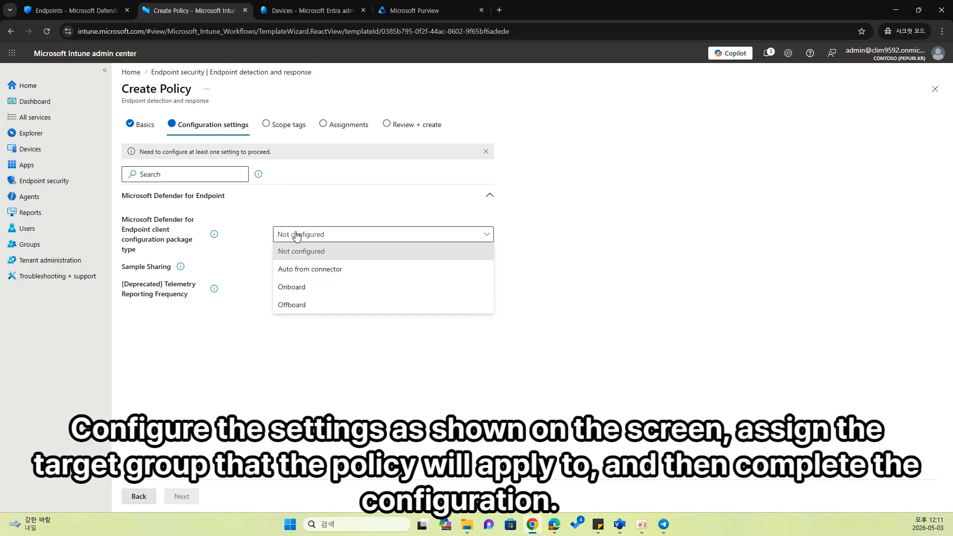
click(315, 272)
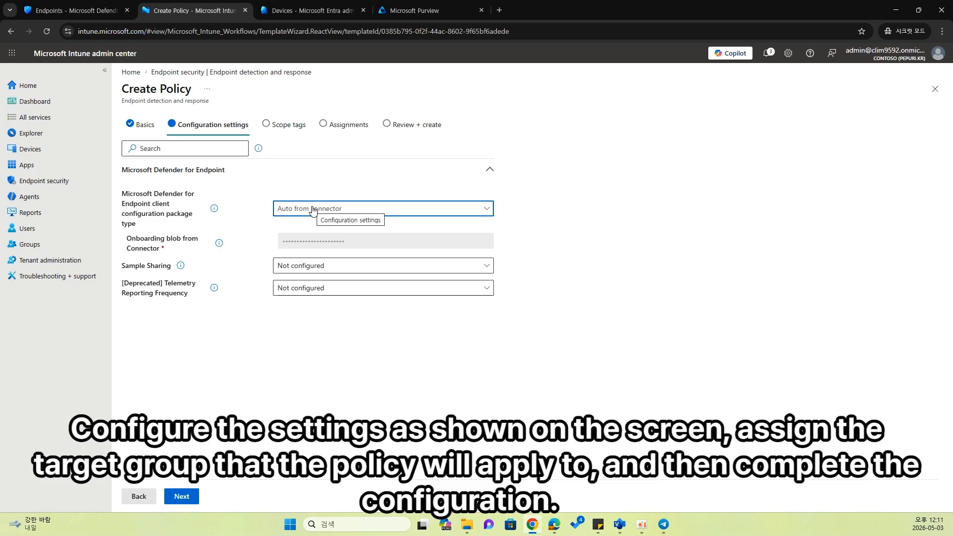
click(323, 268)
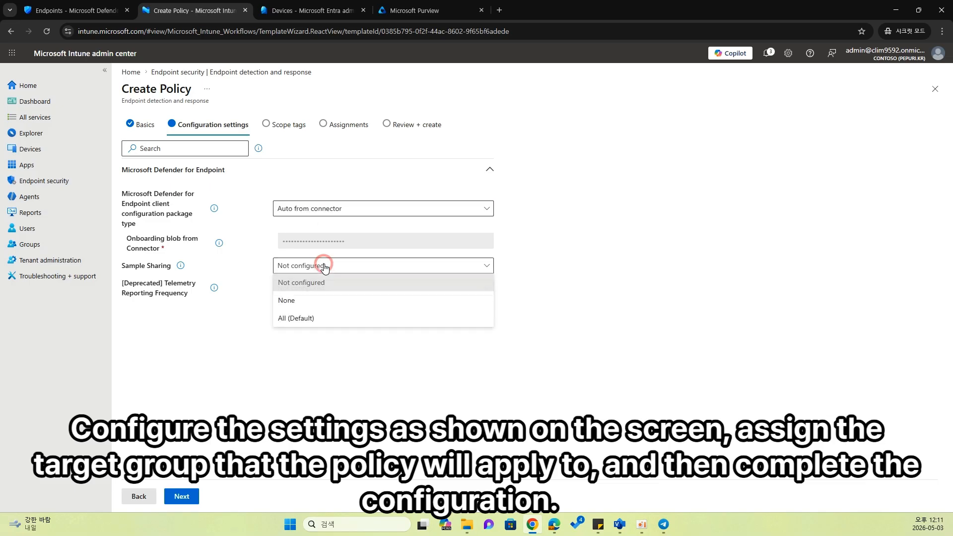
click(303, 319)
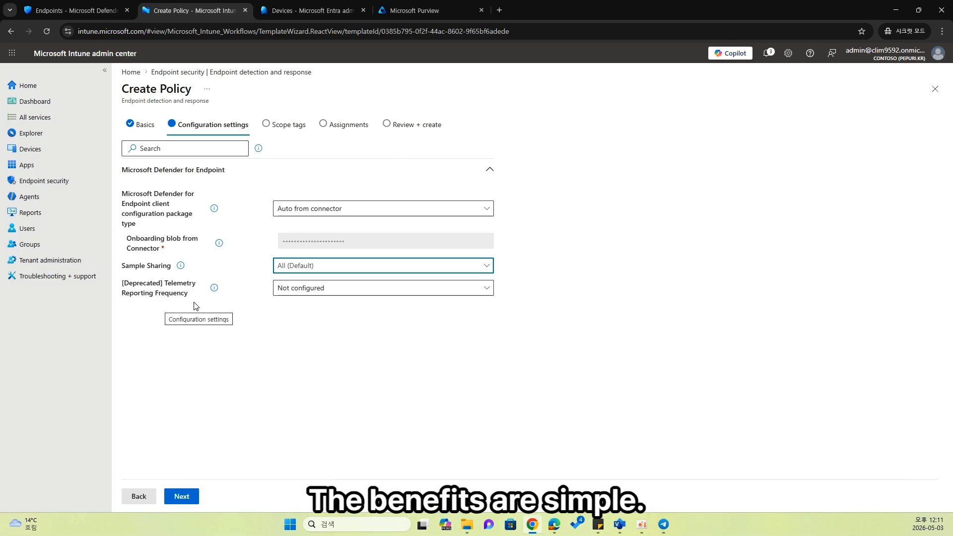
click(192, 497)
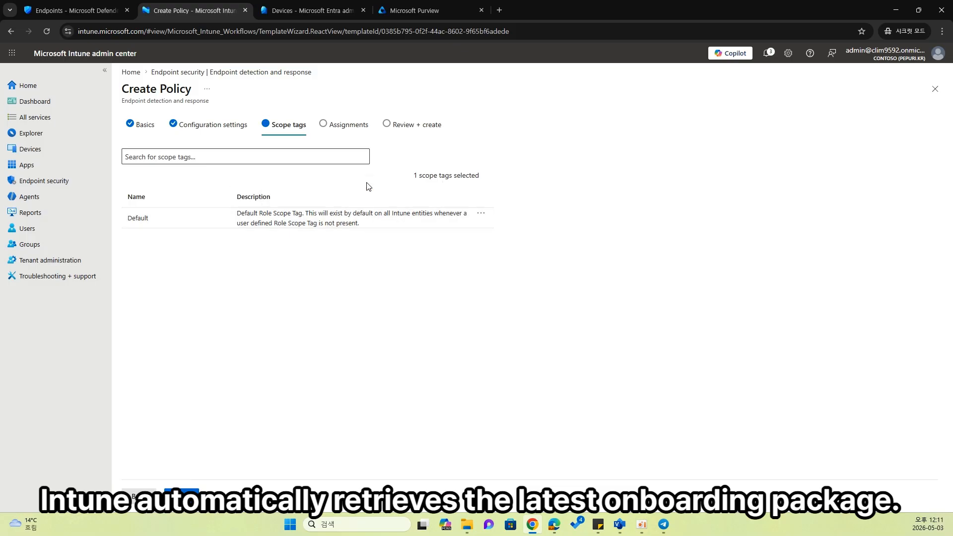
- Keep the Default scope tag, assign the policy to the All devices group and create it
click(357, 128)
click(251, 151)
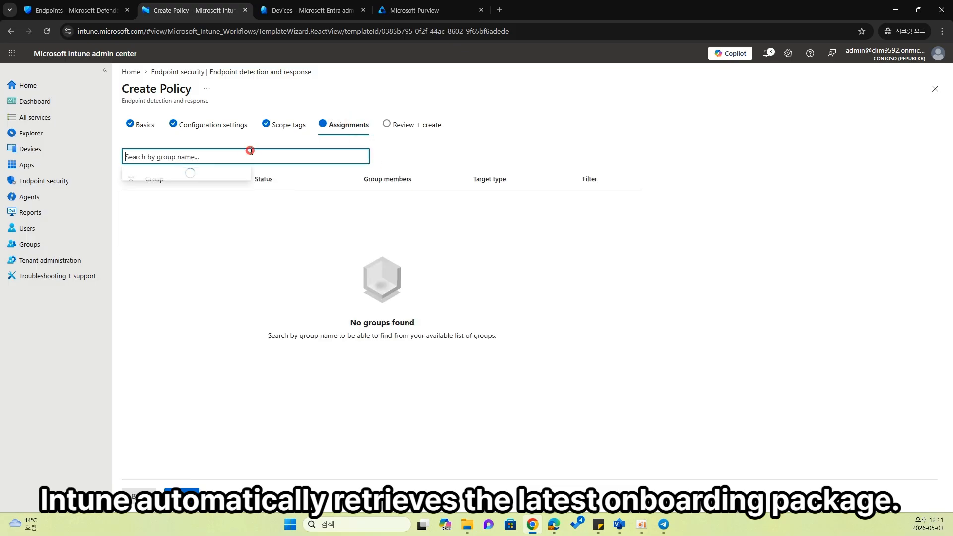
click(462, 212)
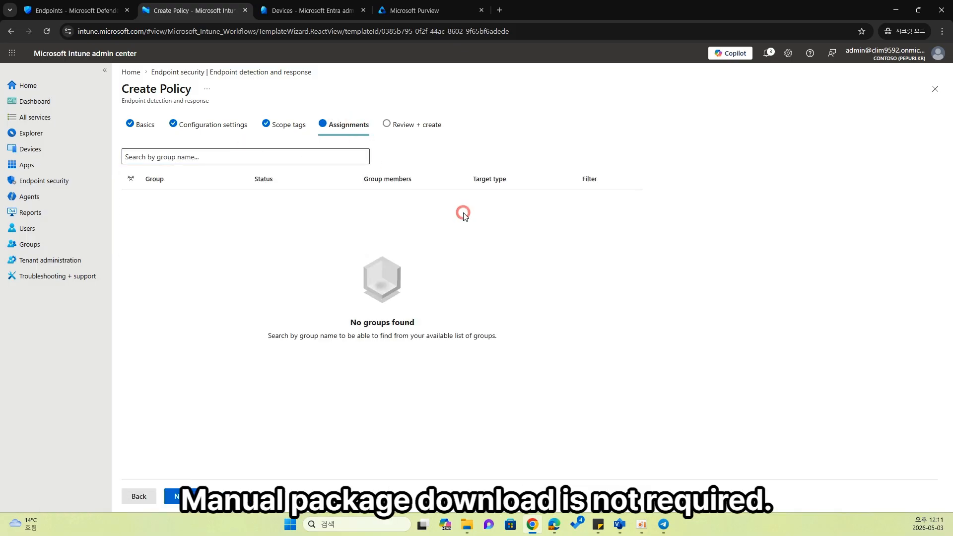
click(209, 157)
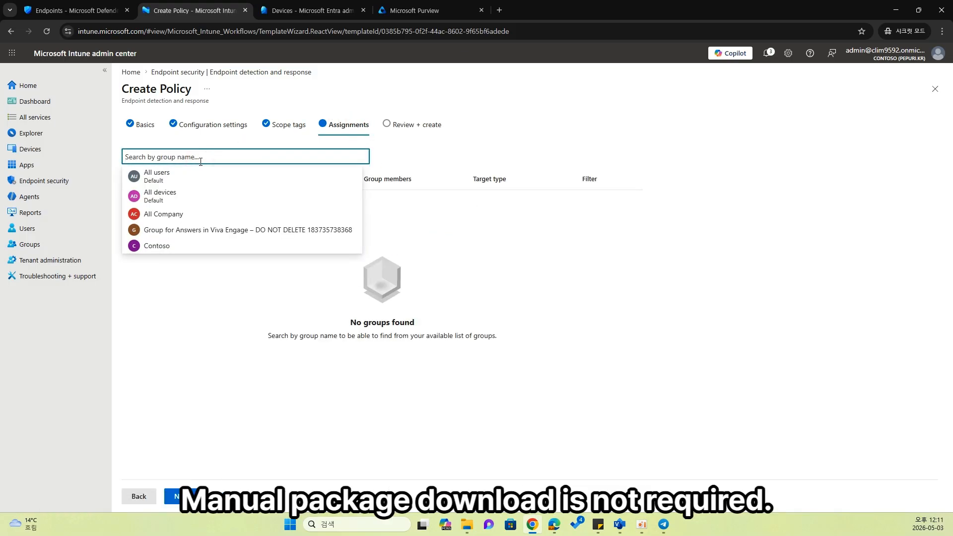
click(172, 200)
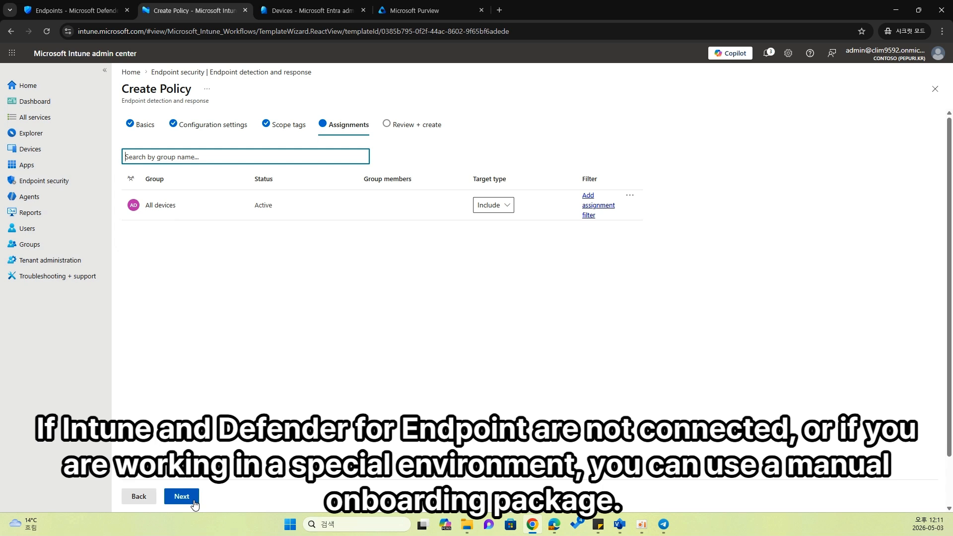
click(194, 502)
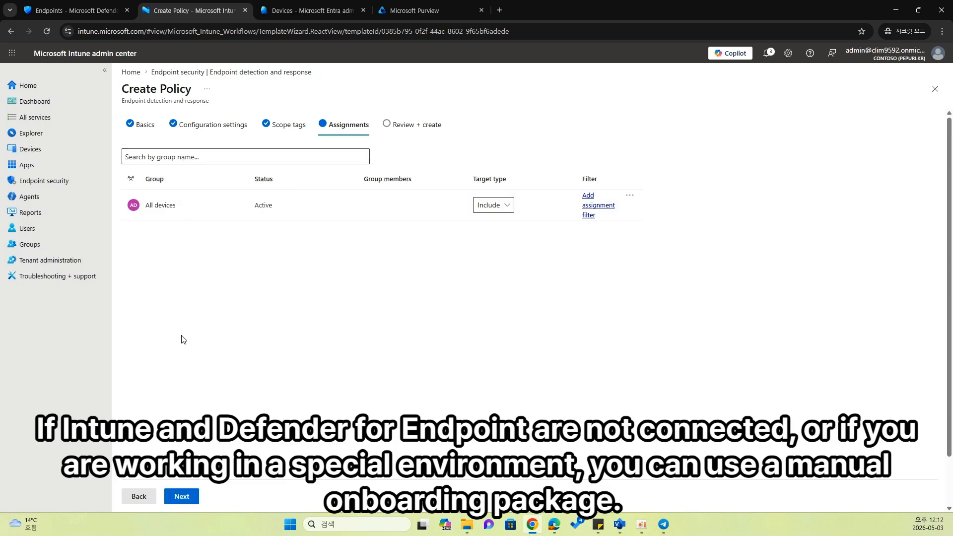
click(182, 496)
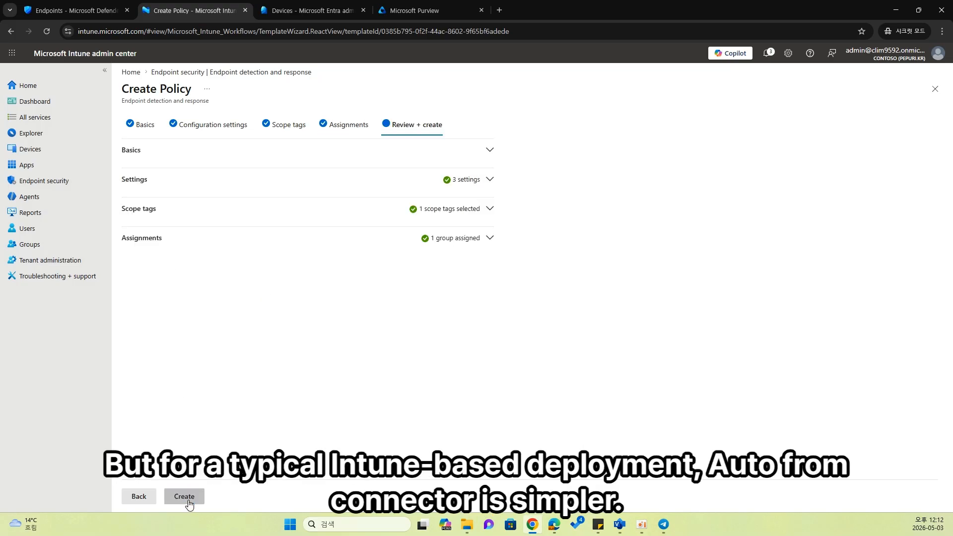
click(188, 497)
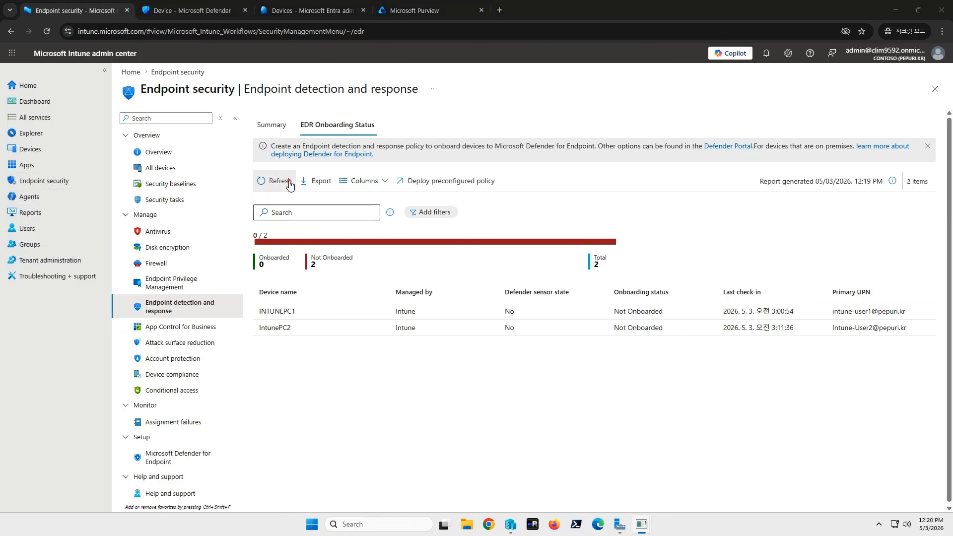
- Refresh the EDR Onboarding Status report and examine the devices' domain, sensor health, onboarding status and managed-by details in the Defender portal's device inventory
click(290, 185)
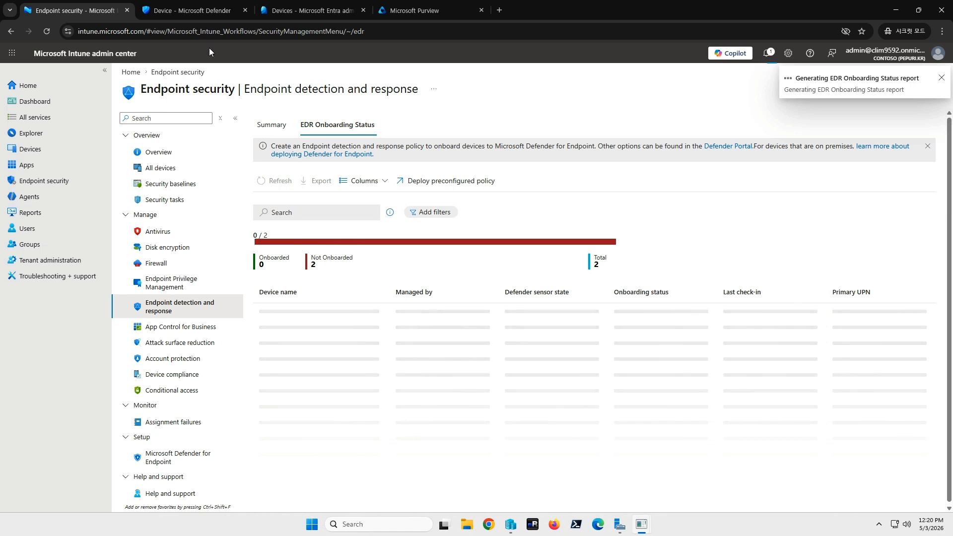
click(197, 15)
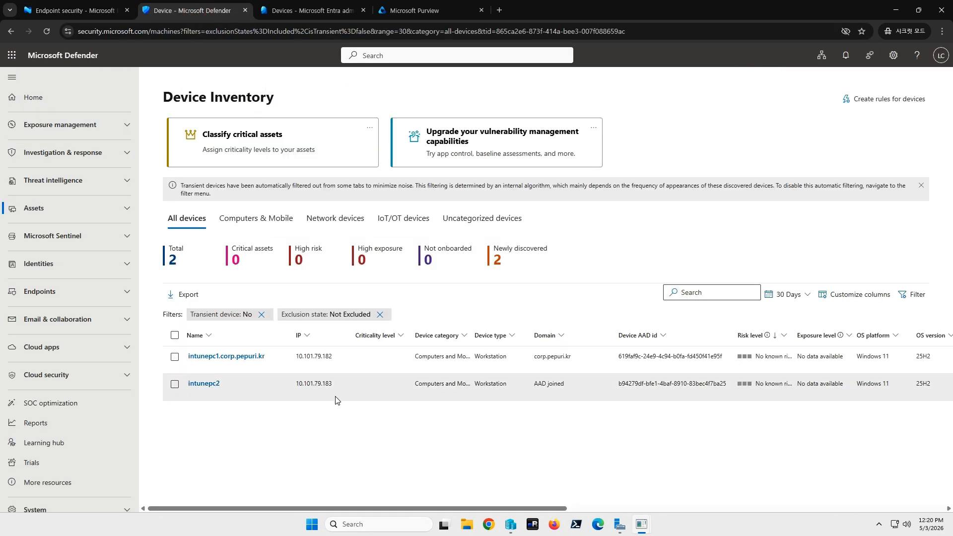
right_click(334, 449)
click(287, 455)
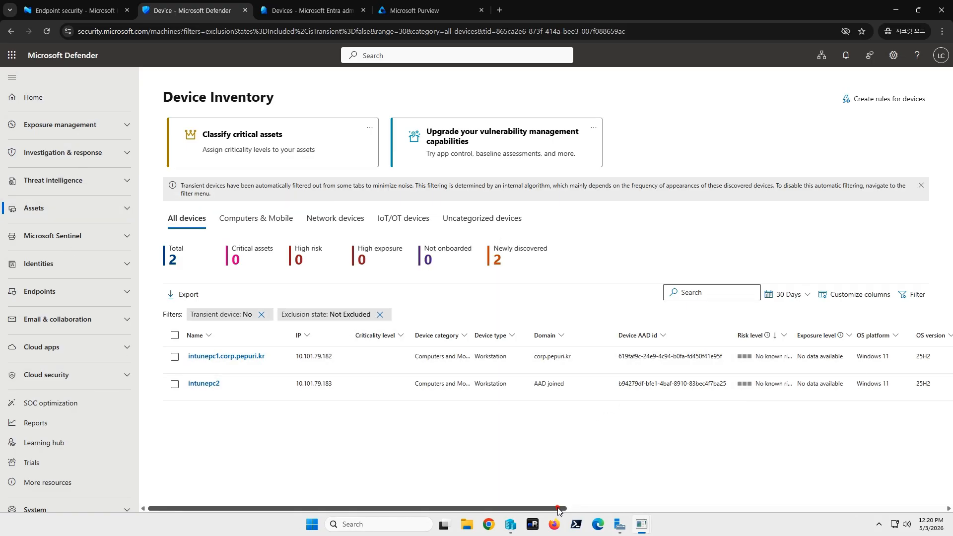
drag(559, 509, 539, 499)
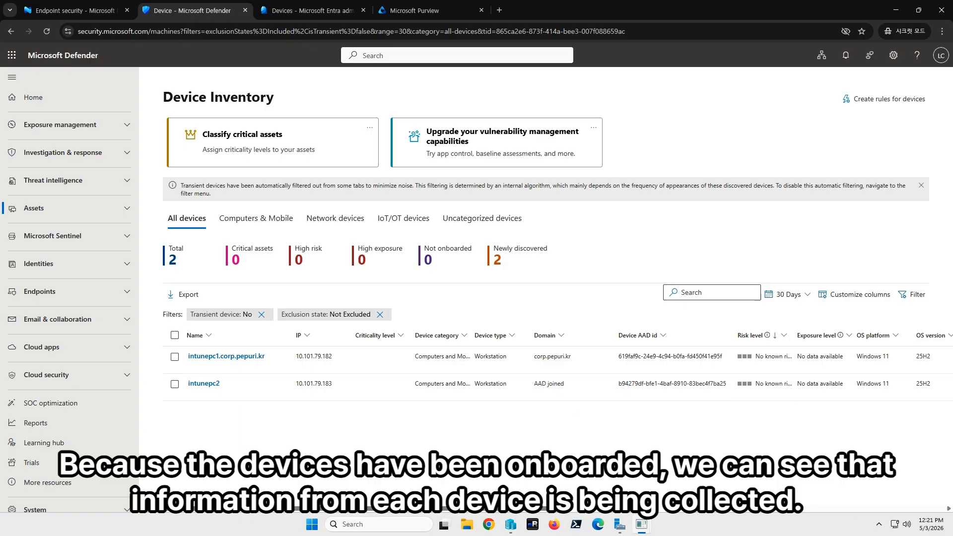
scroll(546, 369, right, 5)
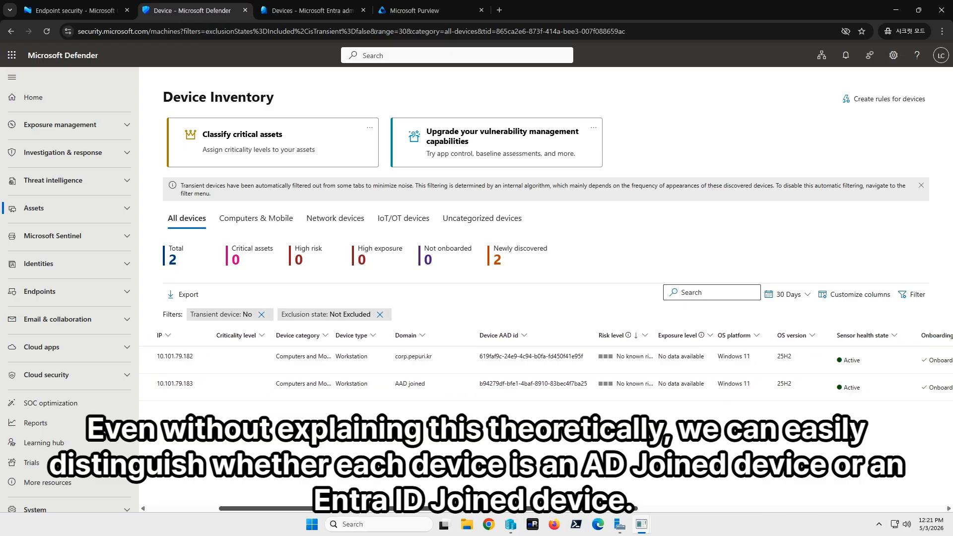
scroll(669, 499, right, 5)
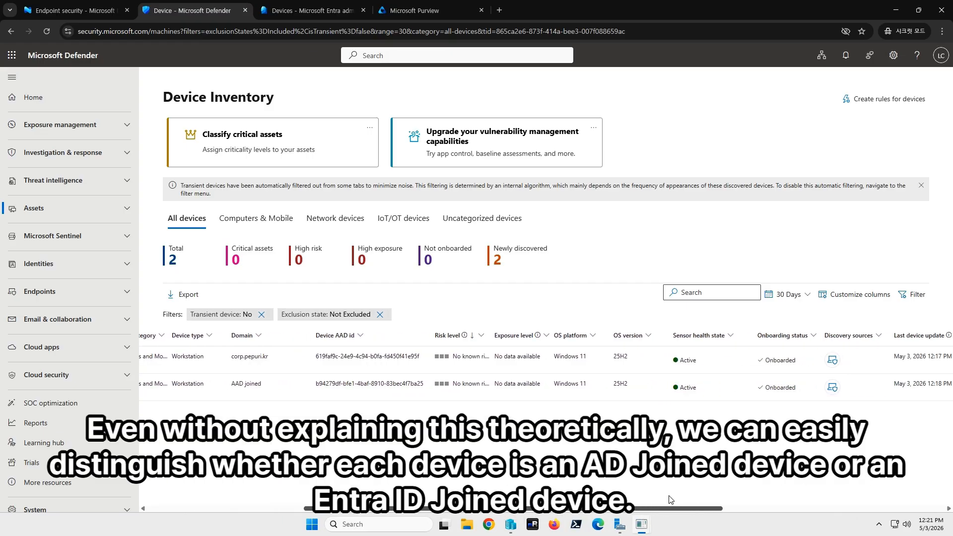
scroll(670, 498, right, 6)
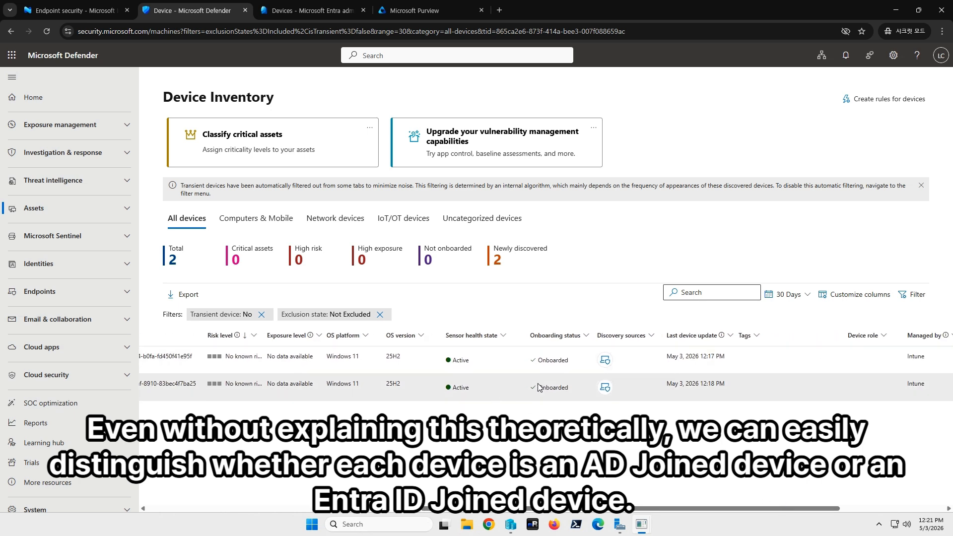
drag(744, 508, 863, 509)
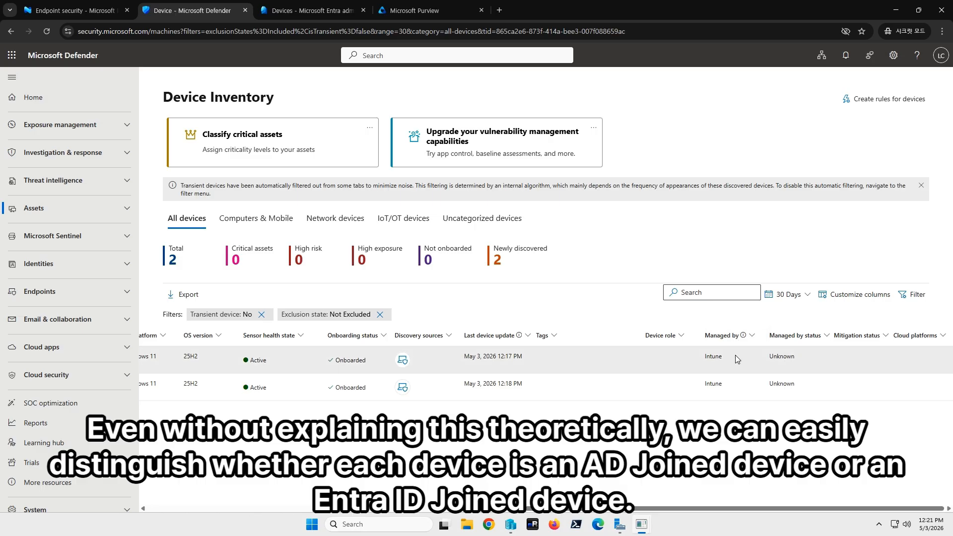
mouse_move(744, 340)
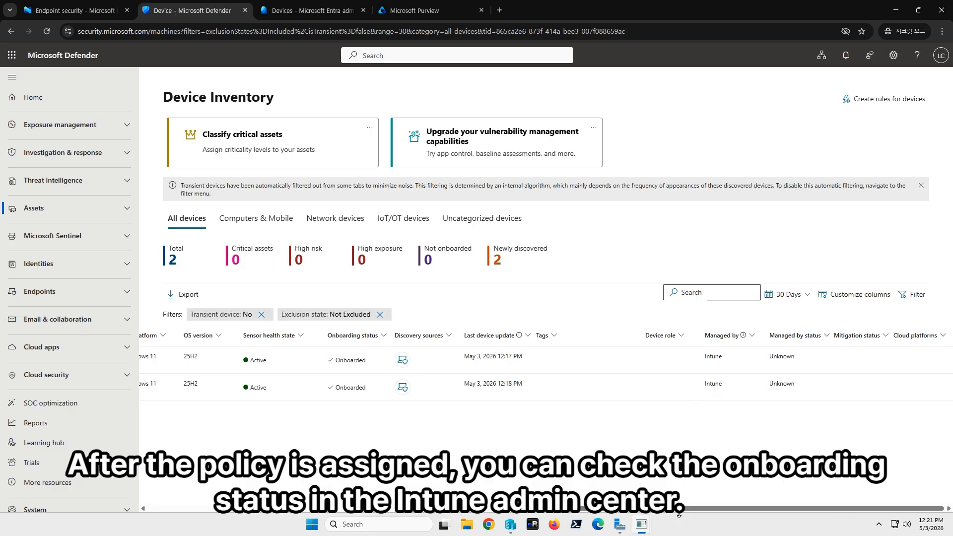
drag(684, 509, 306, 509)
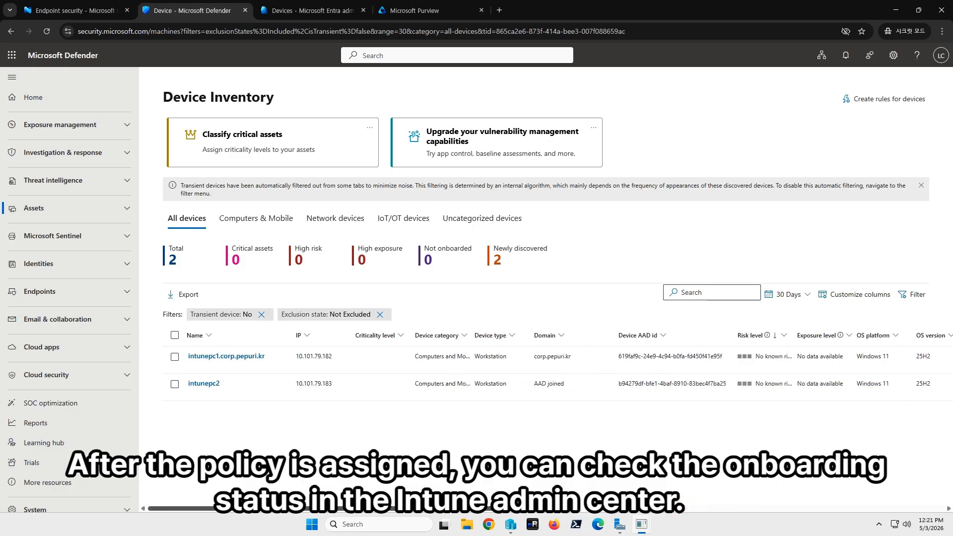
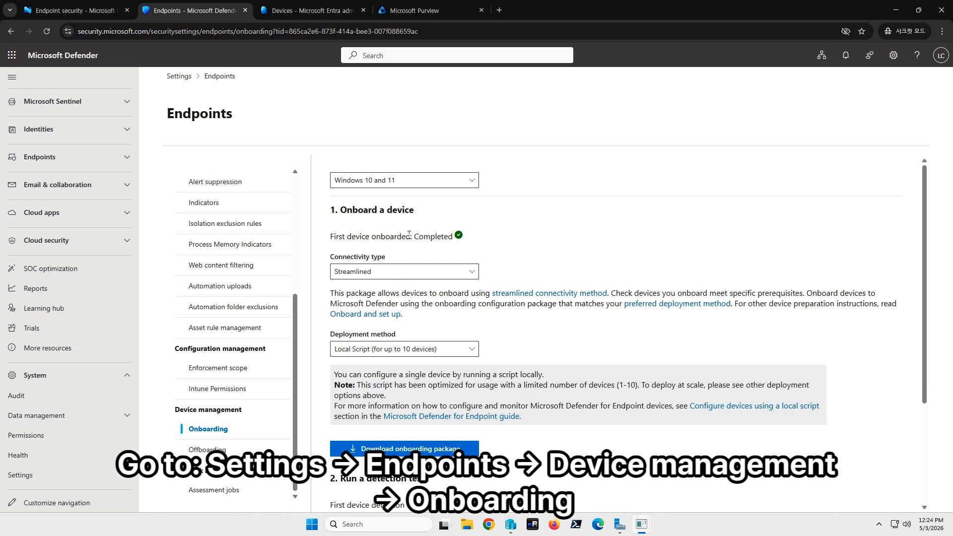
- Choose Windows 10 and 11 as the operating system to onboard and Group Policy as the deployment method
click(424, 185)
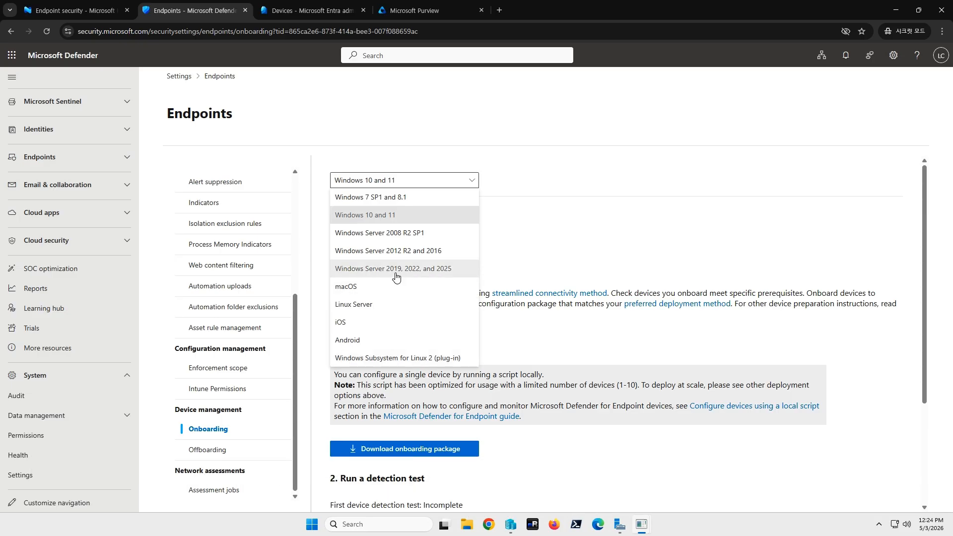
click(381, 219)
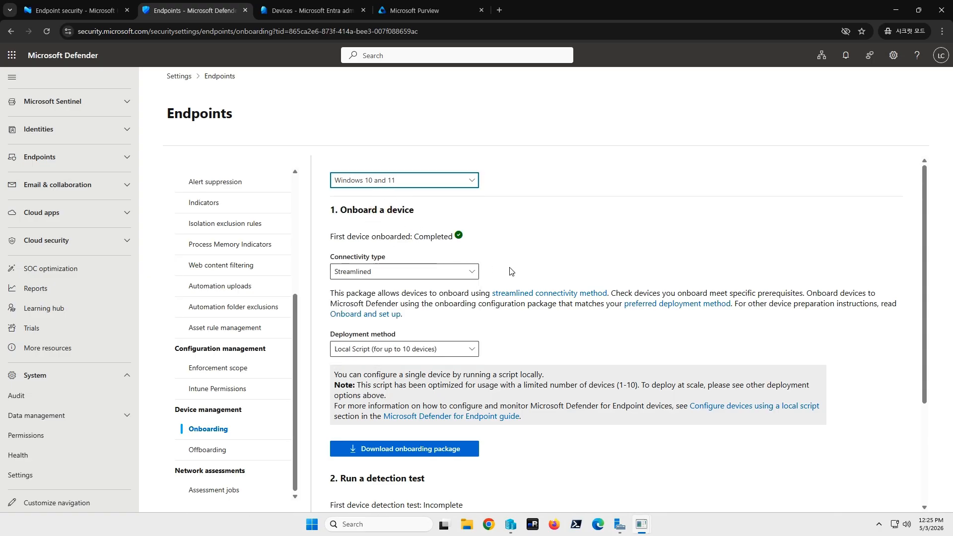
scroll(440, 285, down, 1)
click(425, 299)
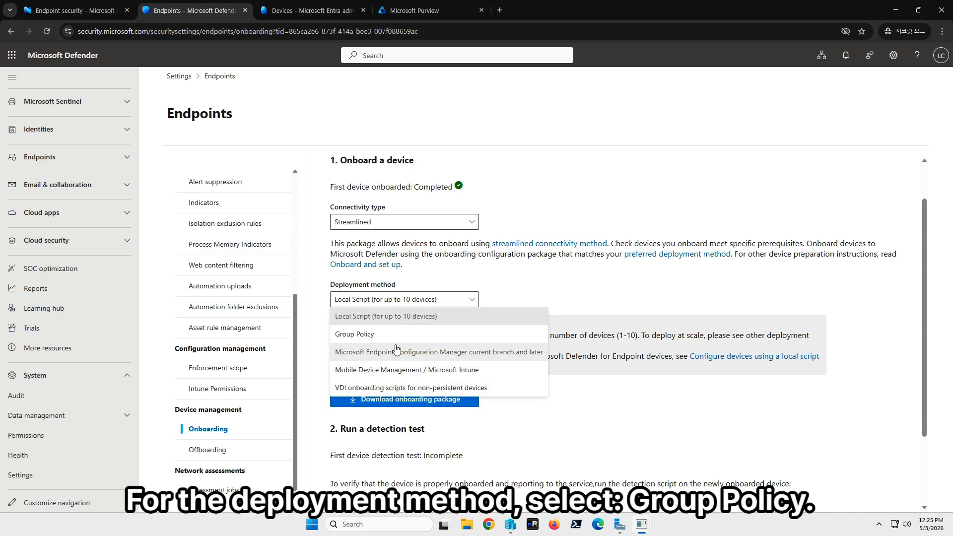
click(391, 333)
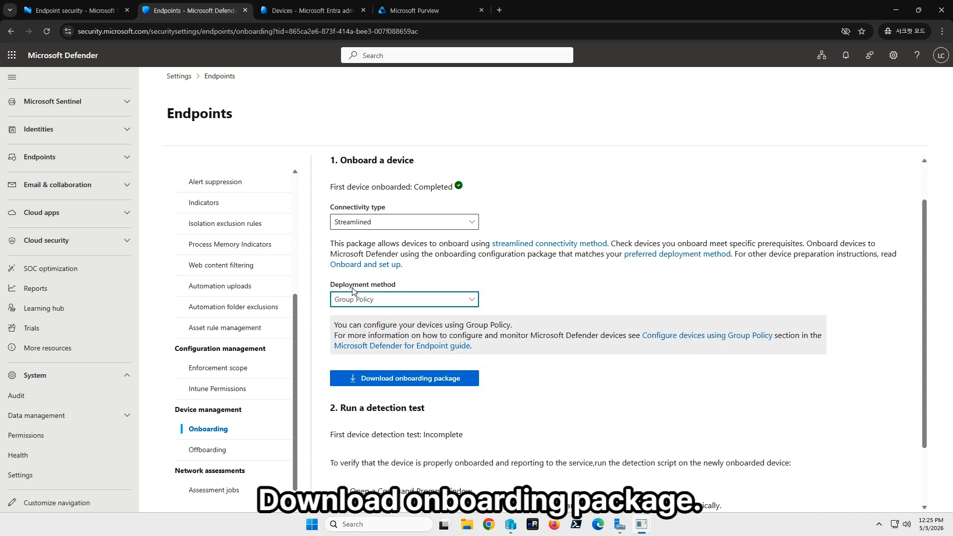
scroll(422, 315, down, 2)
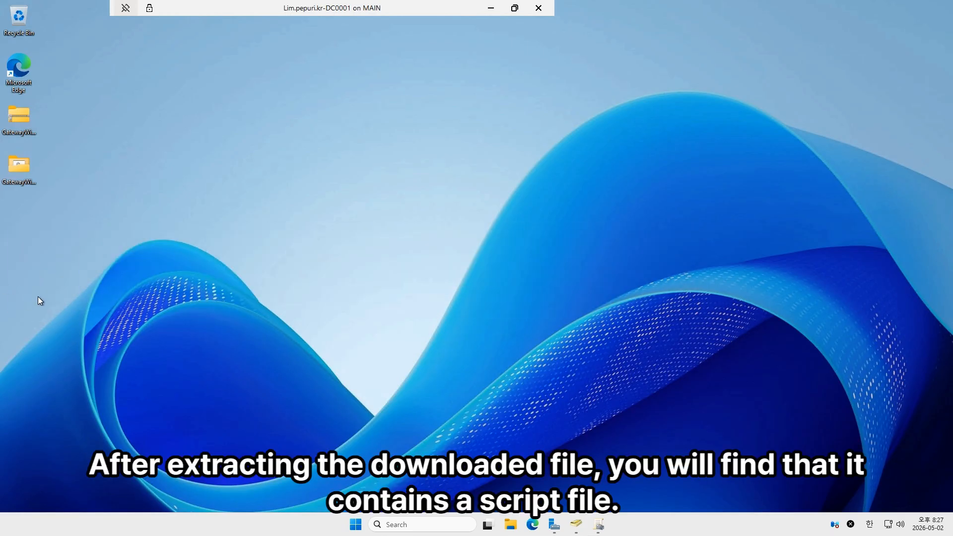
- On the domain controller, open the extracted GatewayWindowsDefenderATPOnboardingPackage folder and select the WindowsDefenderATPOnboardingScript file
double_click(24, 174)
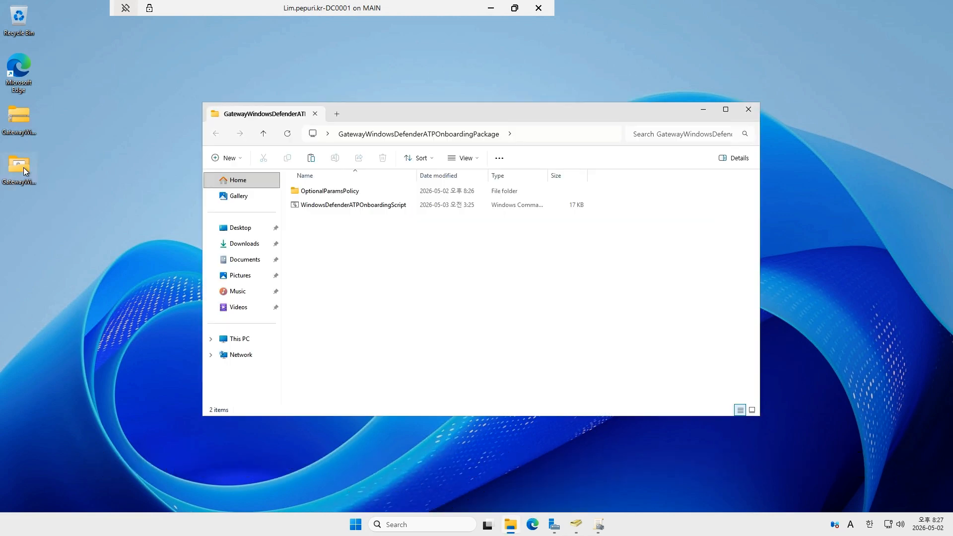
click(340, 209)
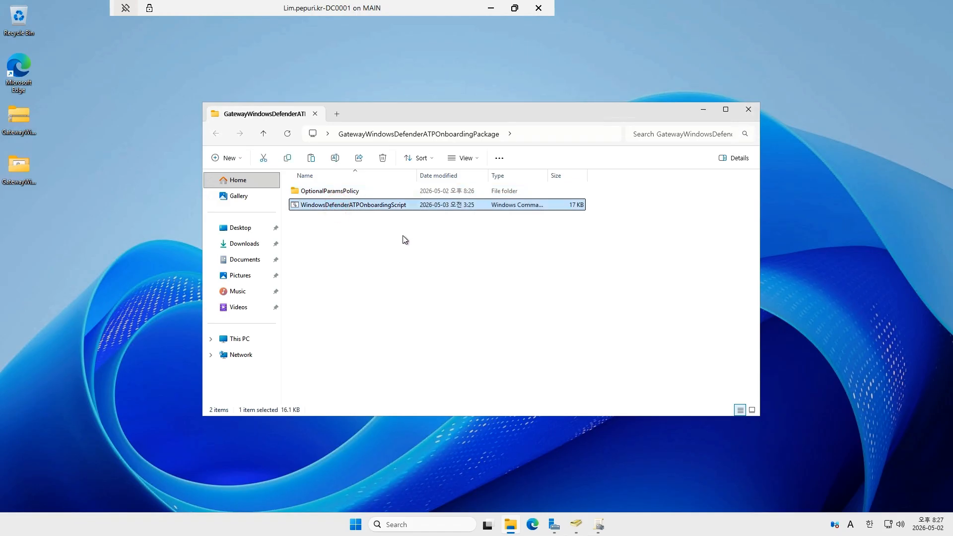
- In Group Policy Management, create a GPO named MDEOnboarding and link it to the MDEOnboarding organizational unit under M365
click(597, 526)
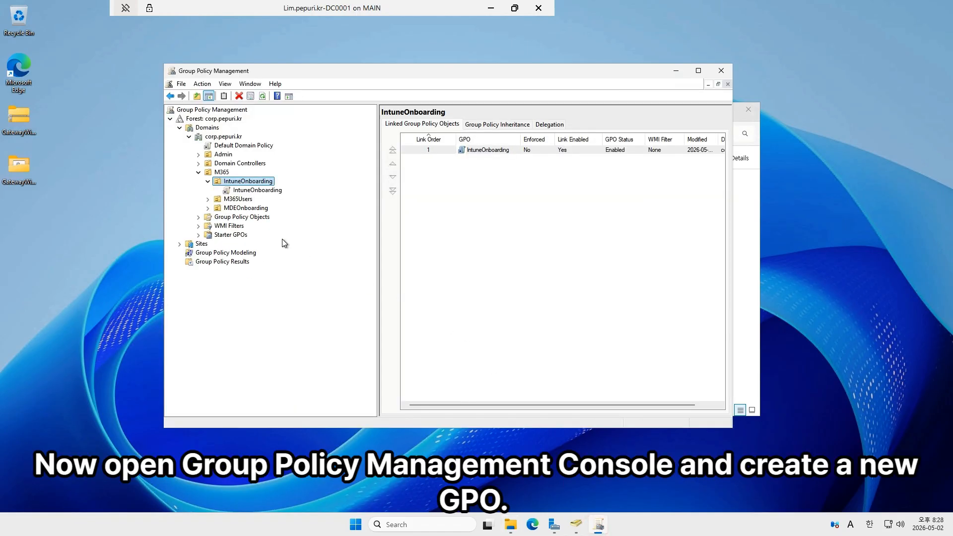
click(255, 208)
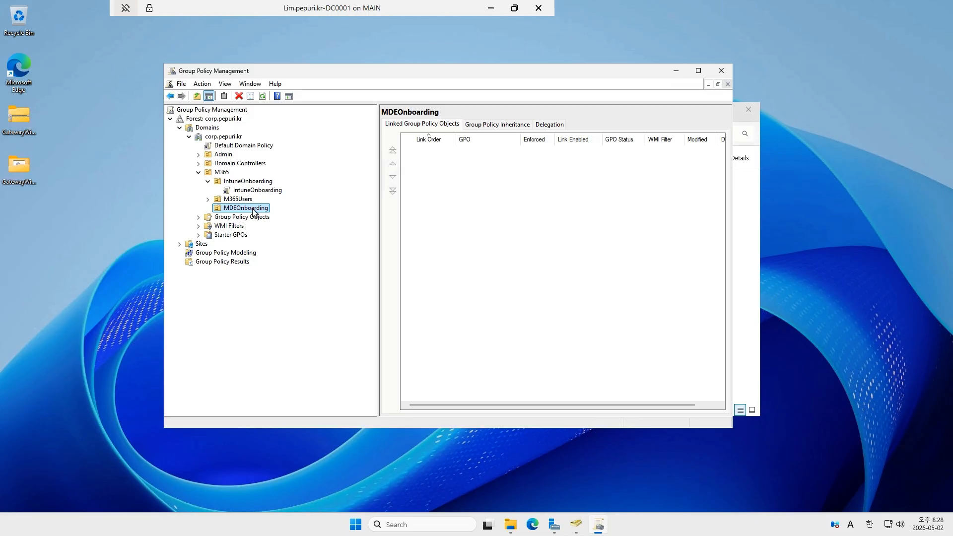
right_click(254, 212)
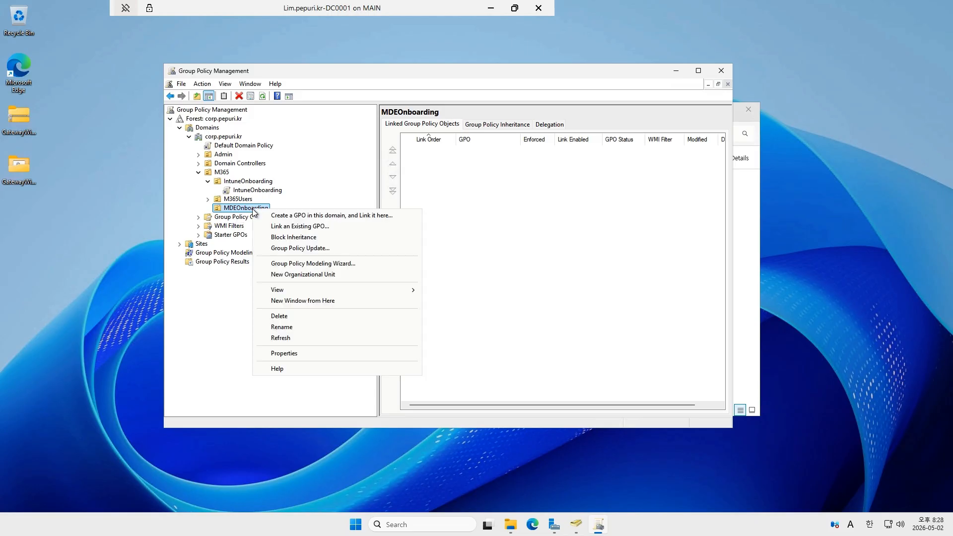
click(311, 220)
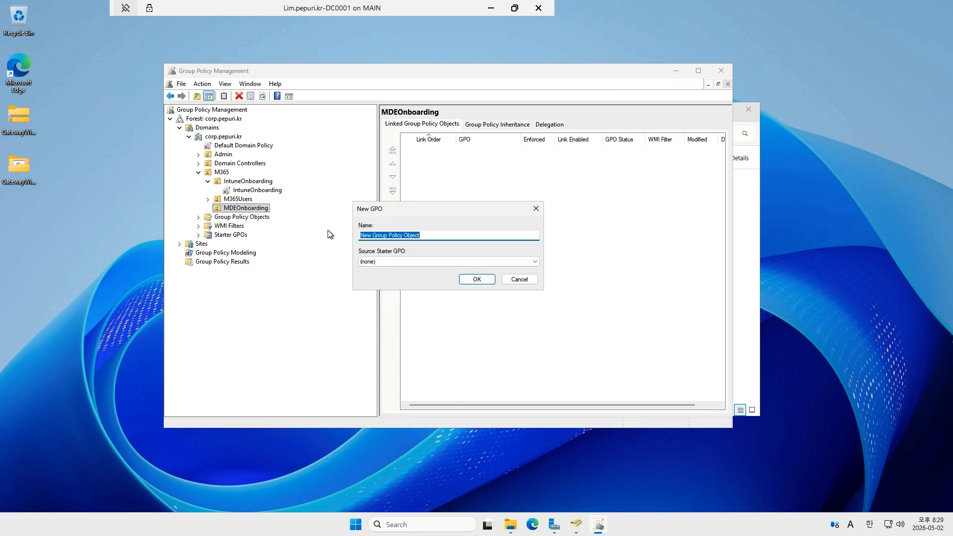
text(ME)
text(EOnboardin)
text(g)
key(Return)
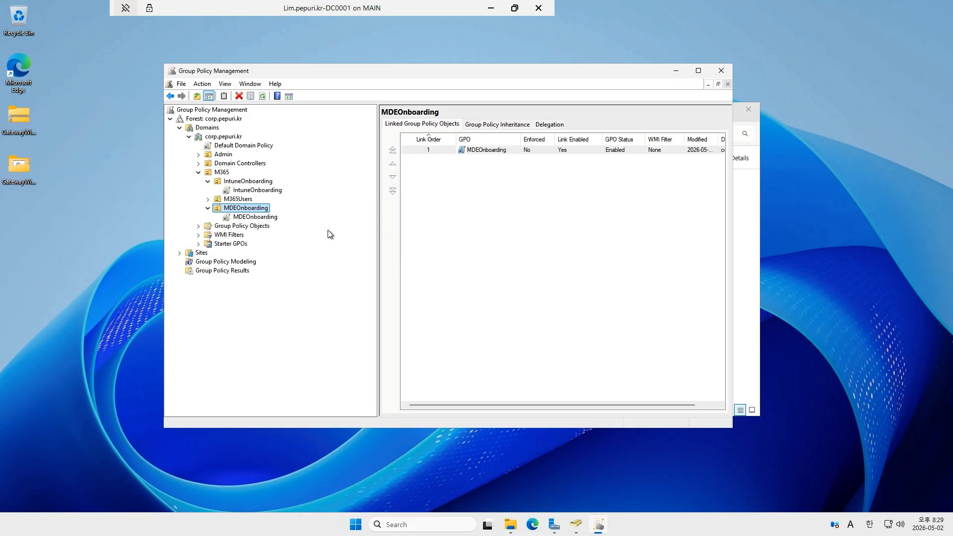
- Open the MDEOnboarding GPO for editing and go to the Scheduled Tasks preferences under Computer Configuration, enlarging the editor to fit
right_click(278, 218)
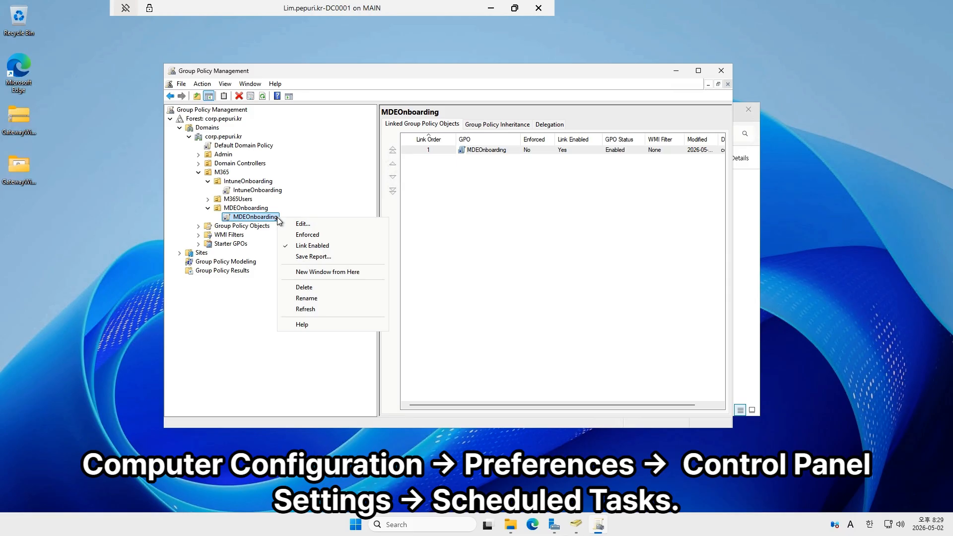
click(303, 221)
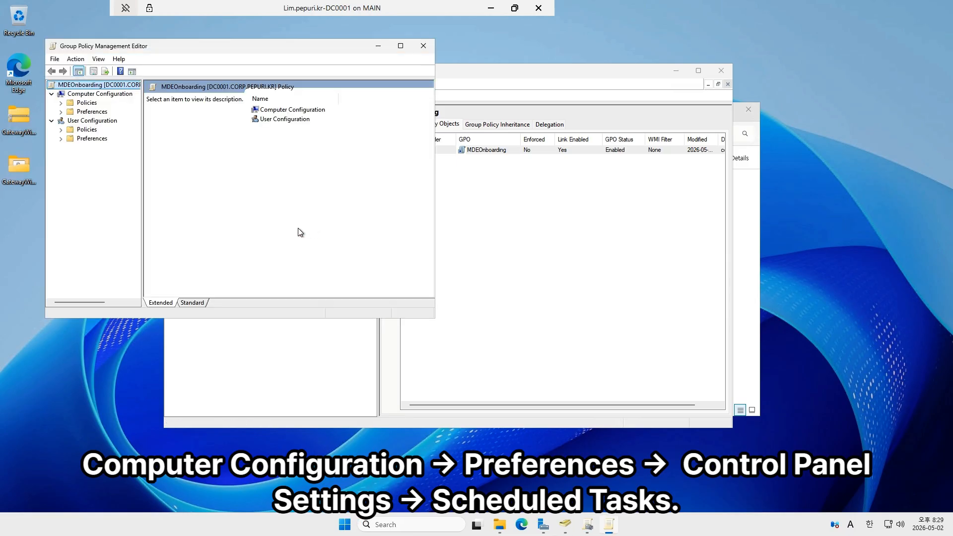
double_click(99, 112)
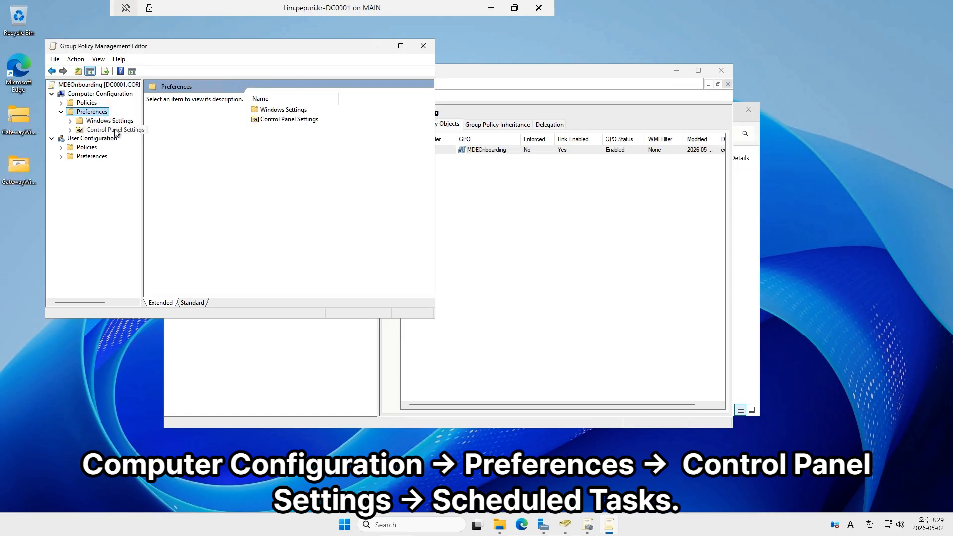
double_click(114, 130)
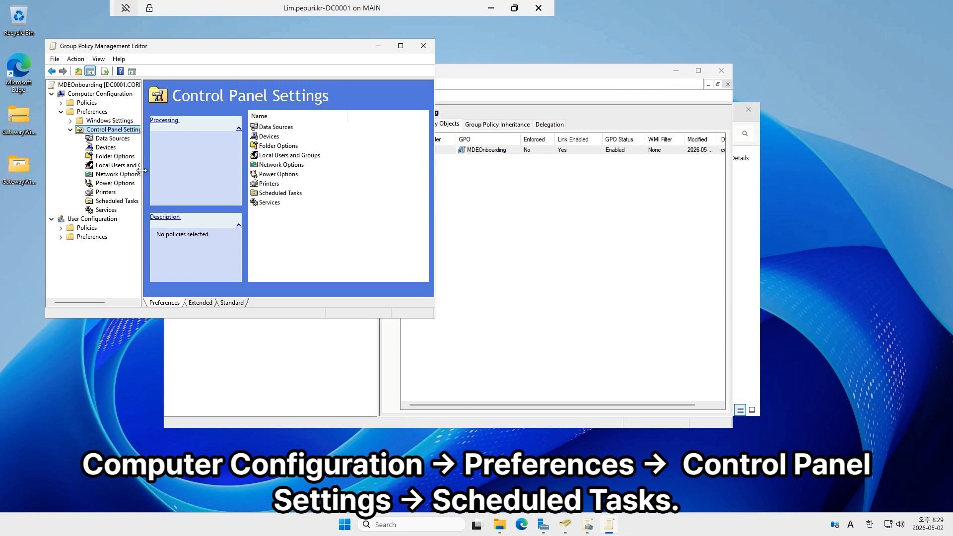
drag(141, 170, 205, 171)
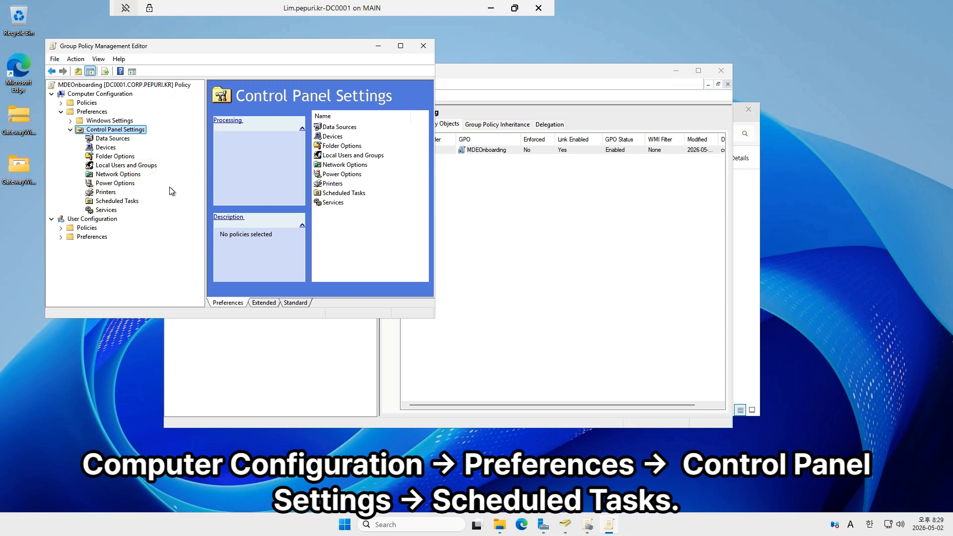
click(133, 201)
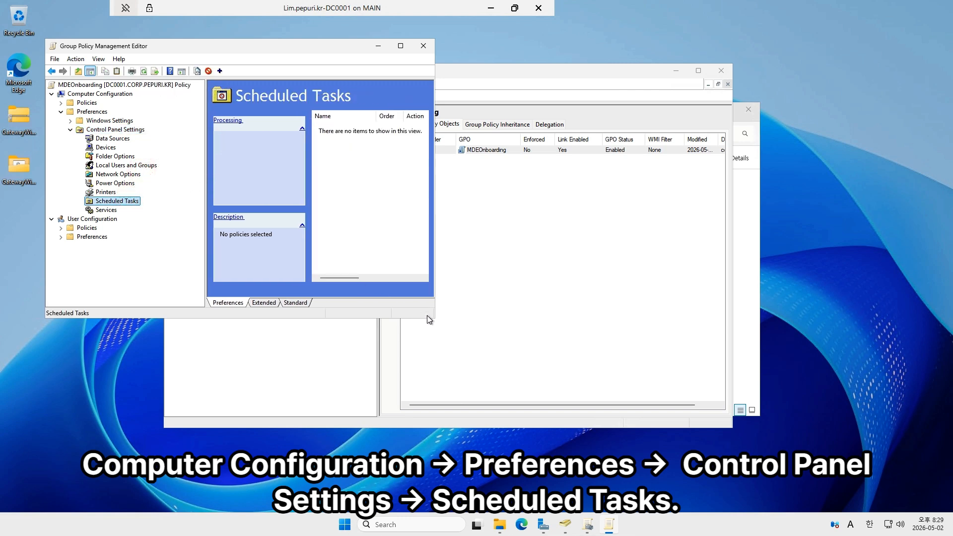
drag(449, 337, 560, 411)
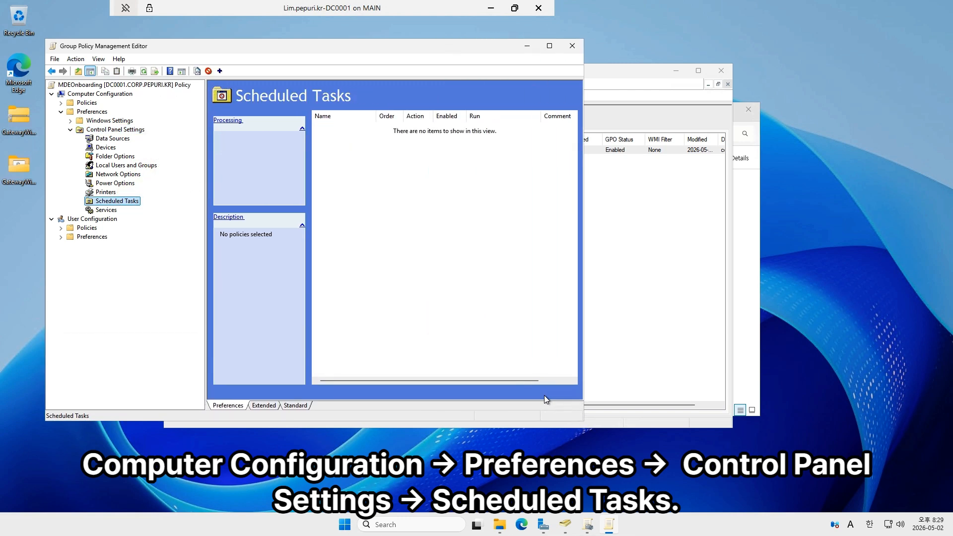
- Create an Immediate Task (At least Windows 7) and set SYSTEM as the account that runs it, checking the name
right_click(125, 201)
mouse_move(171, 209)
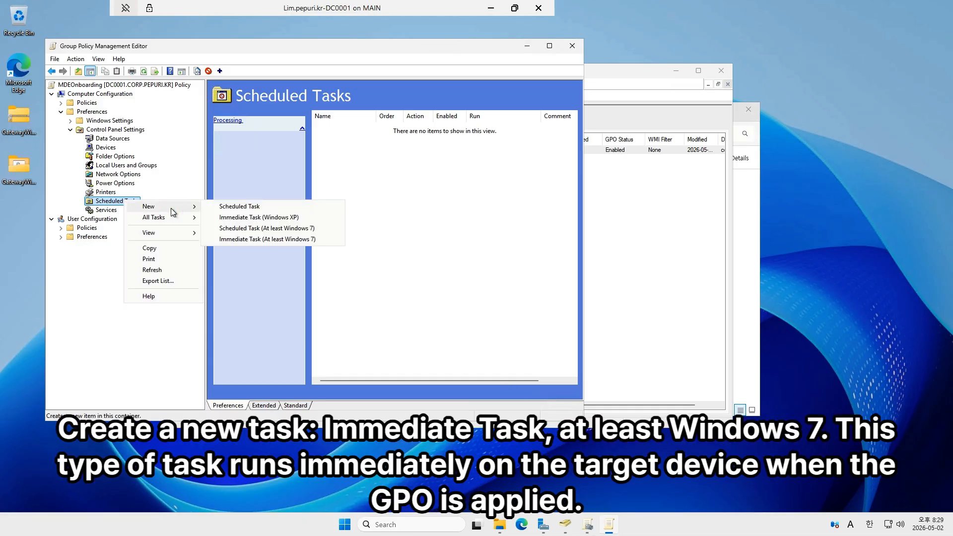
click(276, 240)
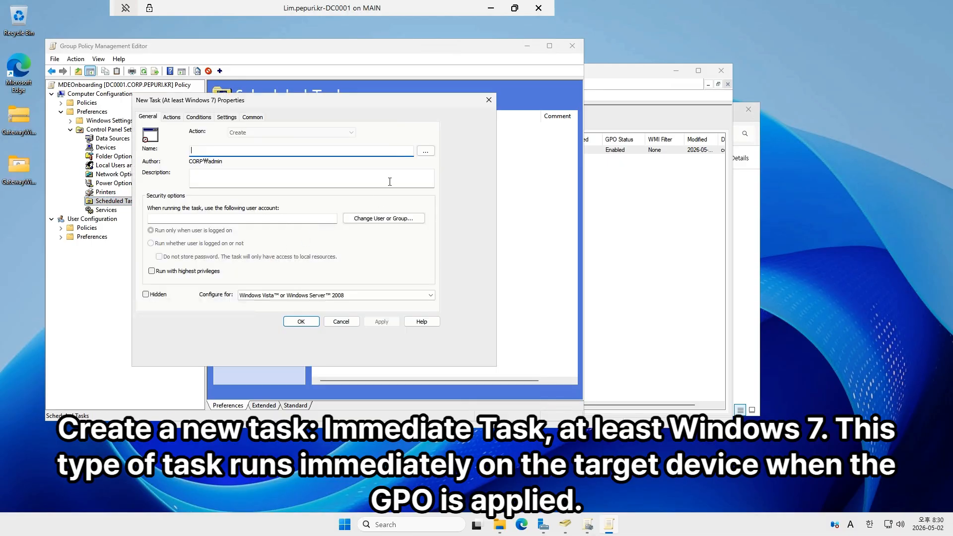
click(386, 220)
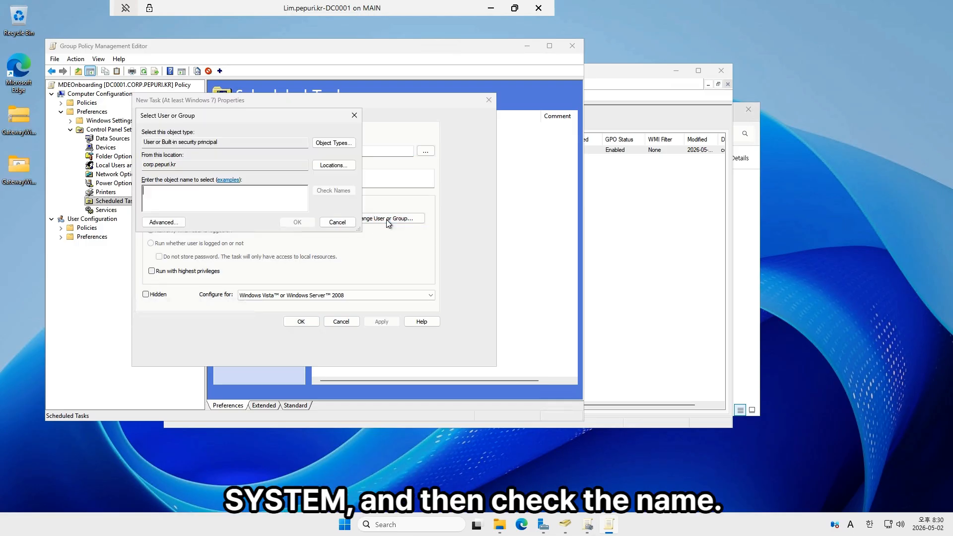
click(195, 193)
text(SYSTEM)
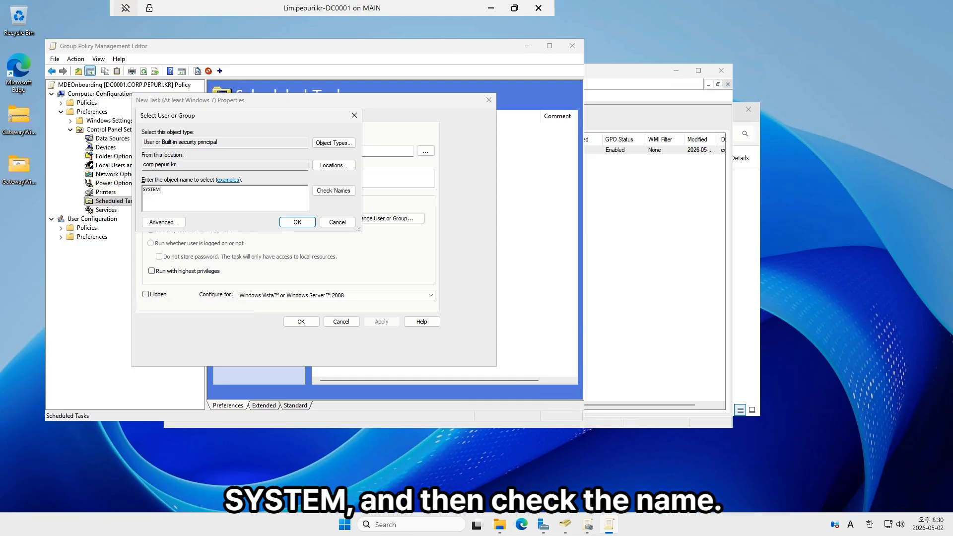
click(353, 194)
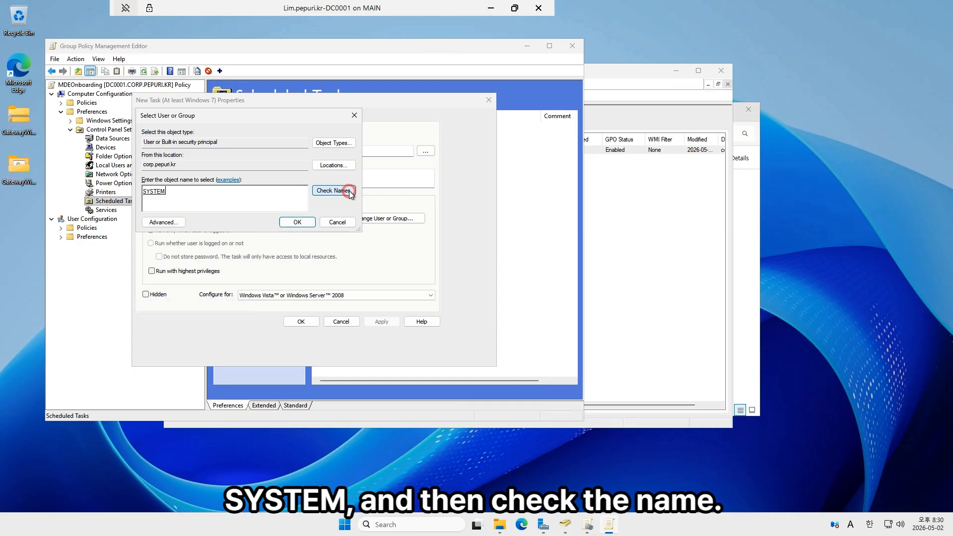
click(297, 223)
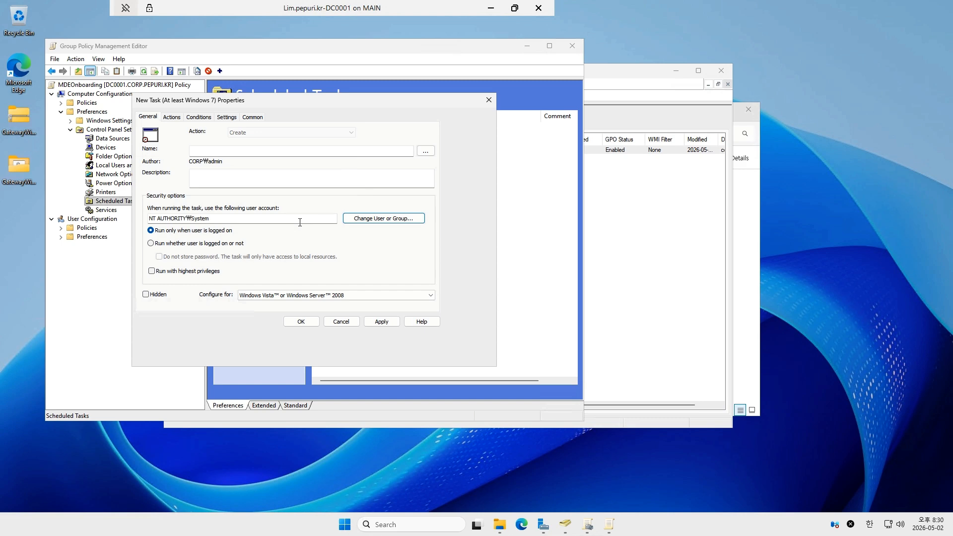
- Set the task to run whether user is logged on or not with highest privileges, name it MDEOnboarding and start a new action for it
click(231, 244)
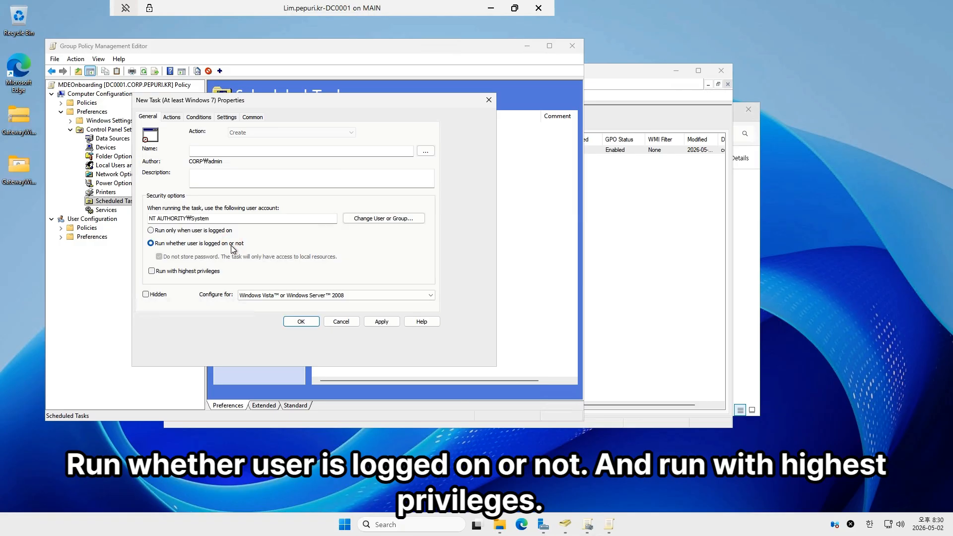
click(209, 273)
key(Return)
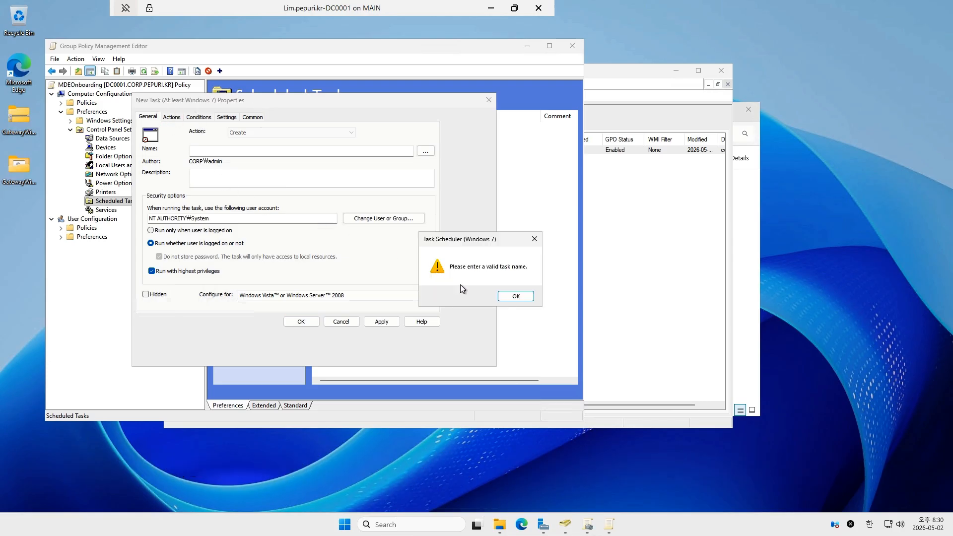
click(515, 296)
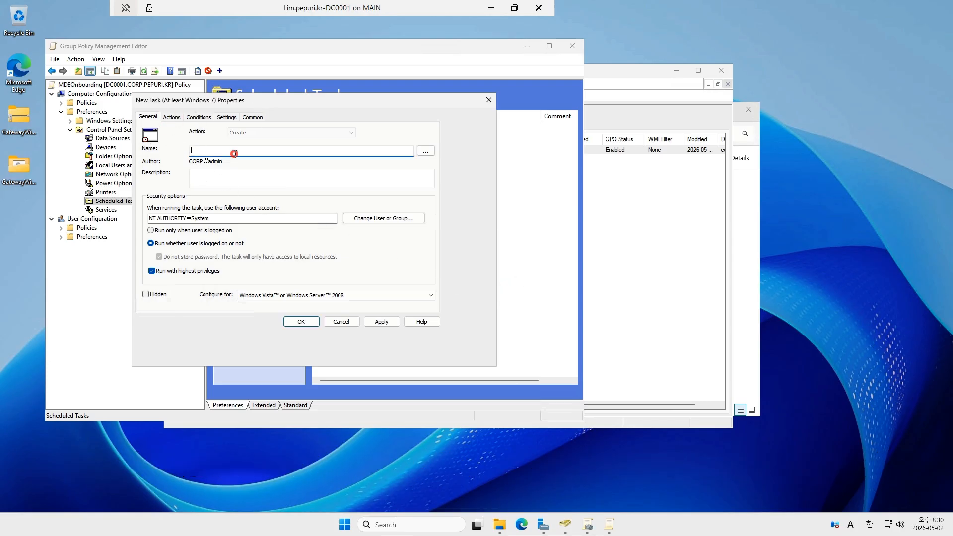
text(MDEOnboarding)
click(174, 117)
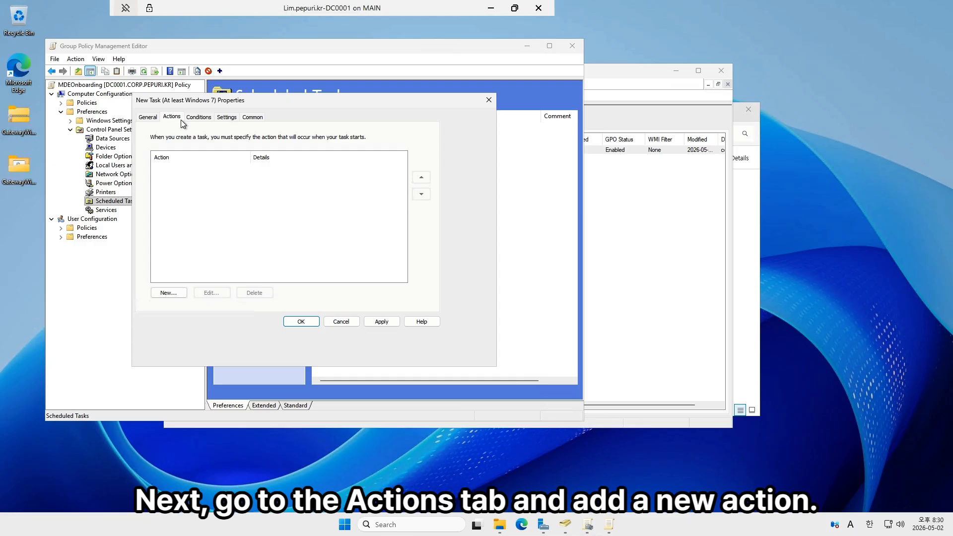
click(168, 292)
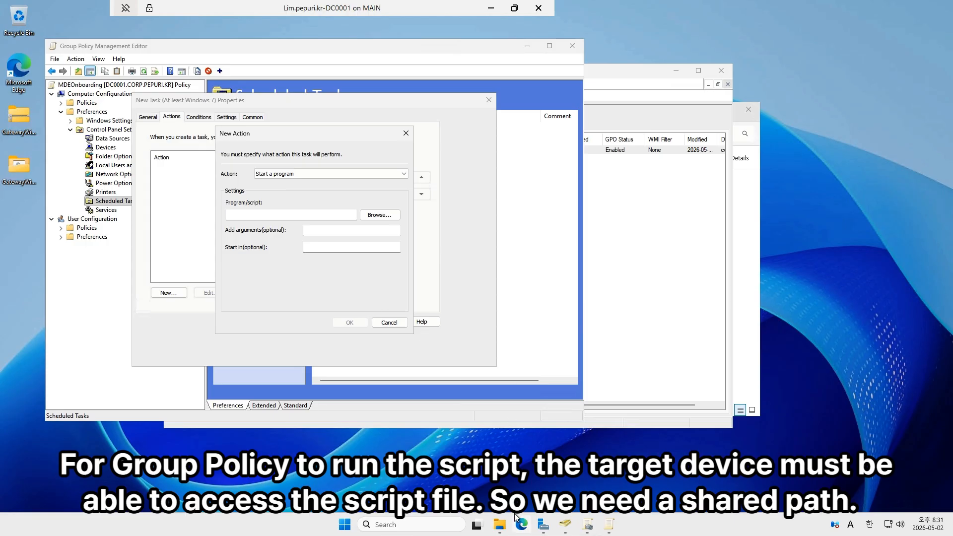
- In File Explorer, create a folder named Onboarding at the root of Local Disk (C:)
click(505, 526)
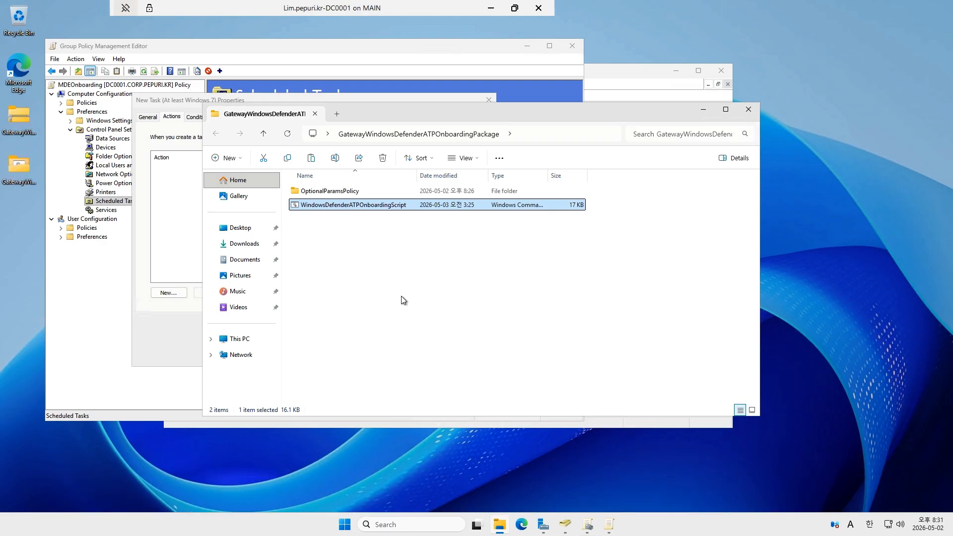
click(255, 338)
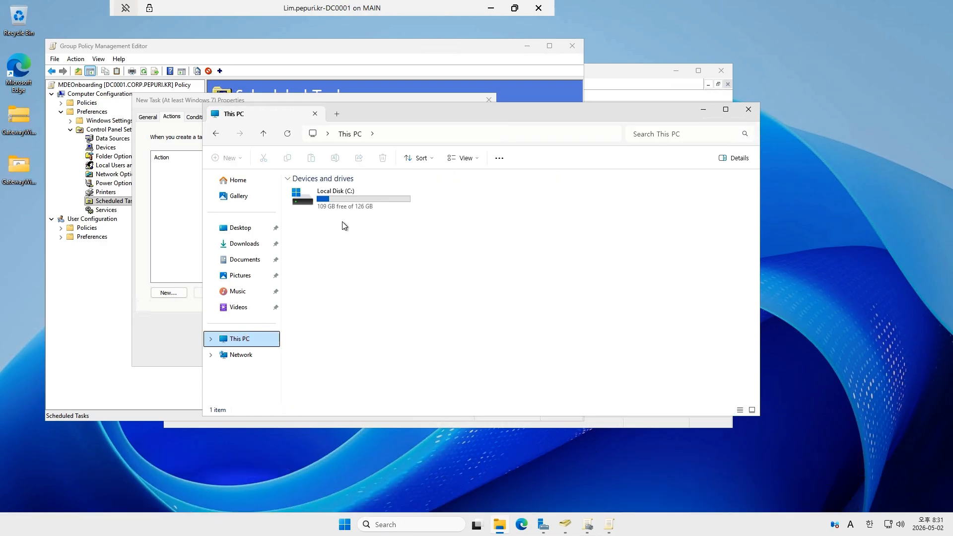
double_click(349, 200)
right_click(341, 288)
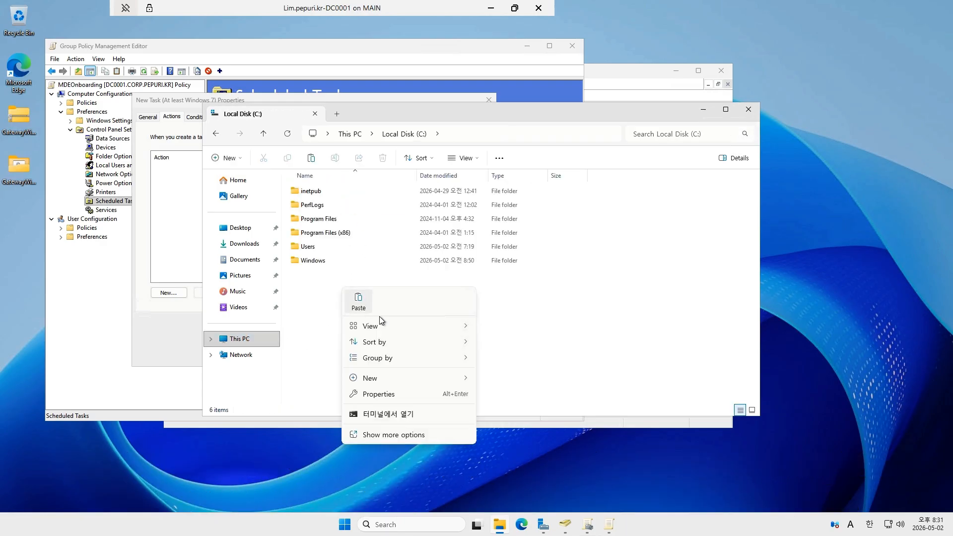
click(417, 383)
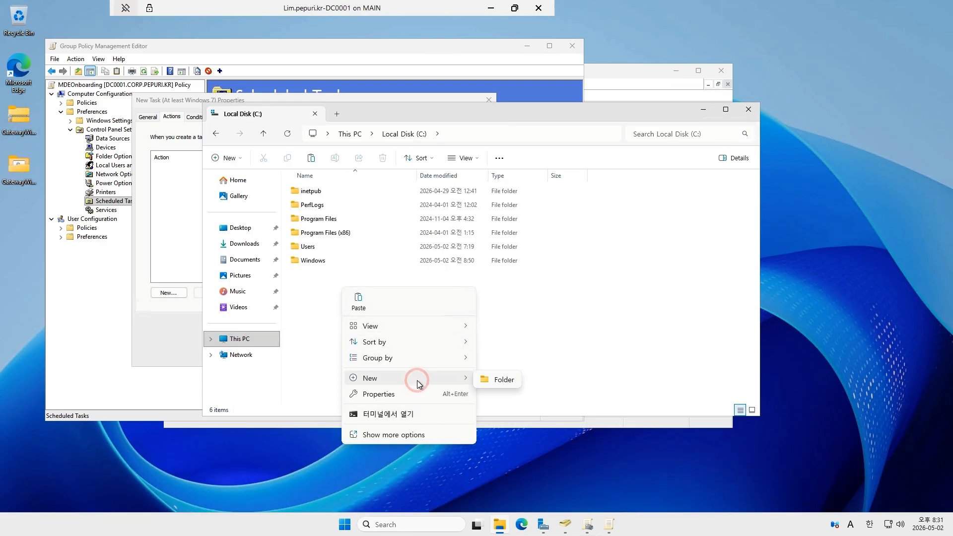
click(502, 381)
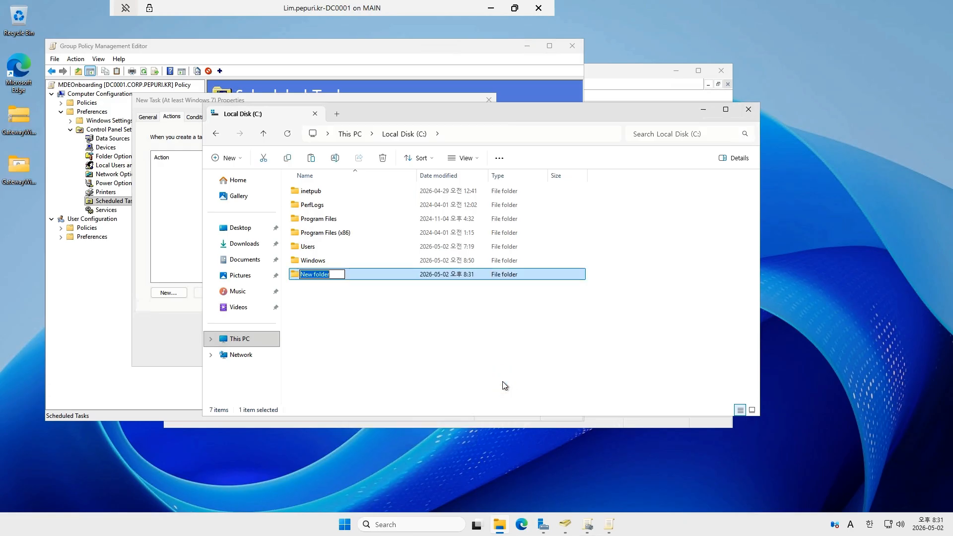
text(Onboarding)
key(Return)
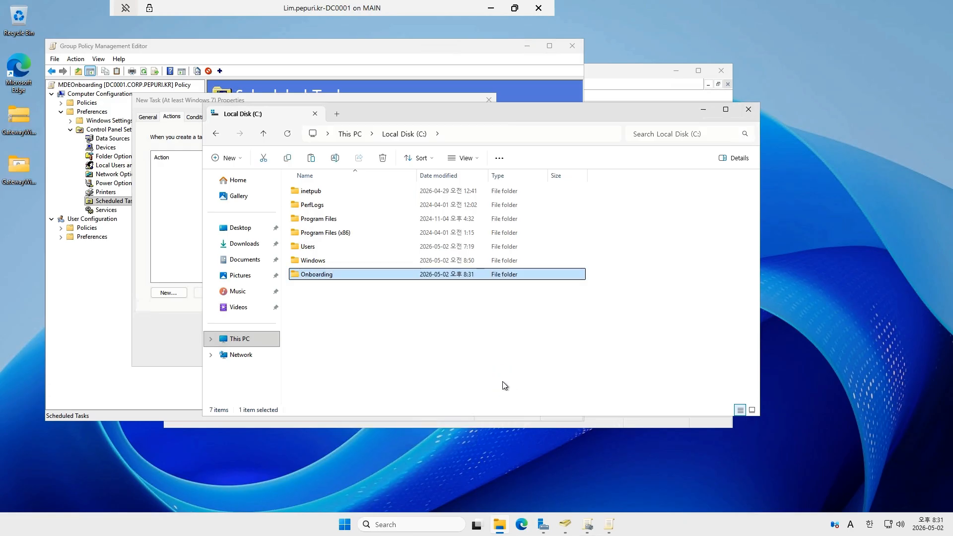
- Open the sharing settings in the Onboarding folder's properties, leaving advanced sharing unset
right_click(321, 276)
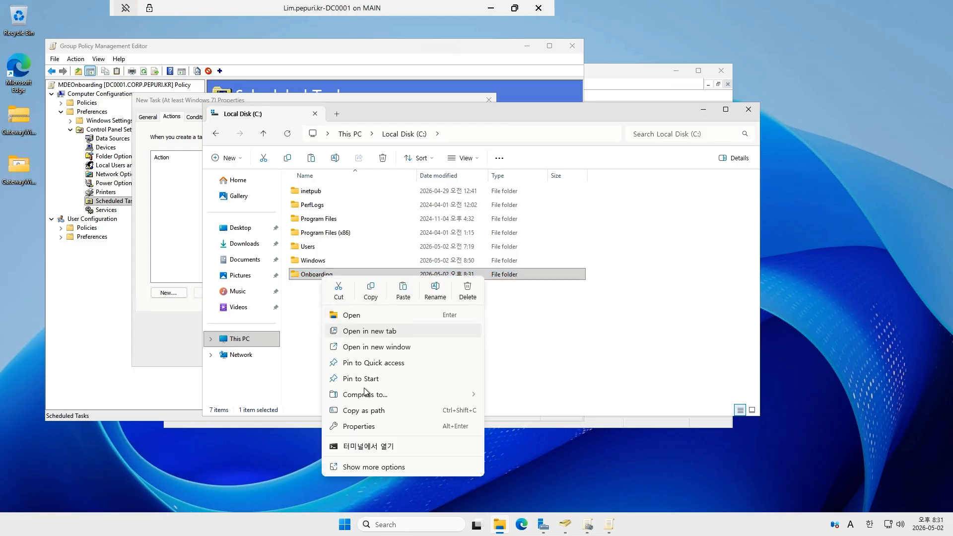
click(378, 467)
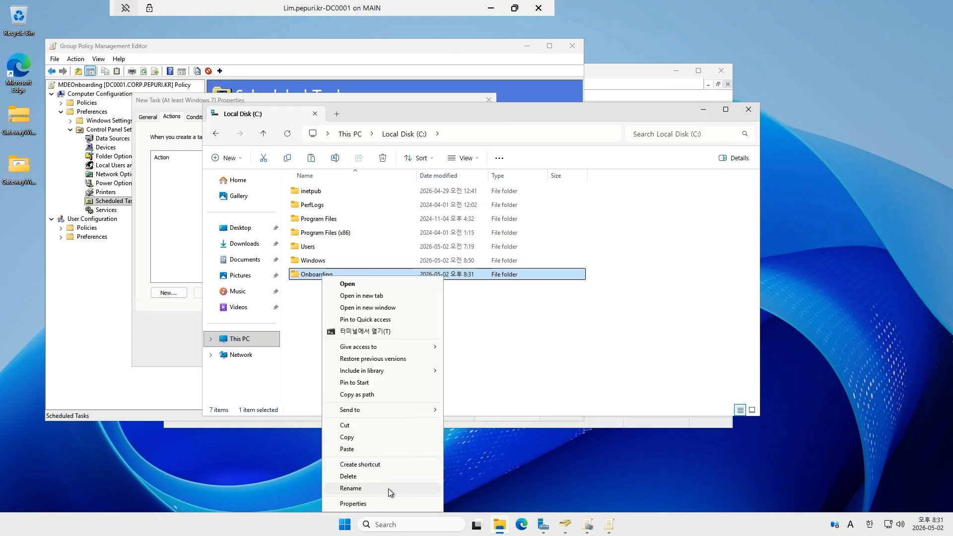
click(381, 503)
click(364, 293)
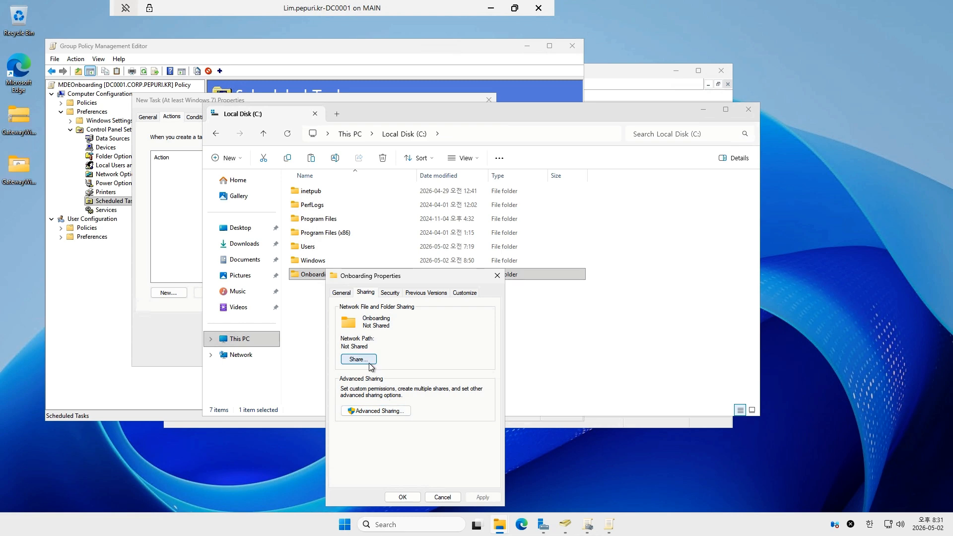
click(374, 411)
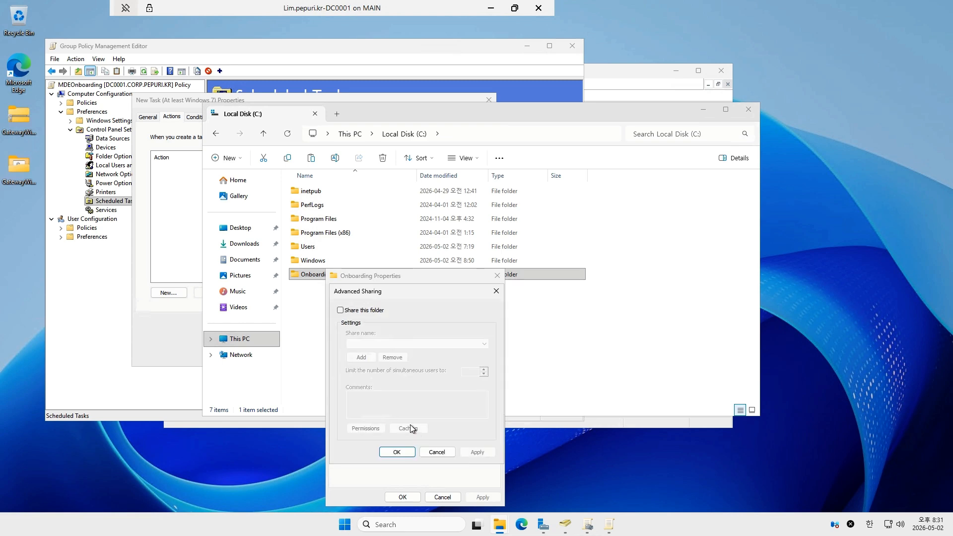
click(446, 452)
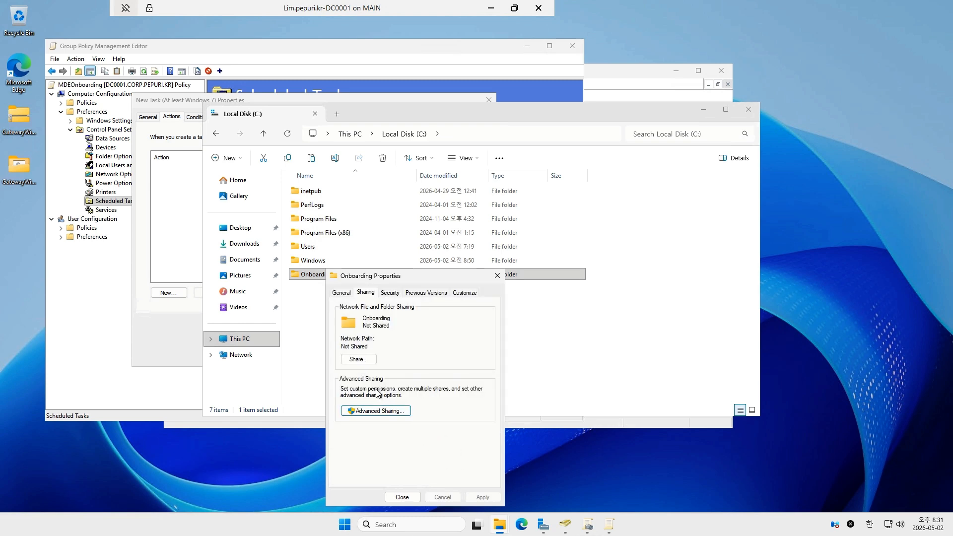
- Share the Onboarding folder on the network with Everyone at the Read permission level and close its properties
click(359, 363)
click(487, 371)
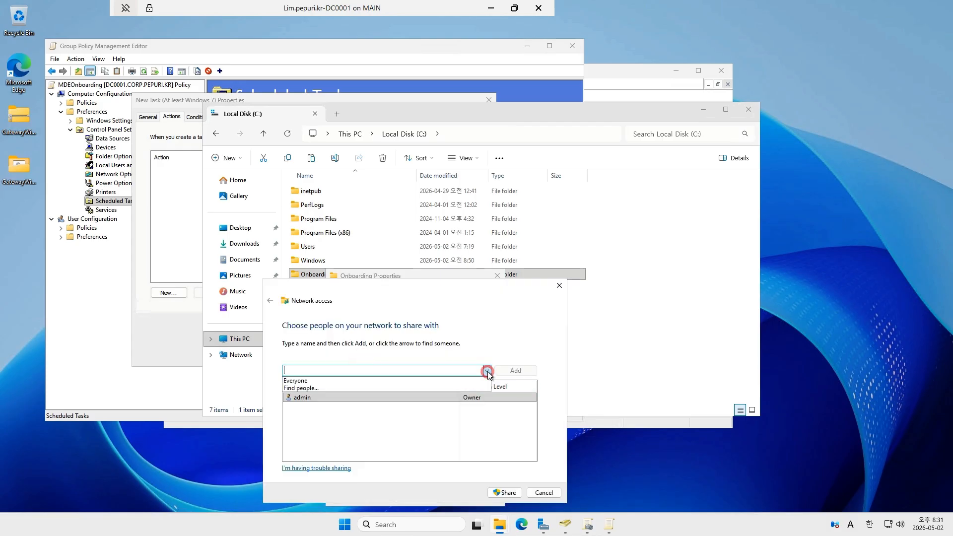
click(353, 379)
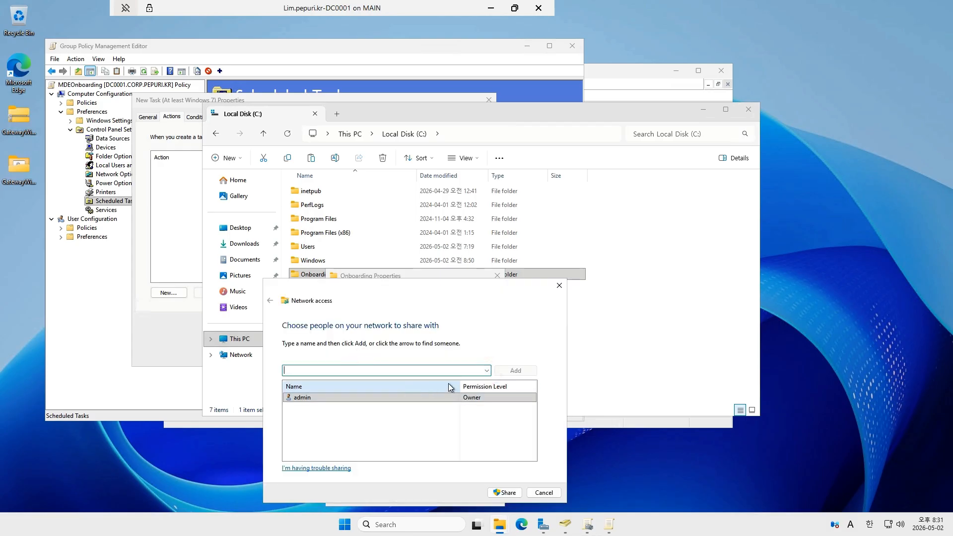
click(487, 370)
click(359, 379)
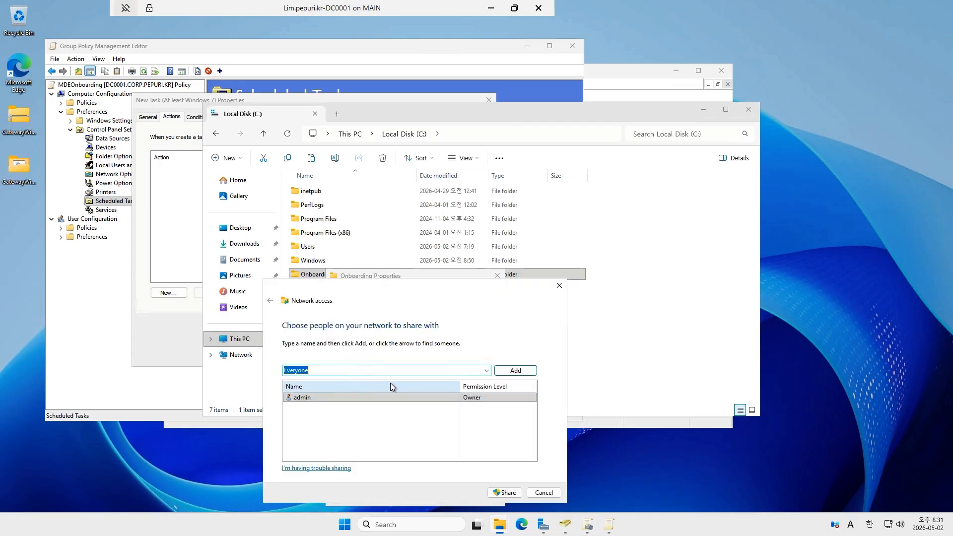
click(516, 370)
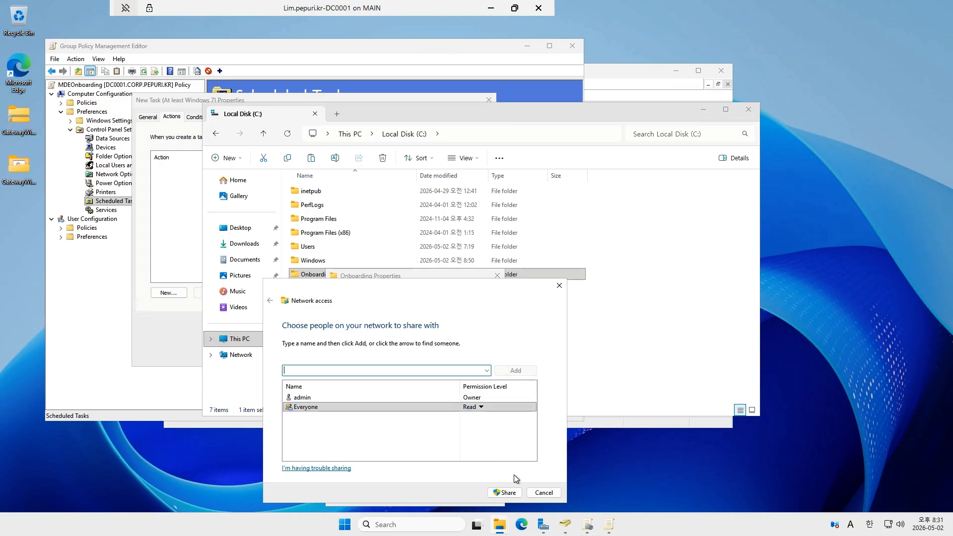
click(506, 493)
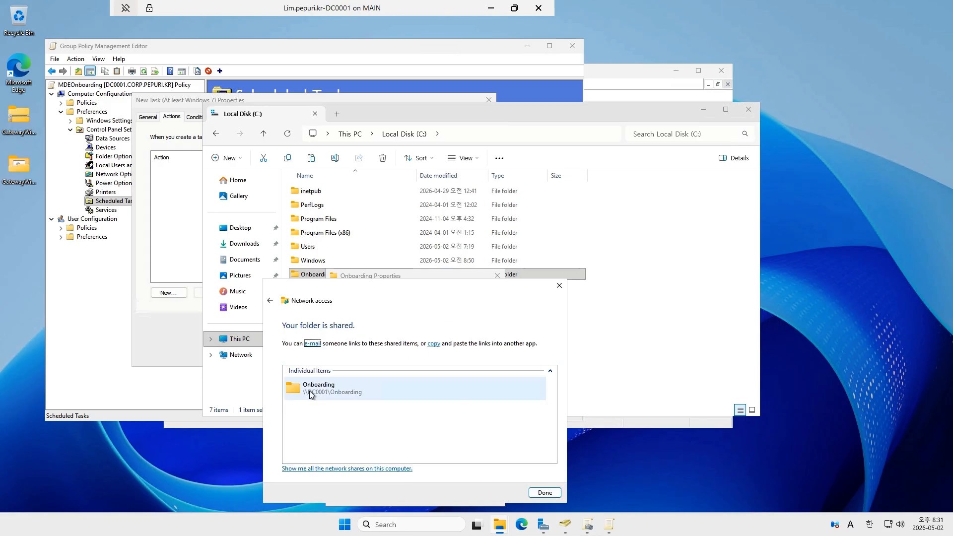
click(546, 494)
click(402, 497)
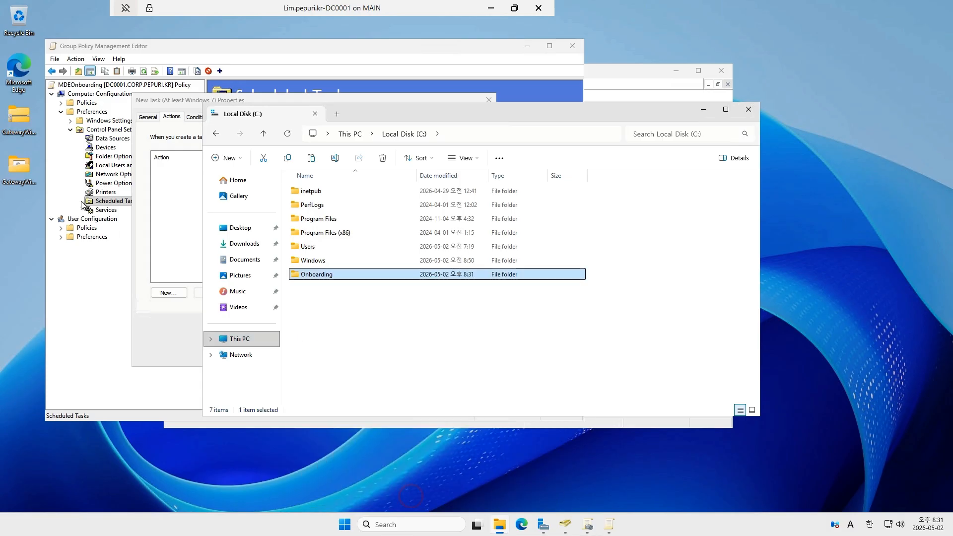
- Copy WindowsDefenderATPOnboardingScript from the GatewayWindowsDefenderATPOnboardingPackage desktop folder into C:\Onboarding
double_click(20, 174)
click(385, 222)
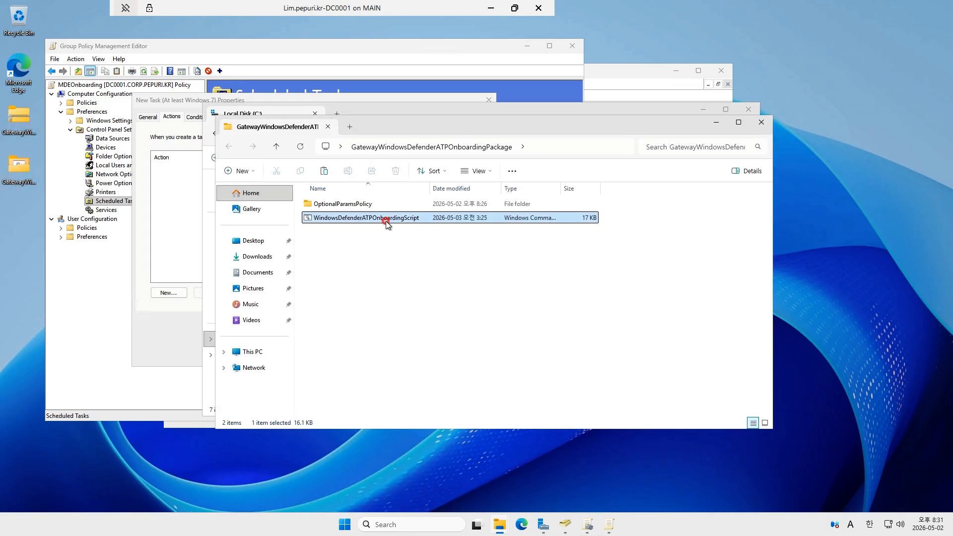
click(716, 123)
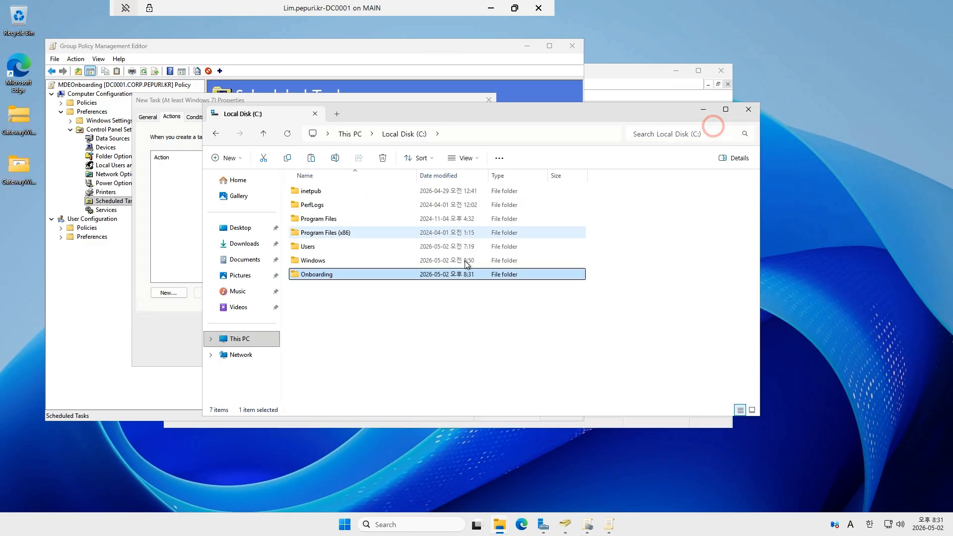
click(333, 276)
double_click(333, 276)
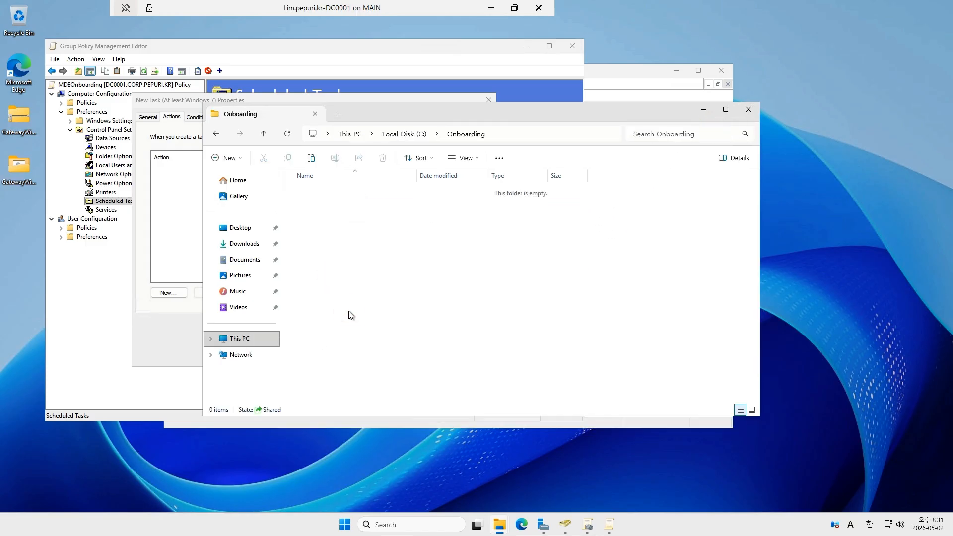
key(ctrl+v)
- Examine the general properties of WindowsDefenderATPOnboardingScript in the Onboarding folder, and return to the task's new action
click(168, 327)
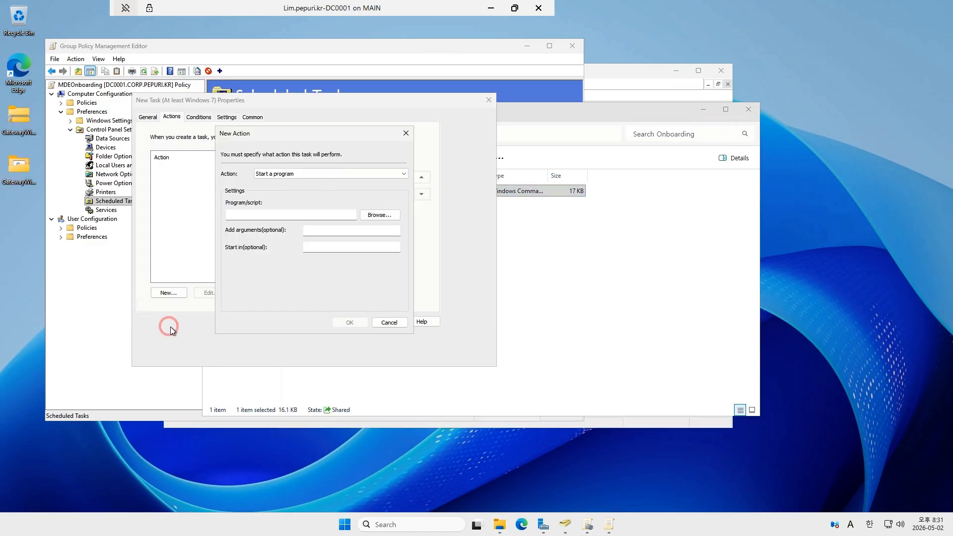
click(565, 225)
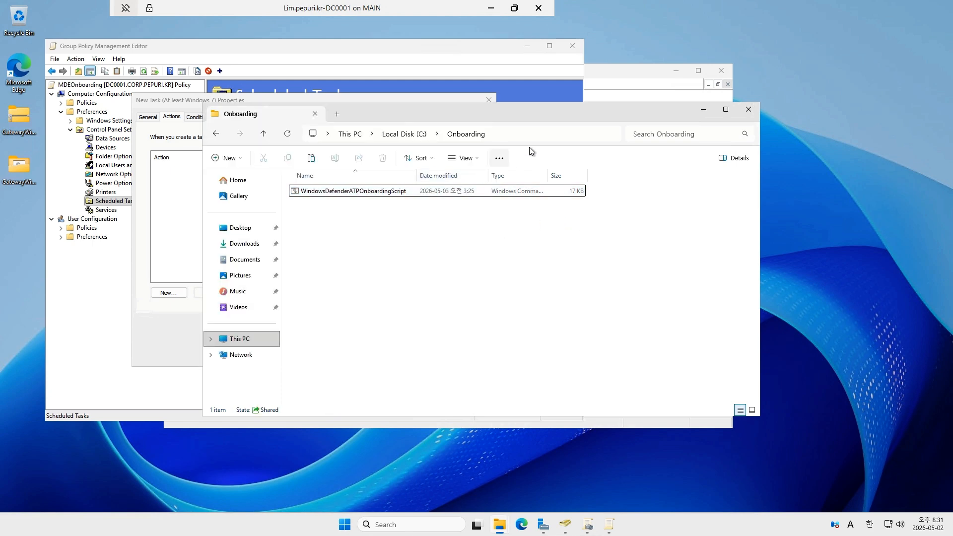
click(356, 191)
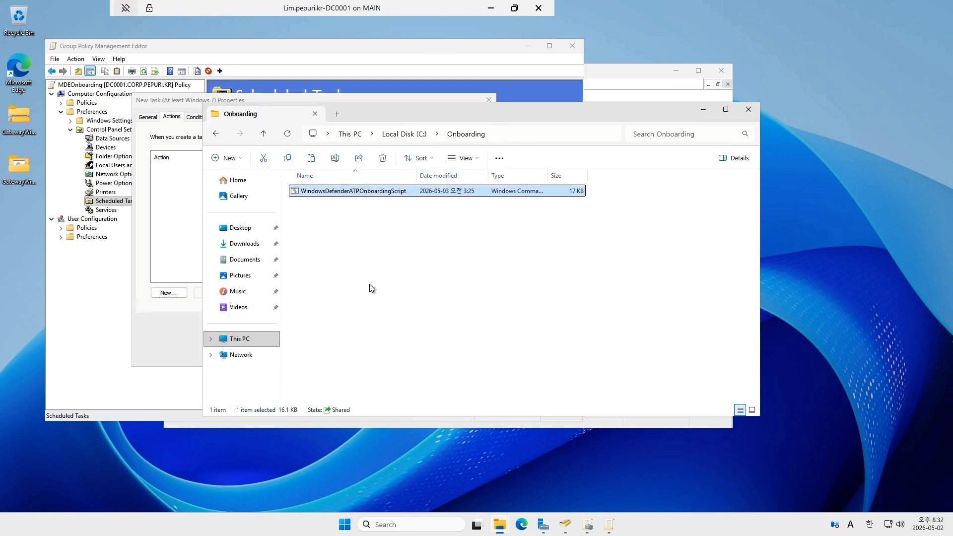
right_click(361, 192)
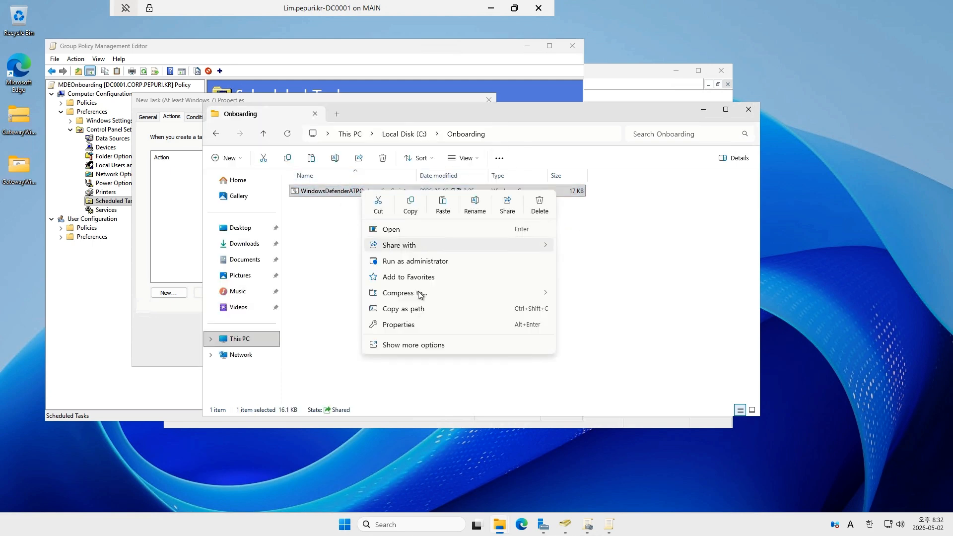
click(418, 326)
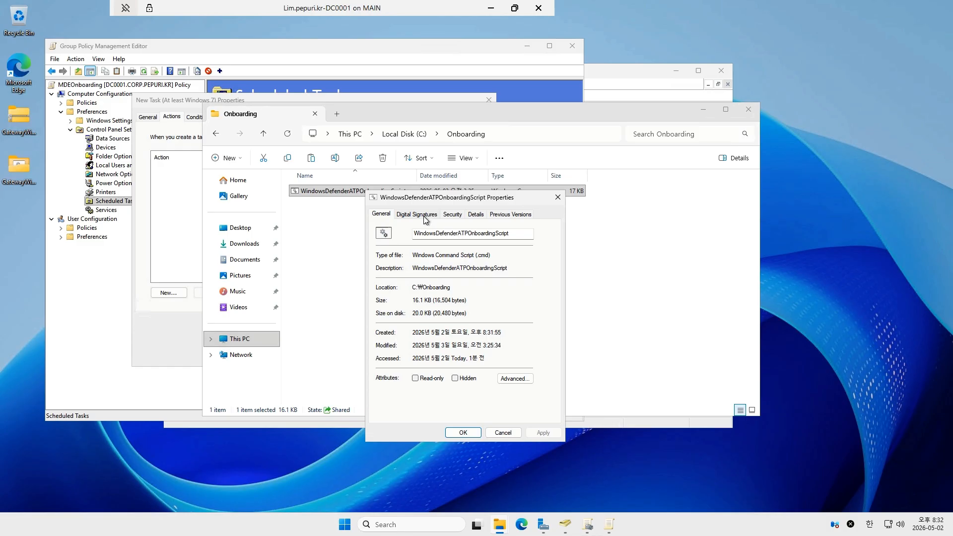
click(472, 233)
click(456, 268)
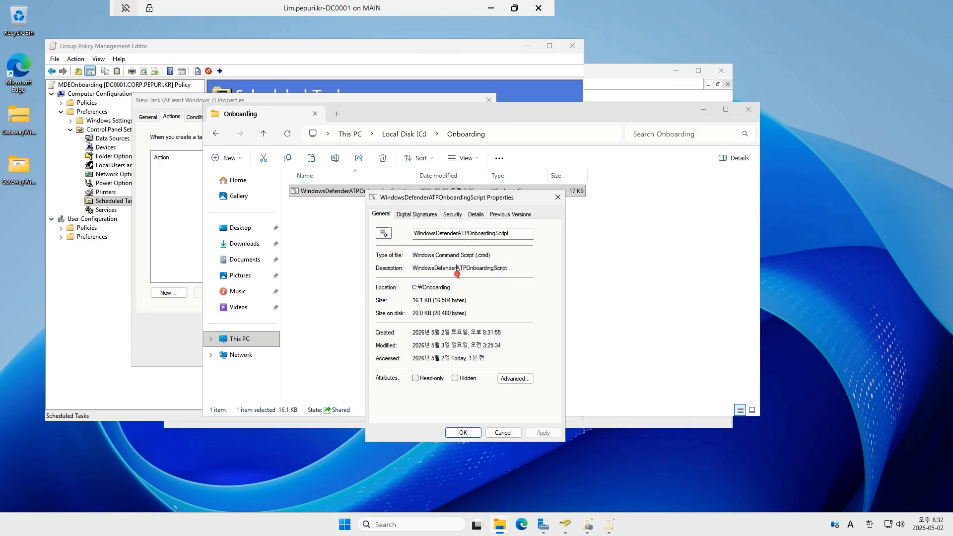
click(499, 433)
click(169, 292)
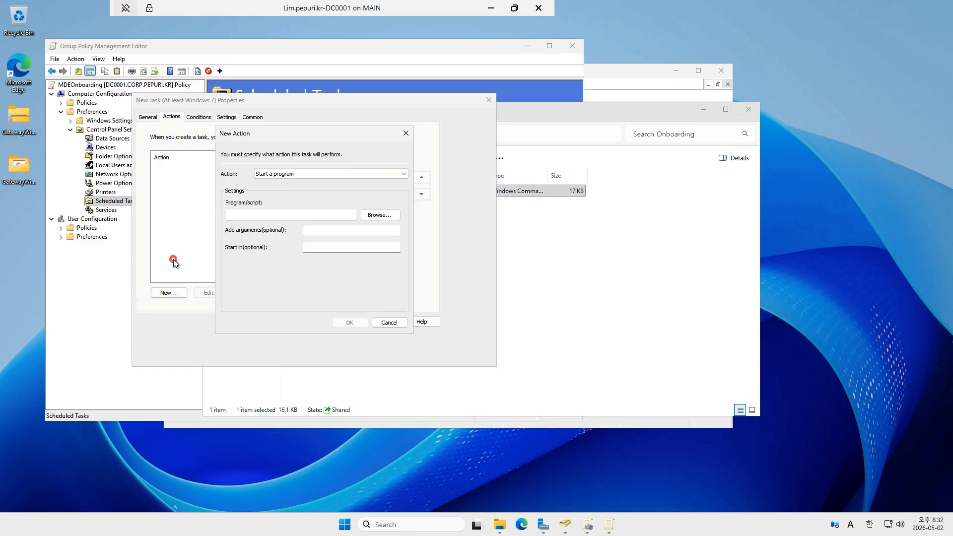
- Open the network share \\dc0001\onboarding through the Run dialog and select the onboarding script in it
click(332, 217)
key(super+r)
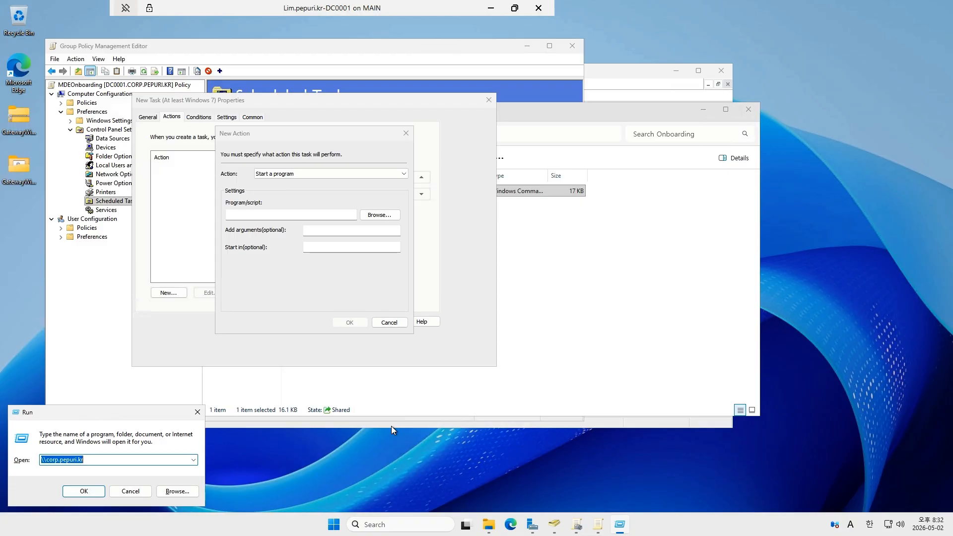
text(\\)
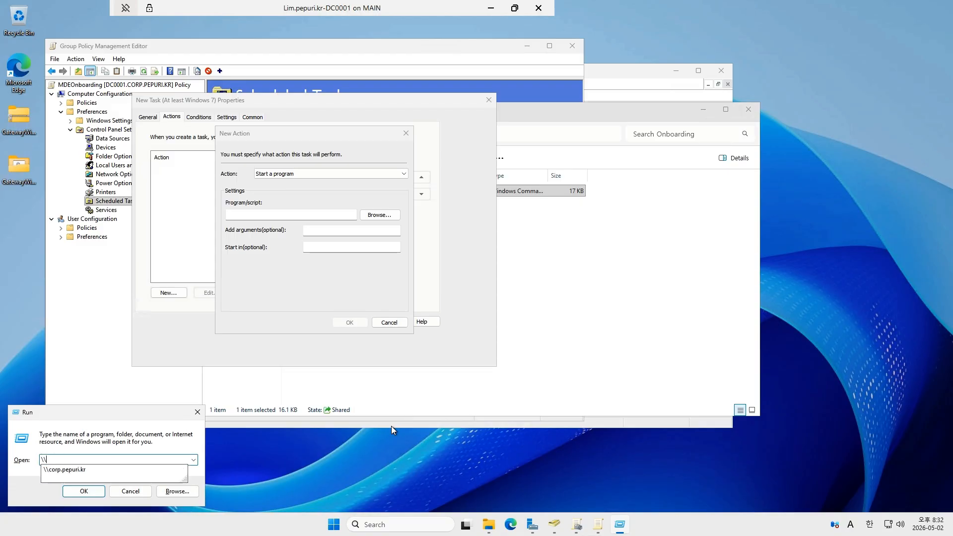
text(dc00)
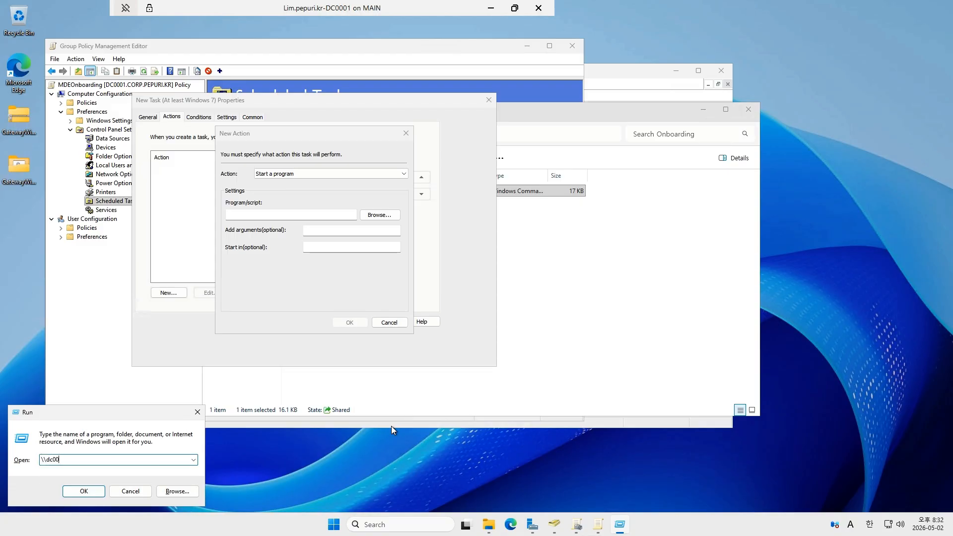
text(01\onb)
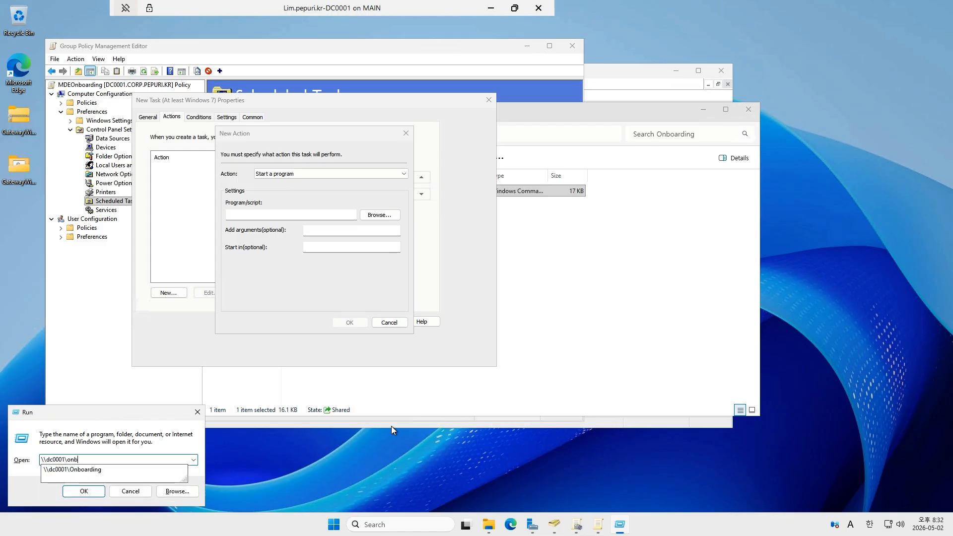
text(oarding)
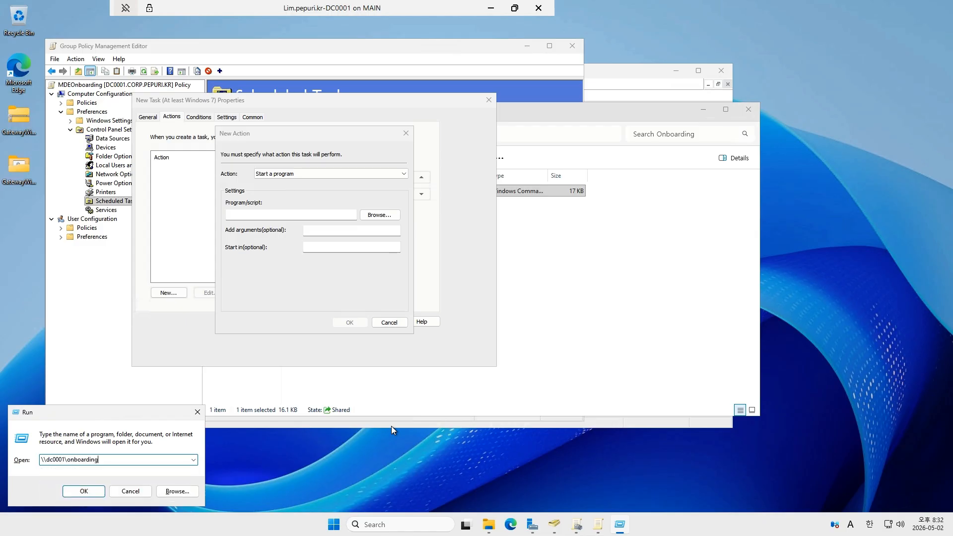
key(Return)
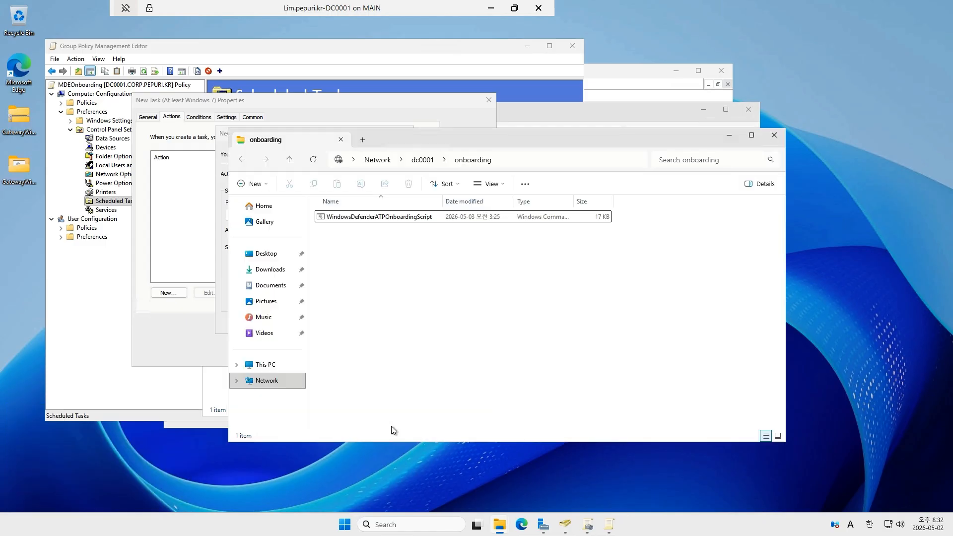
click(451, 221)
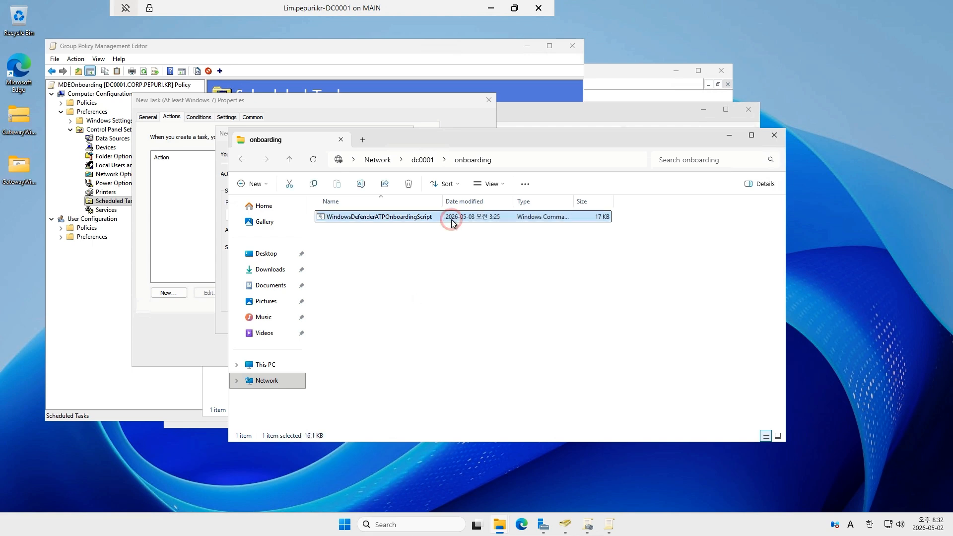
- Enter the share path \\dc0001\onboarding\ as the program/script of the task's new action
click(166, 241)
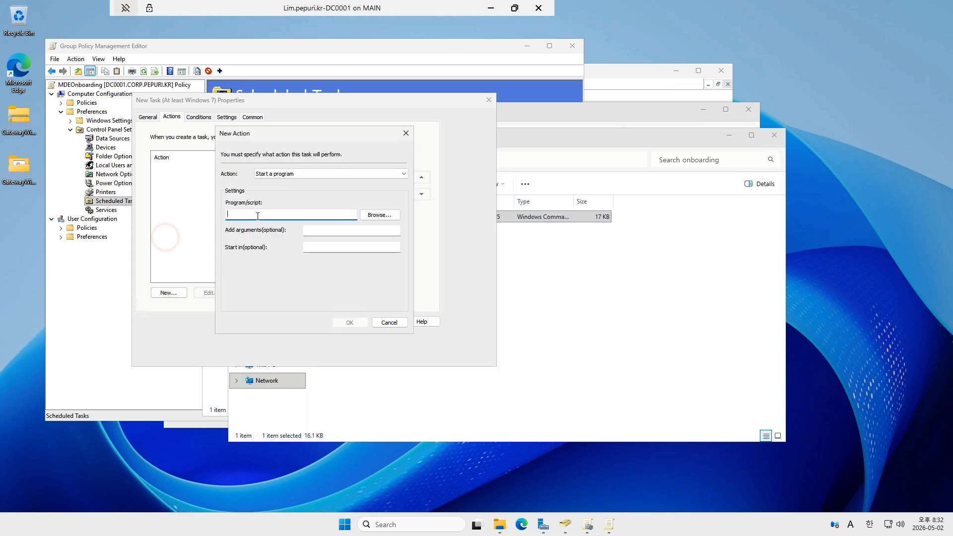
text(\\dc0001\onboarding)
text(\)
- Show file name extensions in the onboarding share and widen the Name column to fit the full script name
click(592, 269)
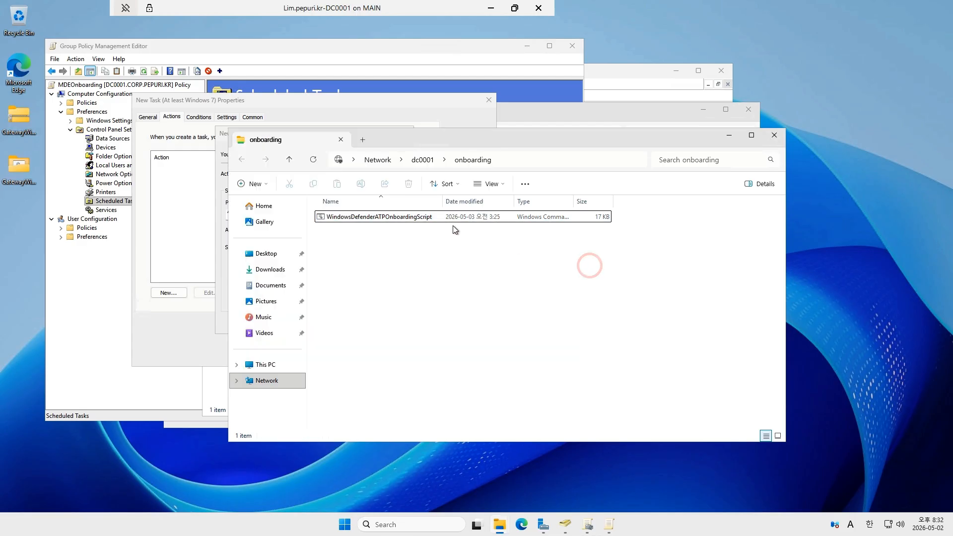
click(450, 221)
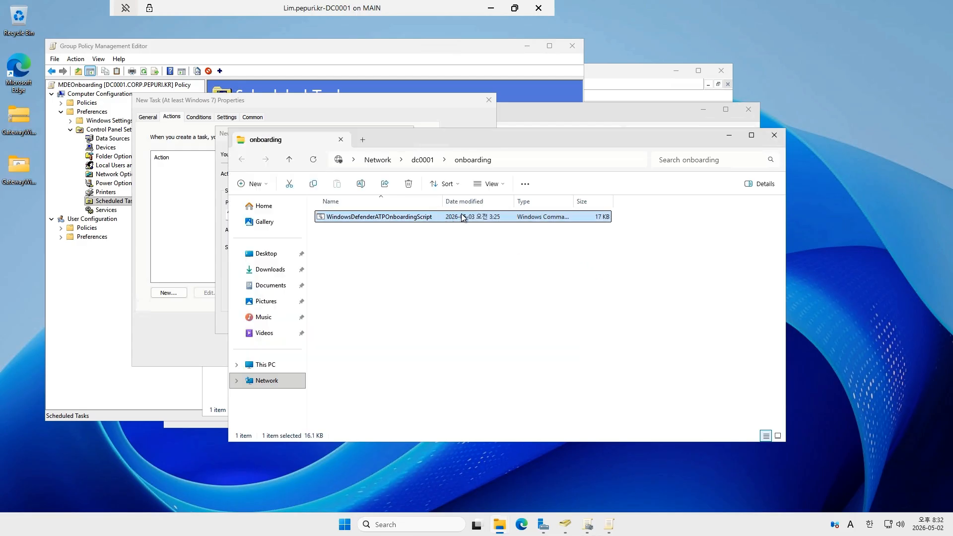
click(497, 185)
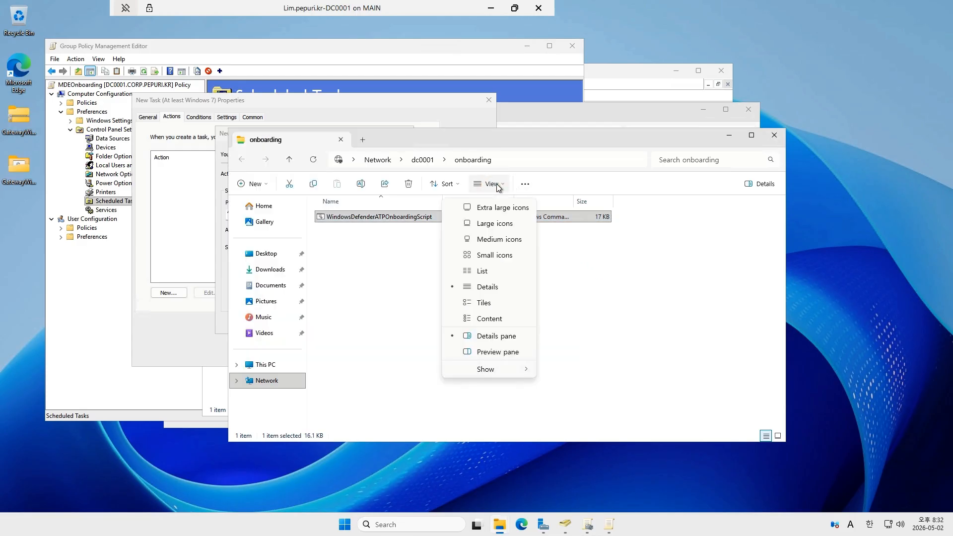
mouse_move(504, 372)
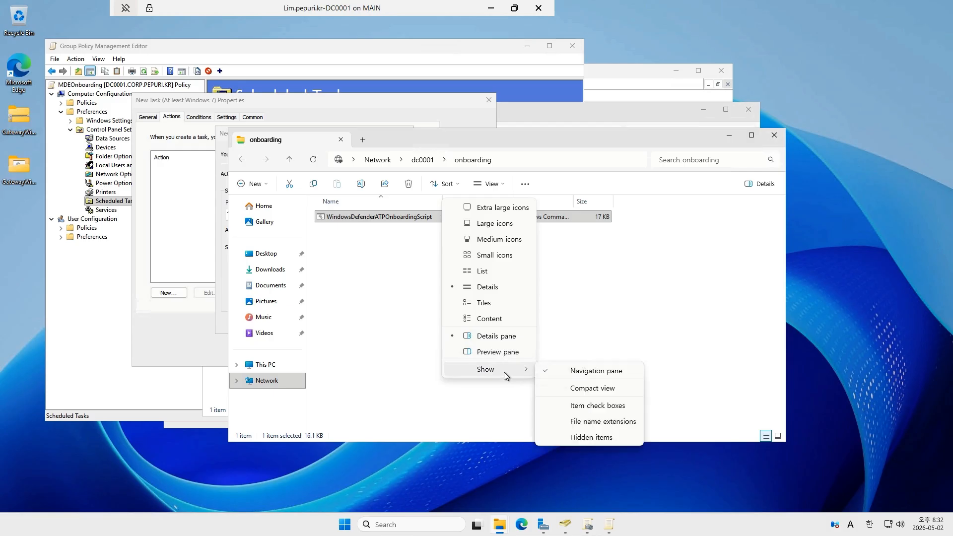
click(598, 421)
drag(439, 198, 524, 207)
- Copy the full file name WindowsDefenderATPOnboardingScript.cmd, append it to the action's program path and confirm the action
click(453, 217)
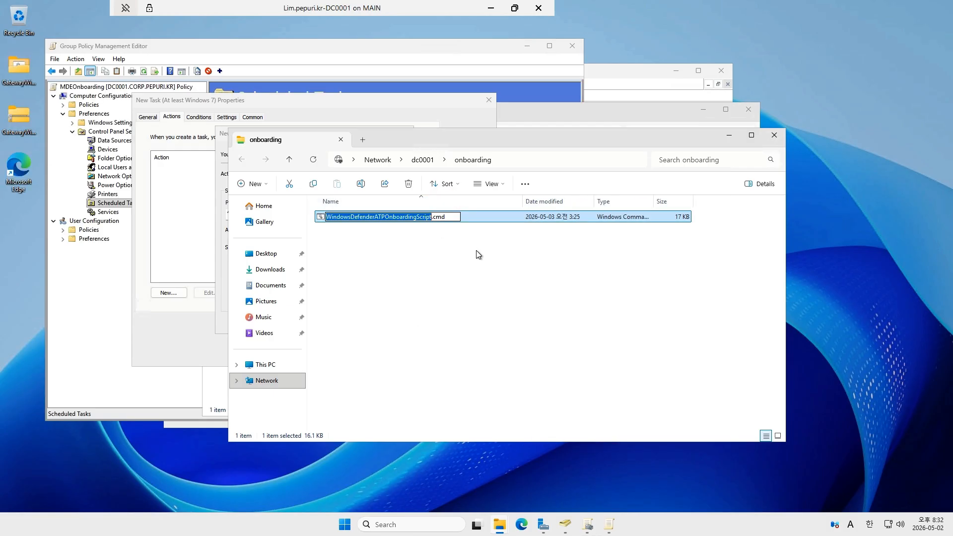
key(ctrl+a)
key(ctrl+c)
click(222, 326)
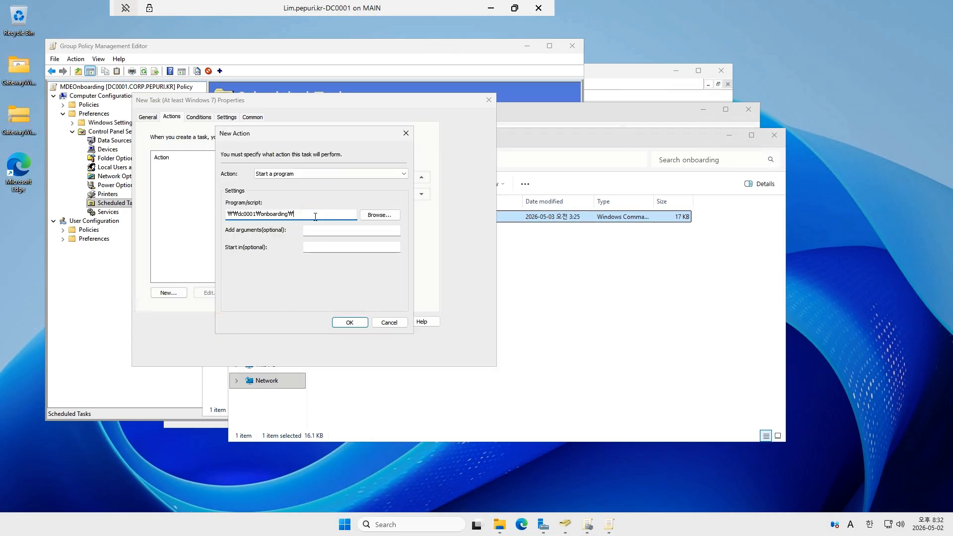
key(ctrl+v)
click(350, 322)
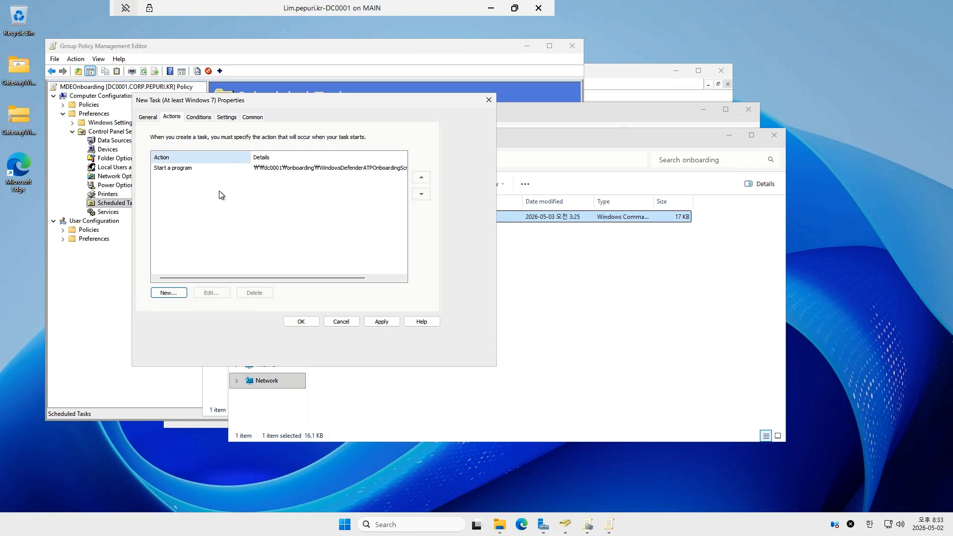
- Save the new scheduled task and bring the policy's Scheduled Tasks list to the front
drag(331, 277, 246, 282)
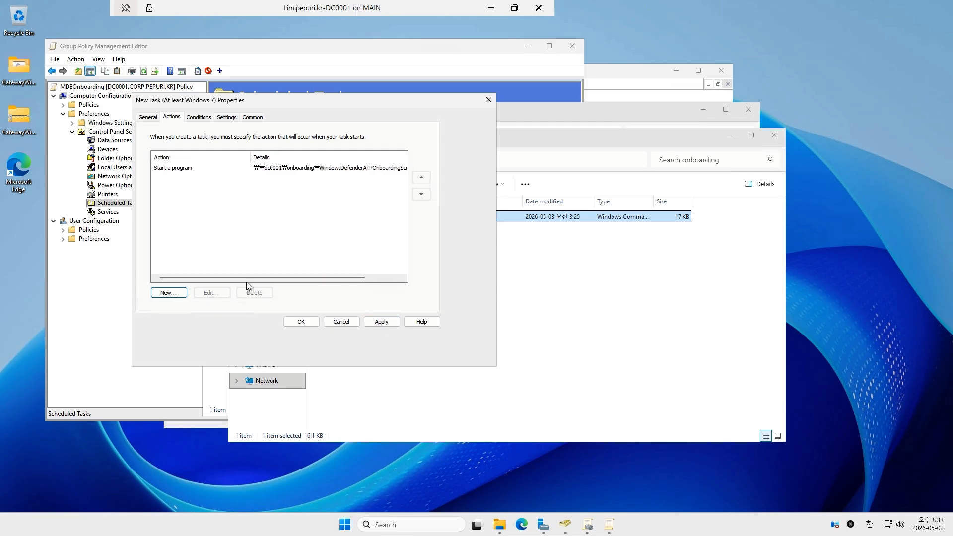
click(302, 322)
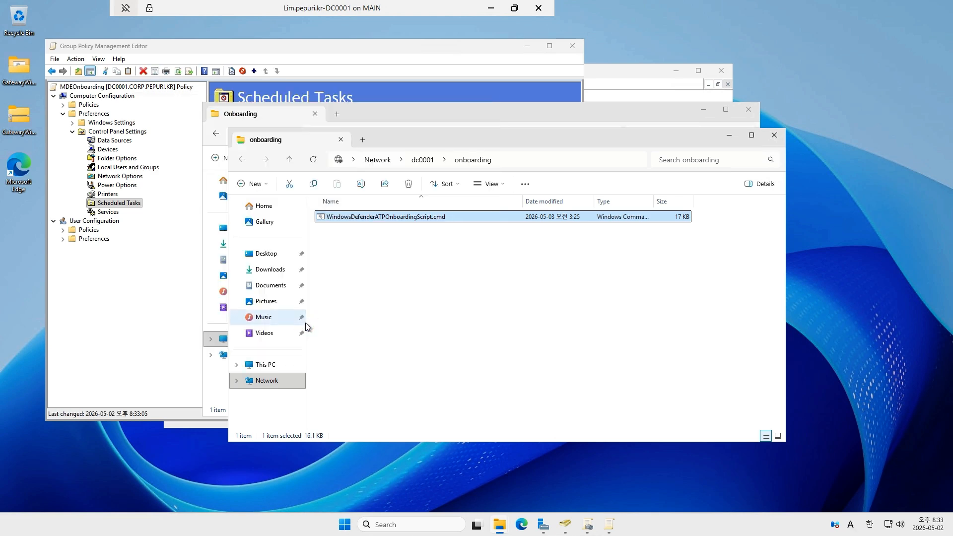
click(163, 308)
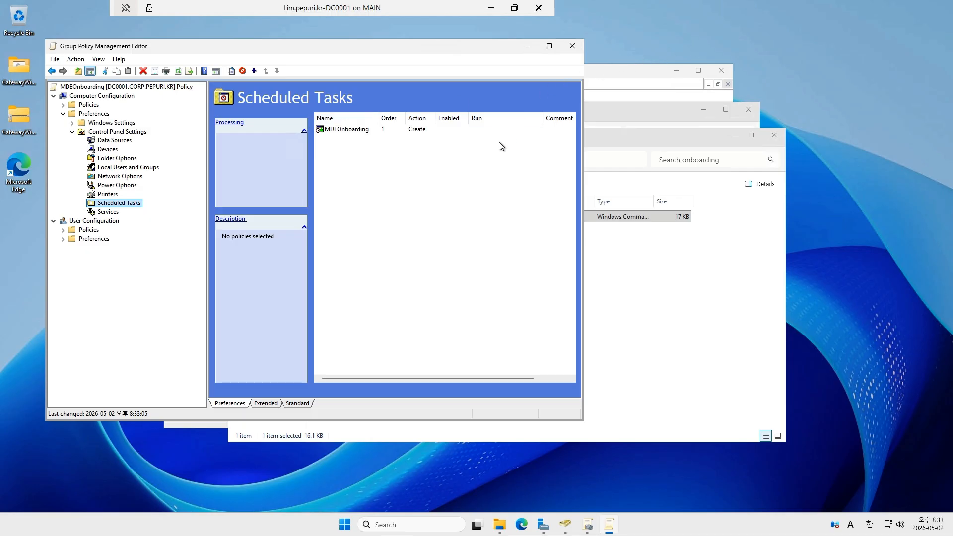
- Check the MDEOnboarding unit in Active Directory Users and Computers, and examine the device list in the Defender portal's Device Inventory
click(527, 47)
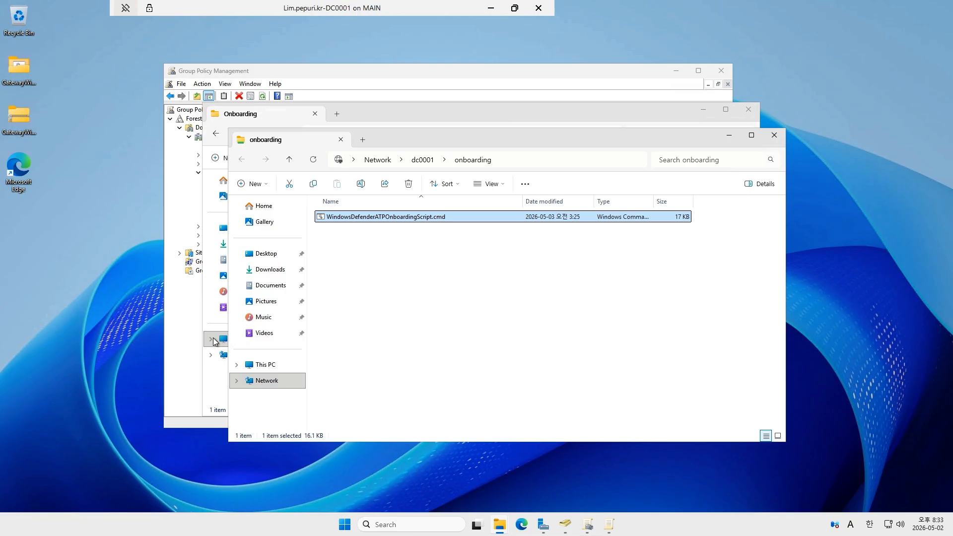
click(565, 523)
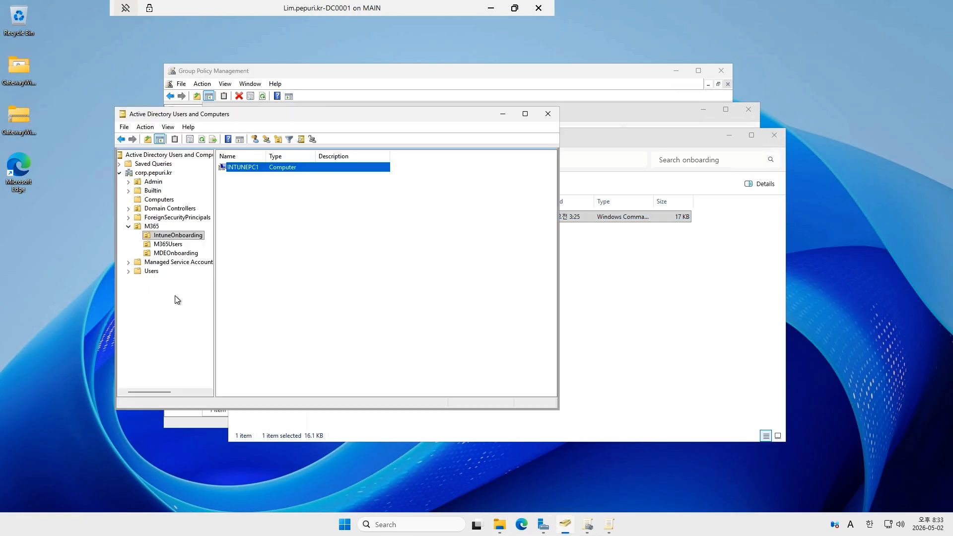
click(173, 253)
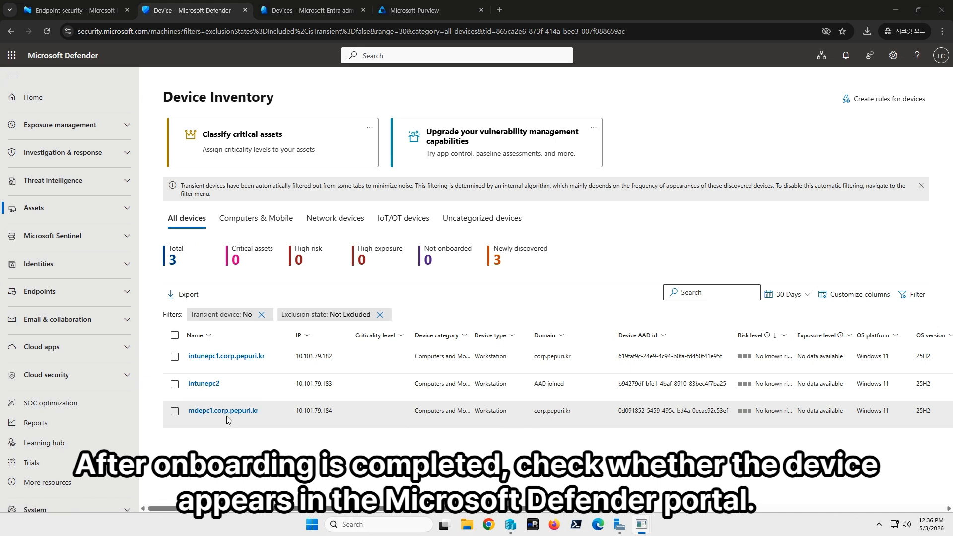
drag(556, 509, 615, 511)
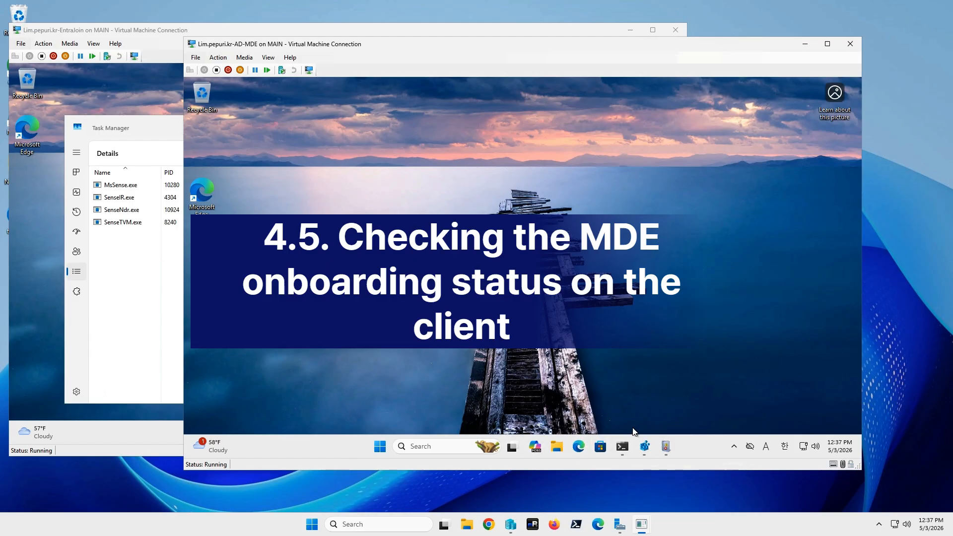
- Compare the Defender XDR Org ID with the client's OnboardingInfo registry value, and examine the WDATPOnboarding event in the Application log
click(645, 447)
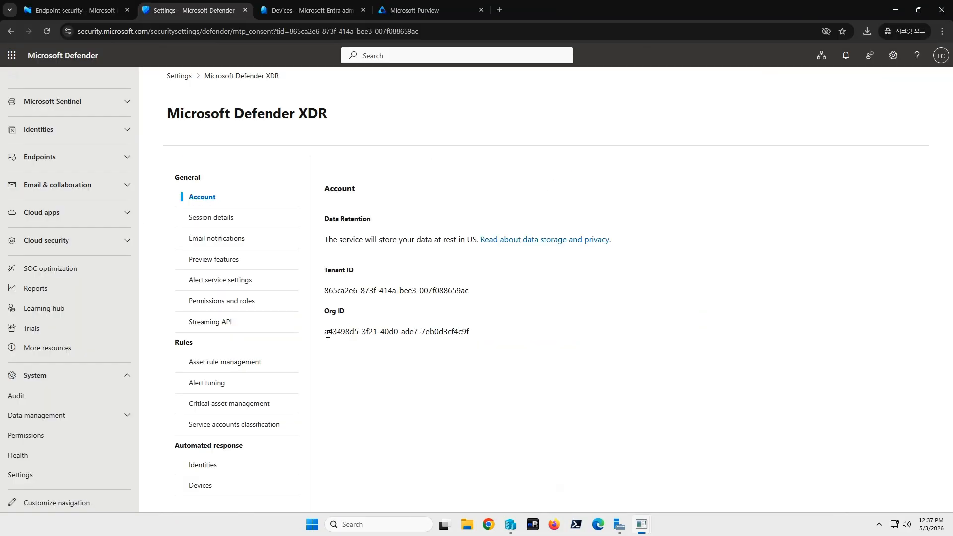
drag(327, 334, 478, 338)
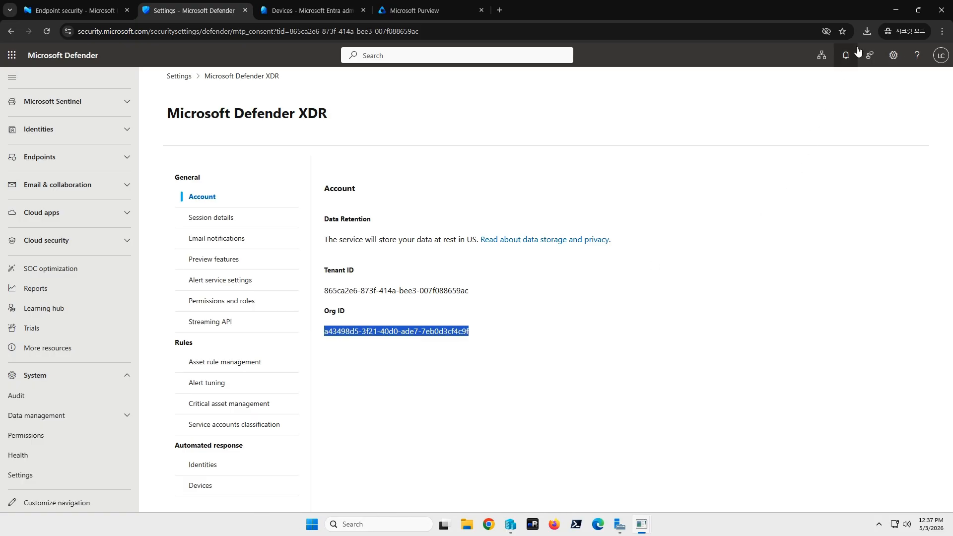
click(888, 15)
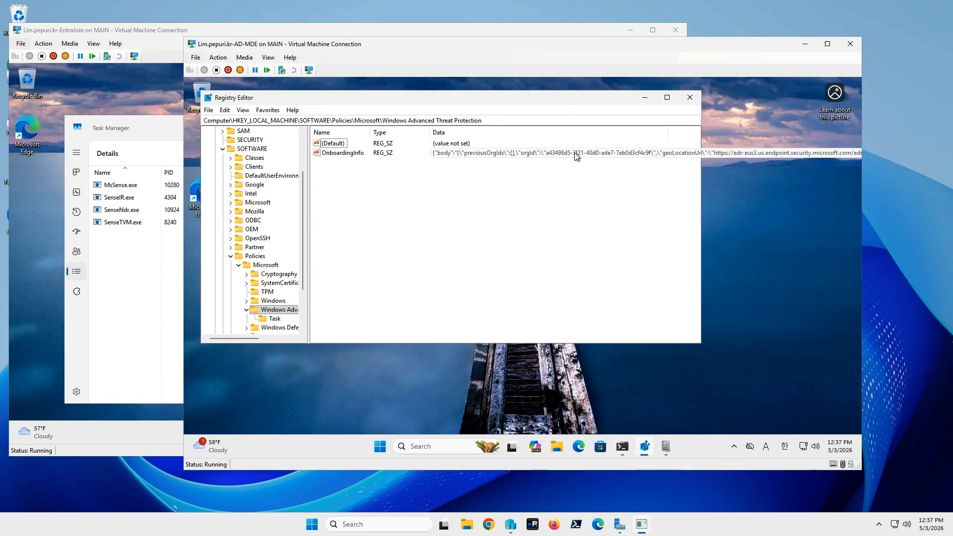
click(665, 447)
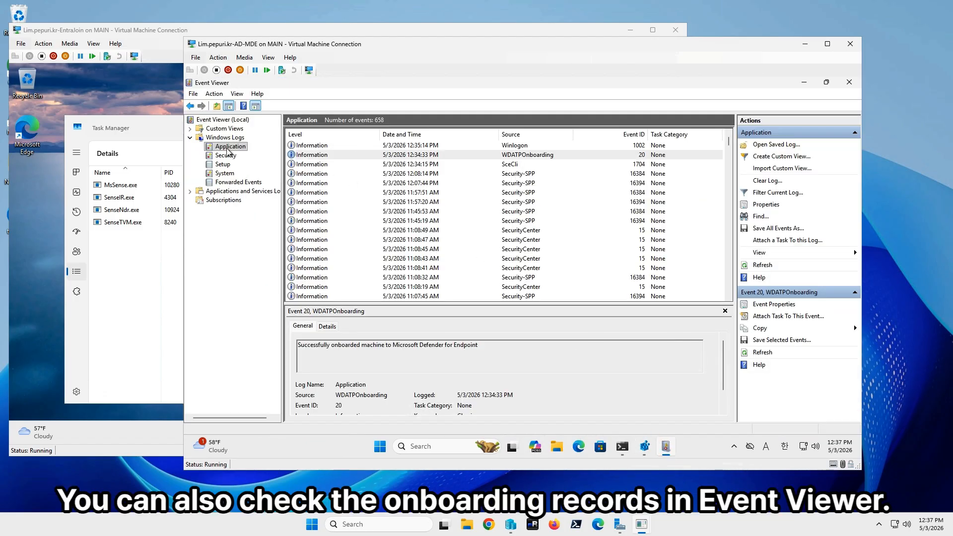
click(484, 158)
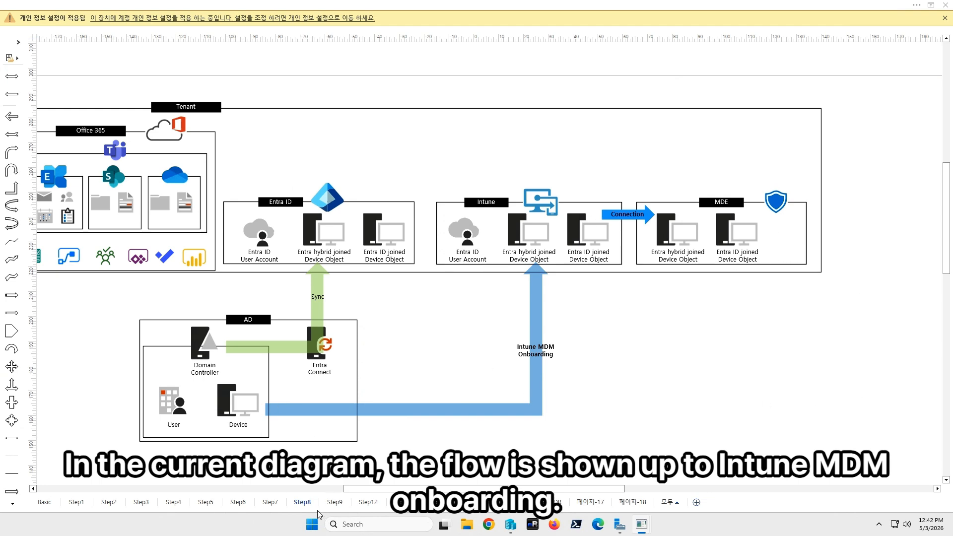
- Examine the MDE onboarding flow on the diagram's Step9 page
click(330, 505)
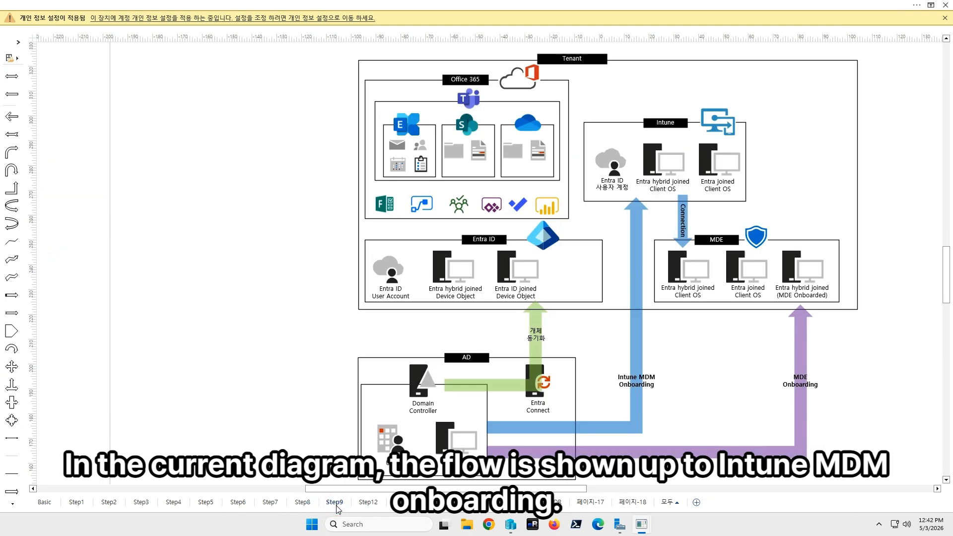
drag(536, 489, 578, 488)
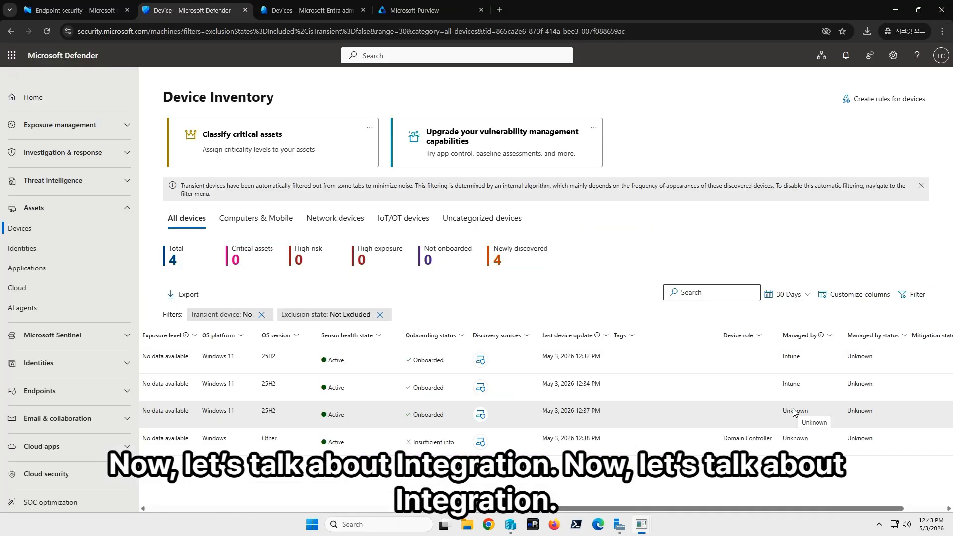
- Examine all devices in the Entra admin center and the Windows devices list in the Intune admin center
click(327, 10)
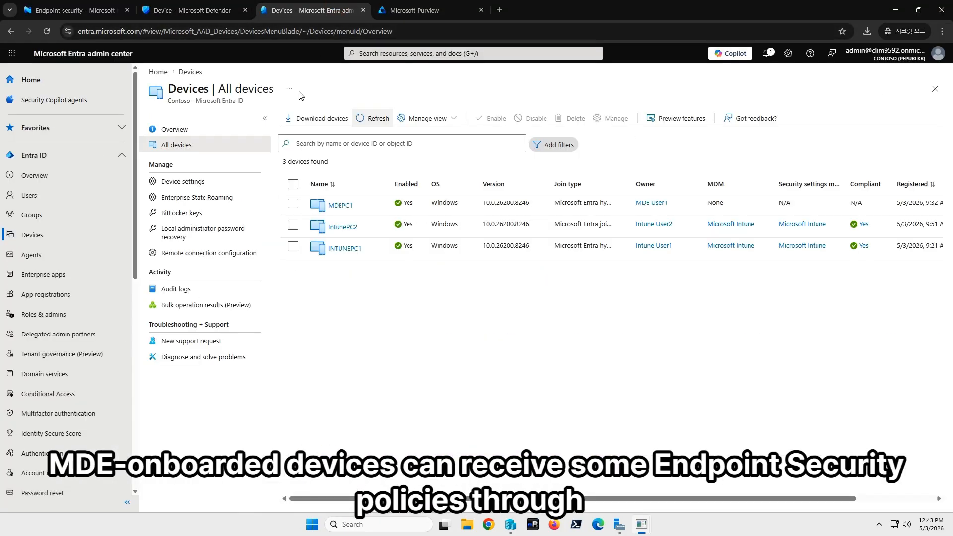
click(108, 10)
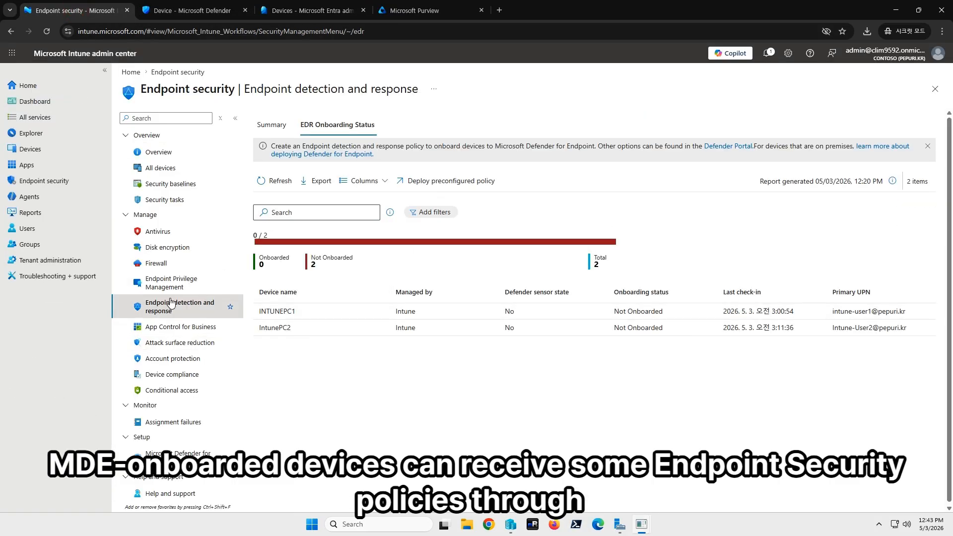
click(63, 151)
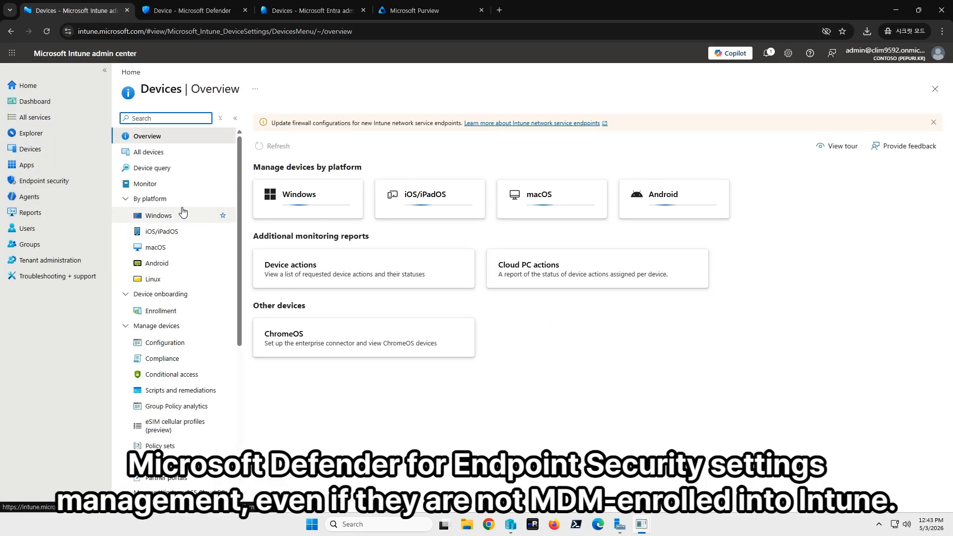
click(172, 216)
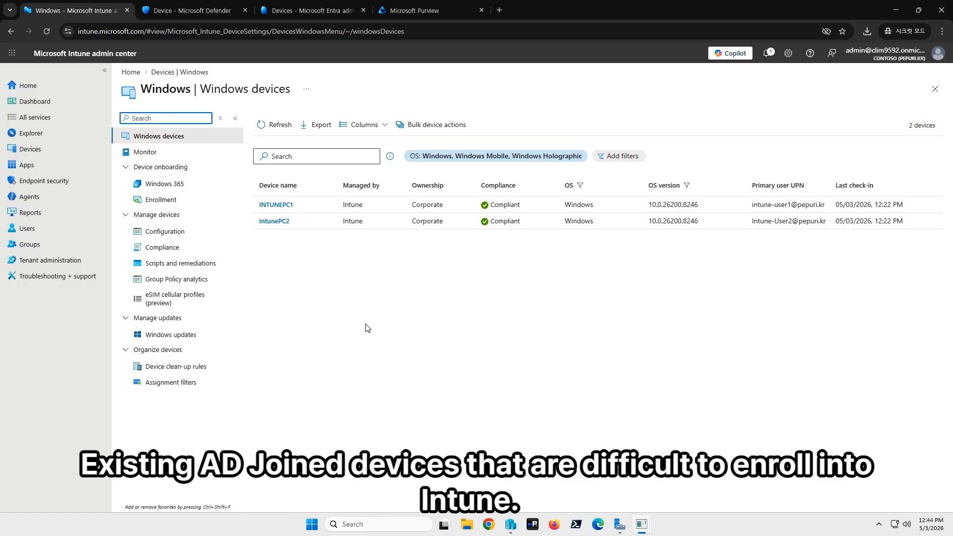
- View the Antivirus policies under Endpoint security in Intune
click(70, 191)
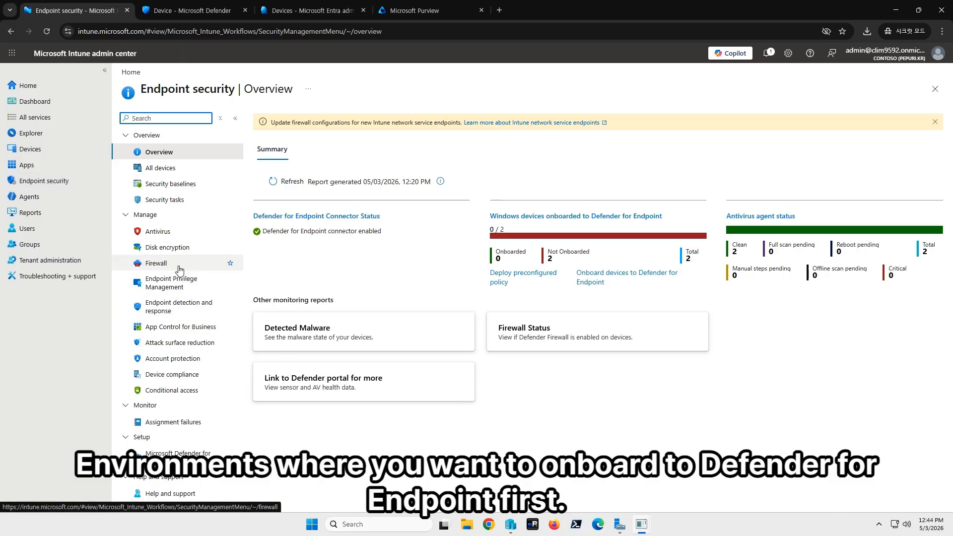
click(175, 232)
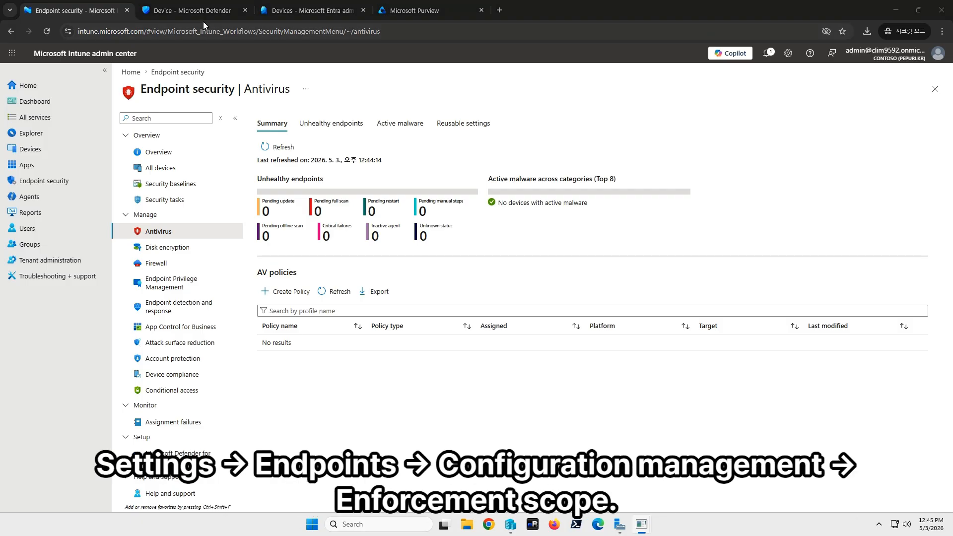
- Switch to the Microsoft Defender portal and open the Endpoints settings
click(201, 10)
click(298, 10)
click(231, 10)
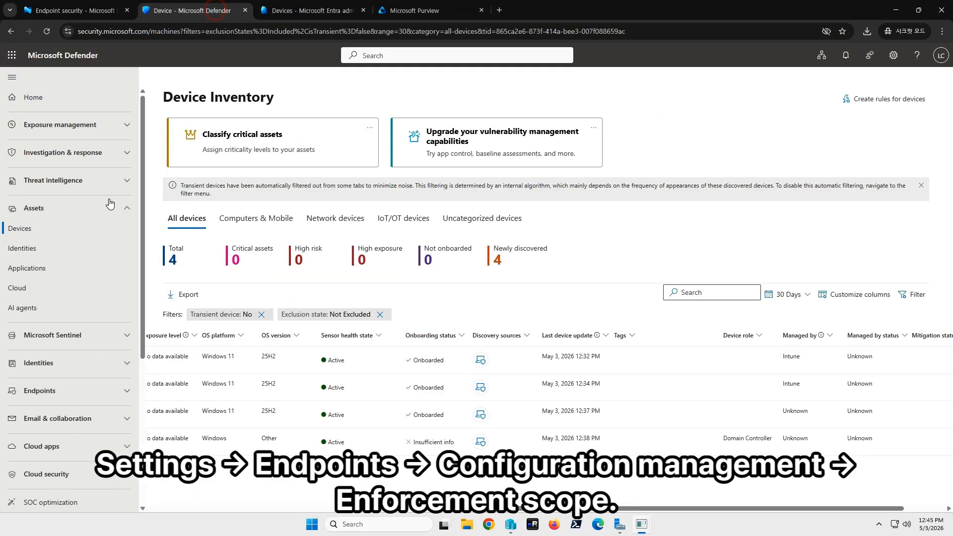
scroll(94, 322, down, 5)
click(66, 480)
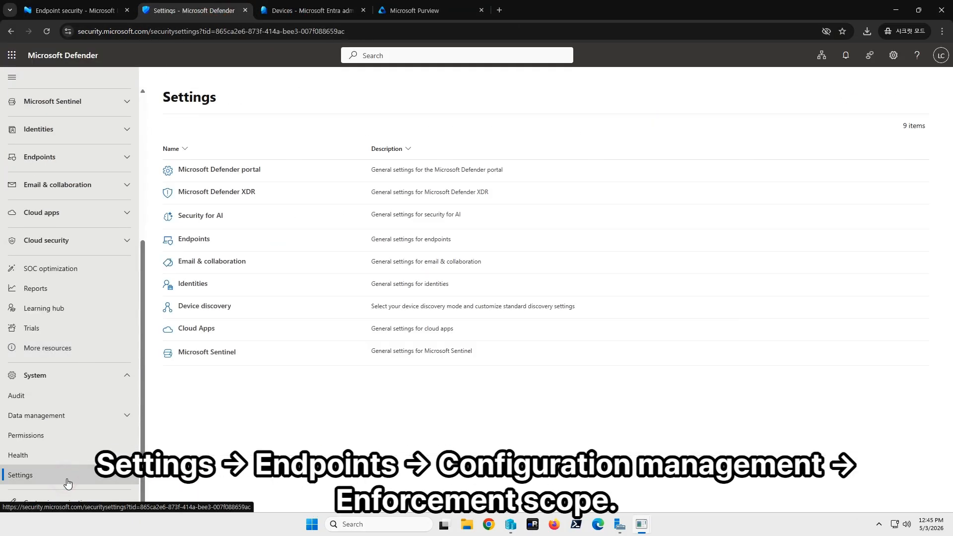
click(203, 240)
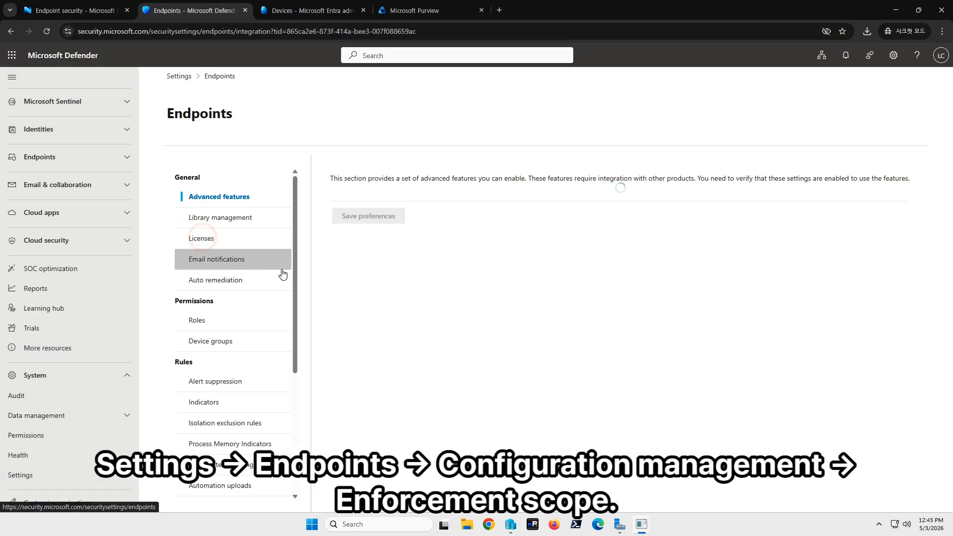
- Turn on the use of MDE to enforce security configuration settings from Intune in the Enforcement scope settings
scroll(263, 313, down, 3)
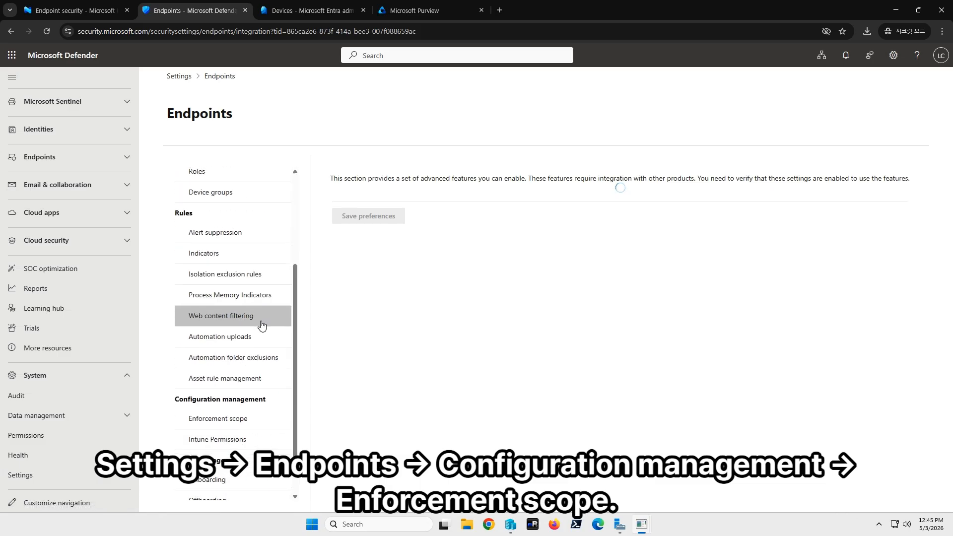
scroll(261, 327, down, 1)
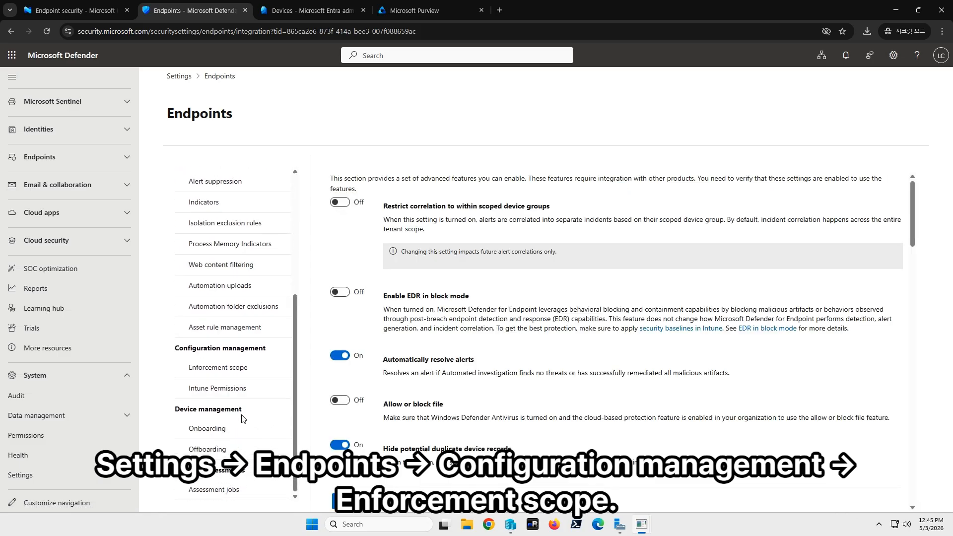
click(238, 375)
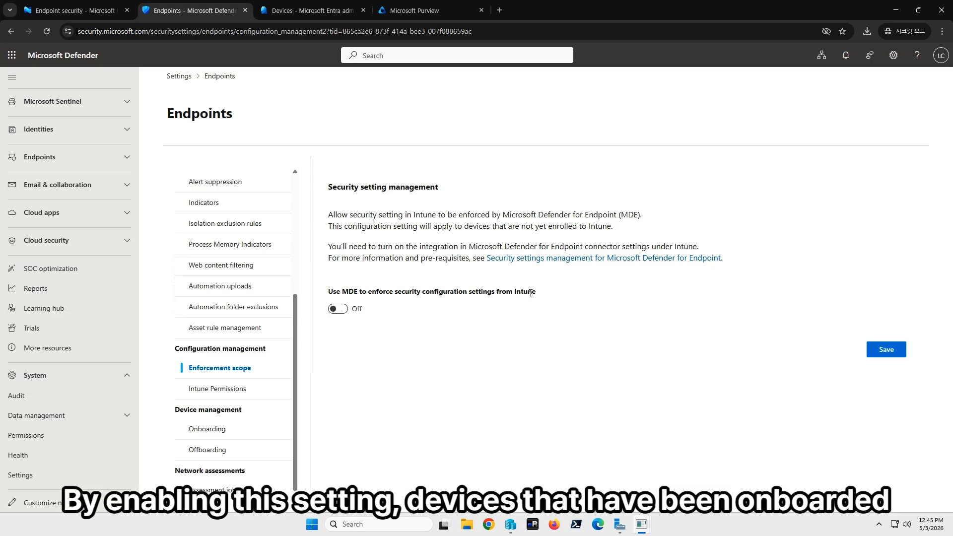
click(340, 310)
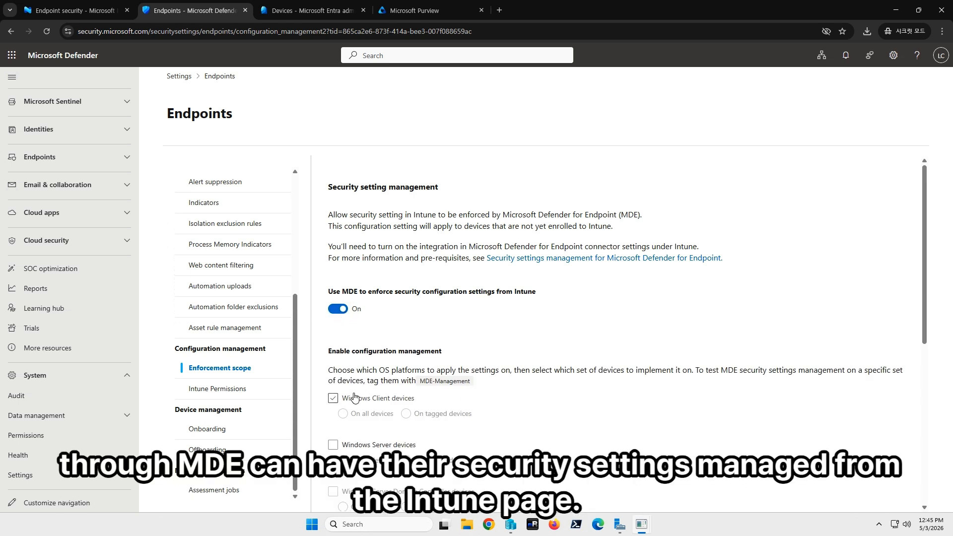
- Enable configuration management for Windows Client devices and Windows Server devices, each applied on all devices
scroll(371, 374, down, 2)
click(333, 299)
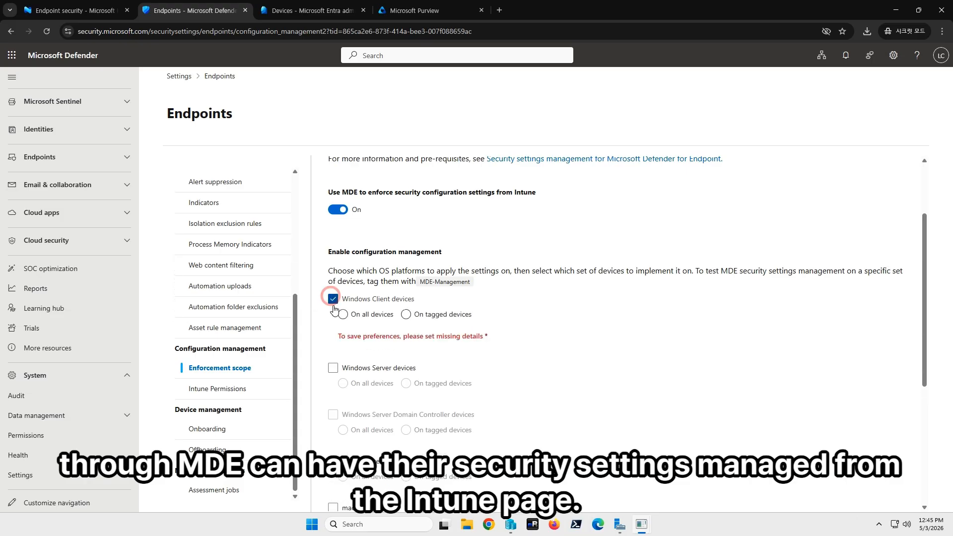
click(343, 315)
click(332, 345)
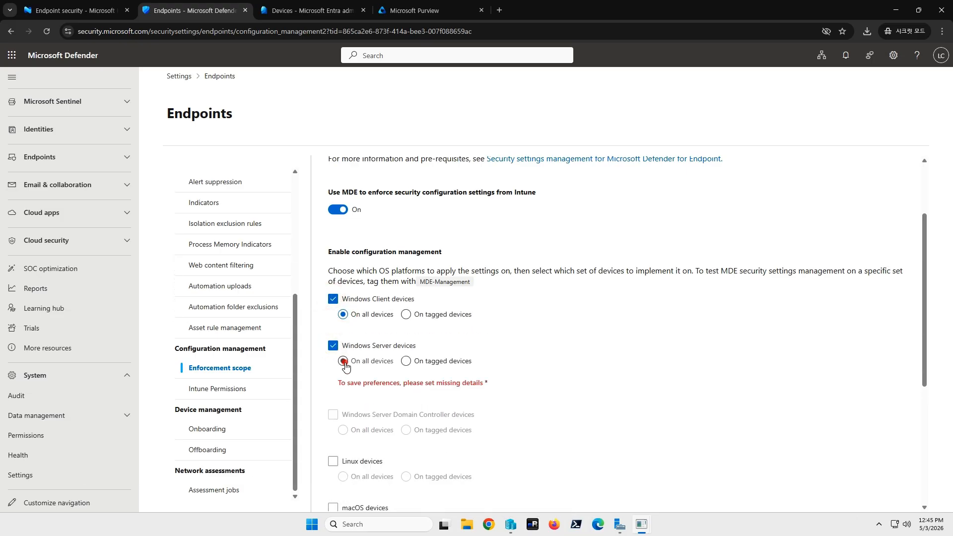
click(343, 361)
- Enable configuration management for Windows Server Domain Controller, Linux and macOS devices, each applied on all devices
scroll(372, 397, down, 1)
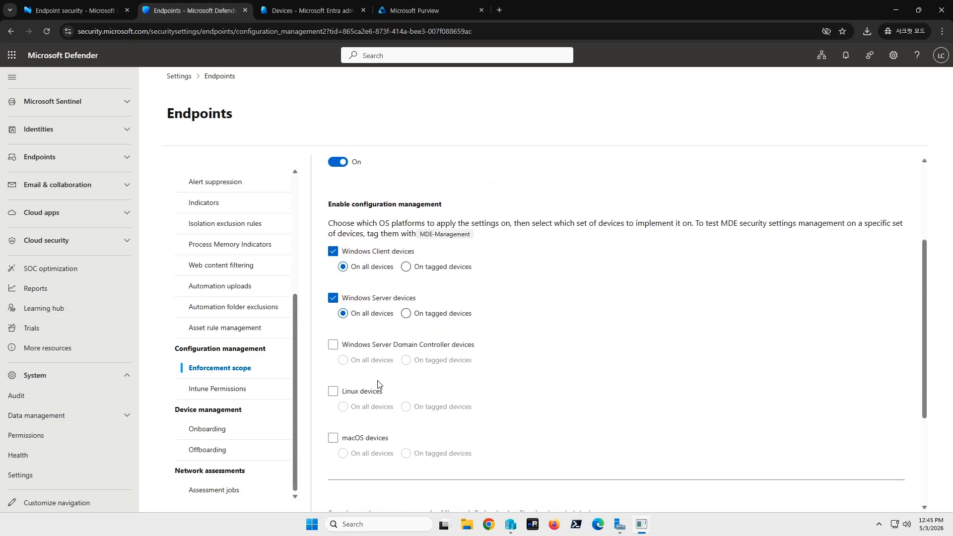
click(333, 342)
click(343, 358)
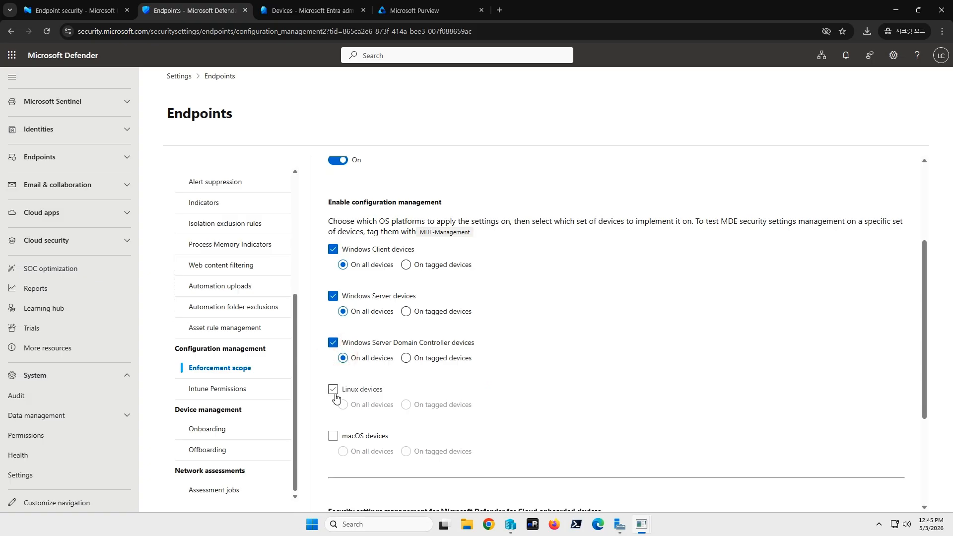
click(333, 390)
click(343, 404)
click(333, 436)
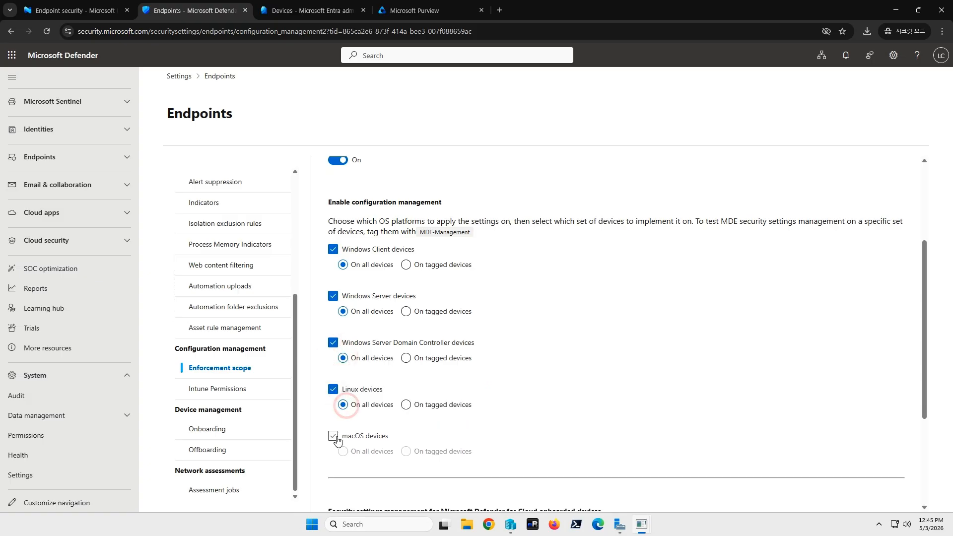
click(342, 451)
- Review the Configuration Manager security settings option and save the Enforcement scope settings
scroll(480, 399, down, 3)
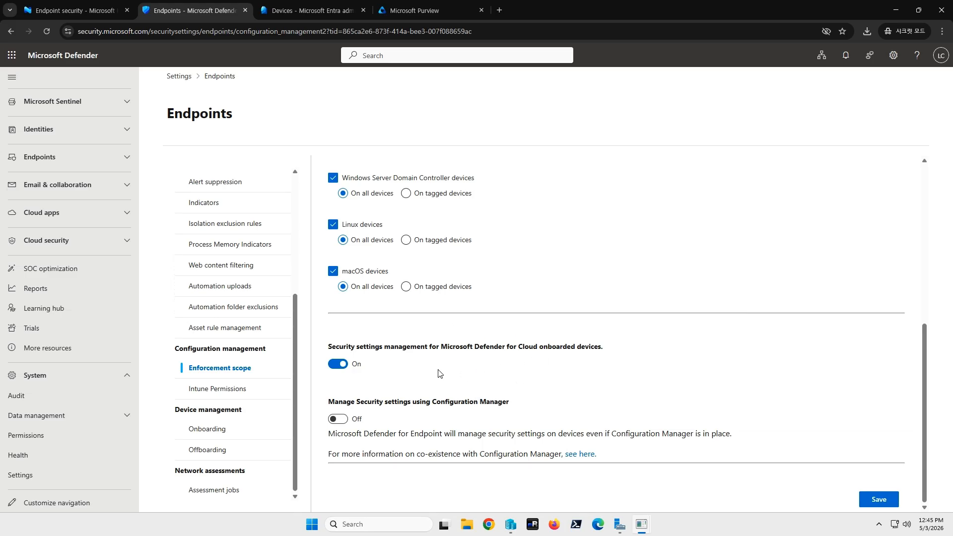
drag(430, 400, 509, 402)
click(550, 415)
click(877, 500)
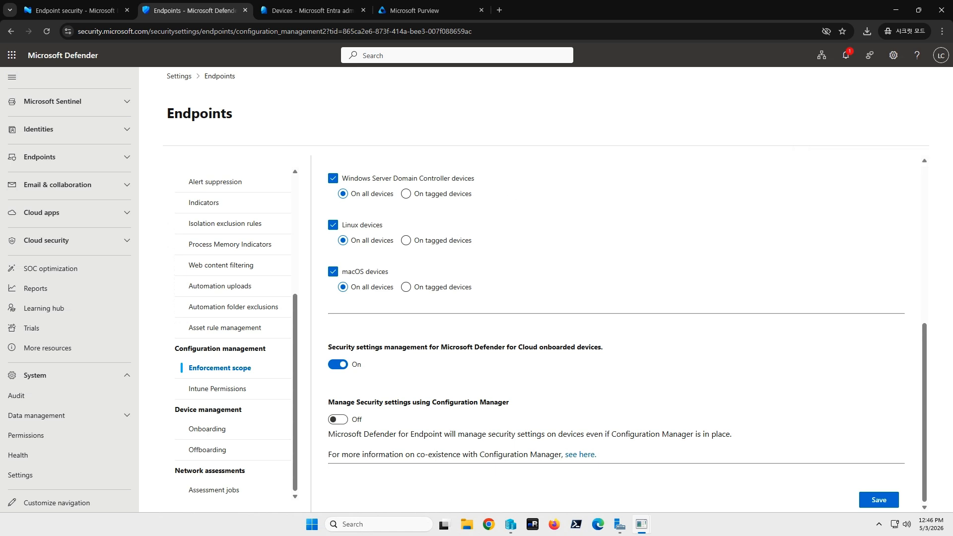
- Switch to the Intune admin center and open the Windows devices list
scroll(69, 289, up, 5)
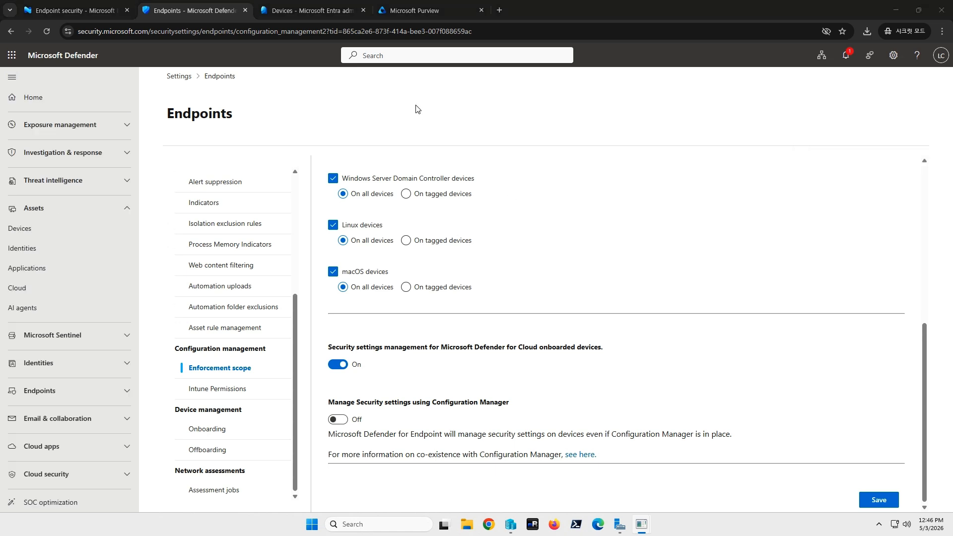
click(91, 10)
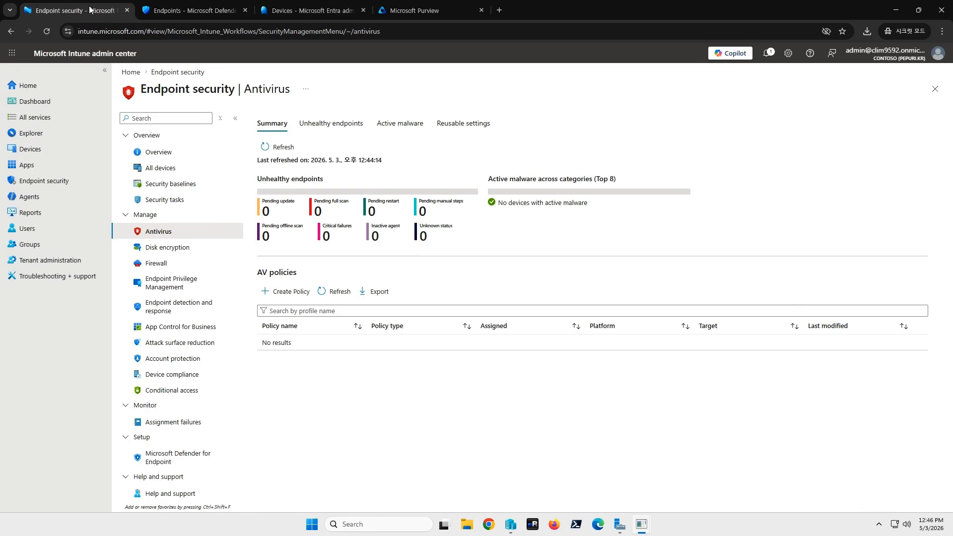
click(64, 149)
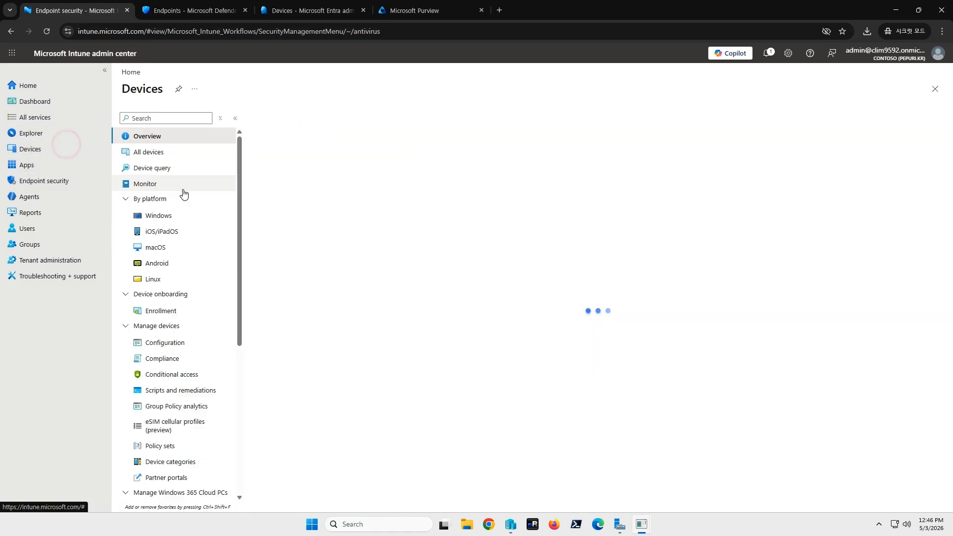
click(179, 215)
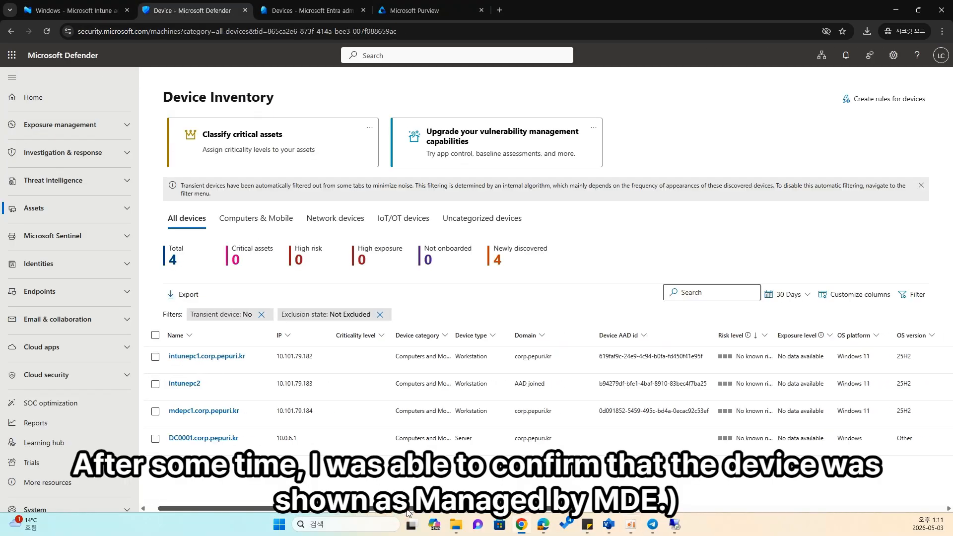
- Examine the Managed by column in the Defender Device Inventory and the device management details of mdepc1
drag(567, 514, 776, 512)
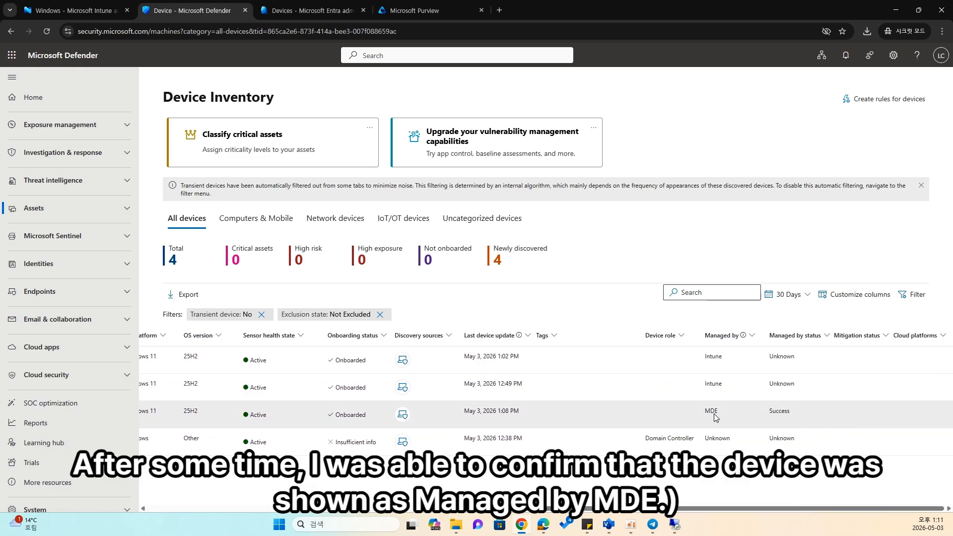
click(716, 408)
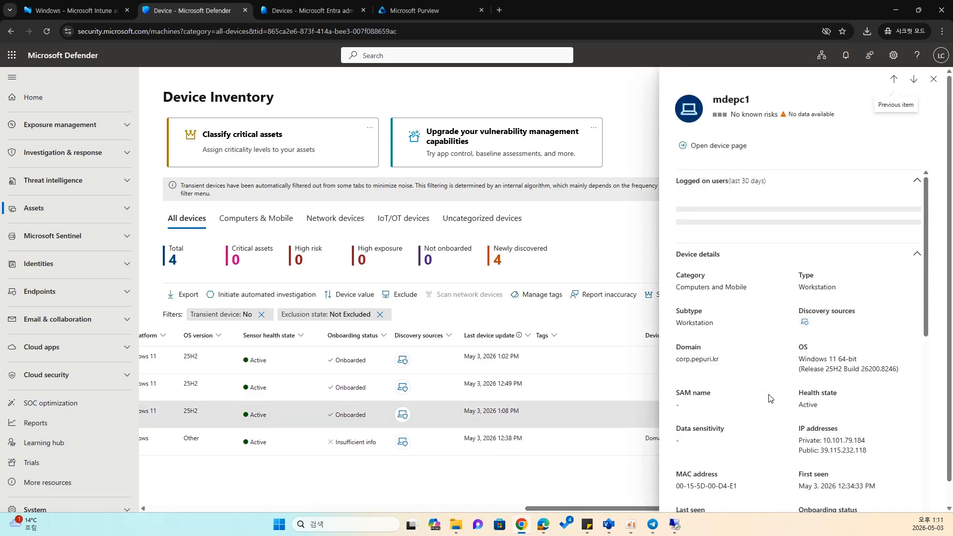
scroll(826, 353, down, 4)
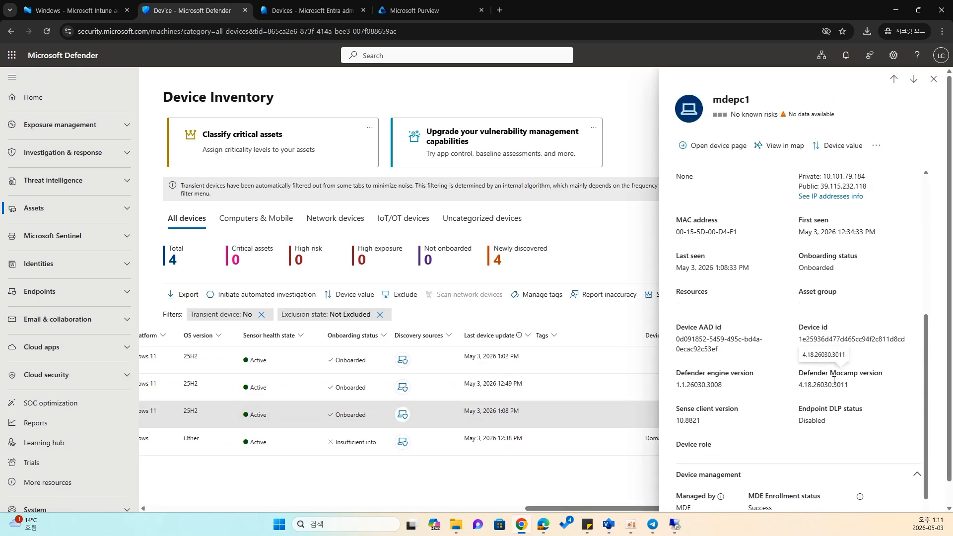
scroll(825, 400, down, 2)
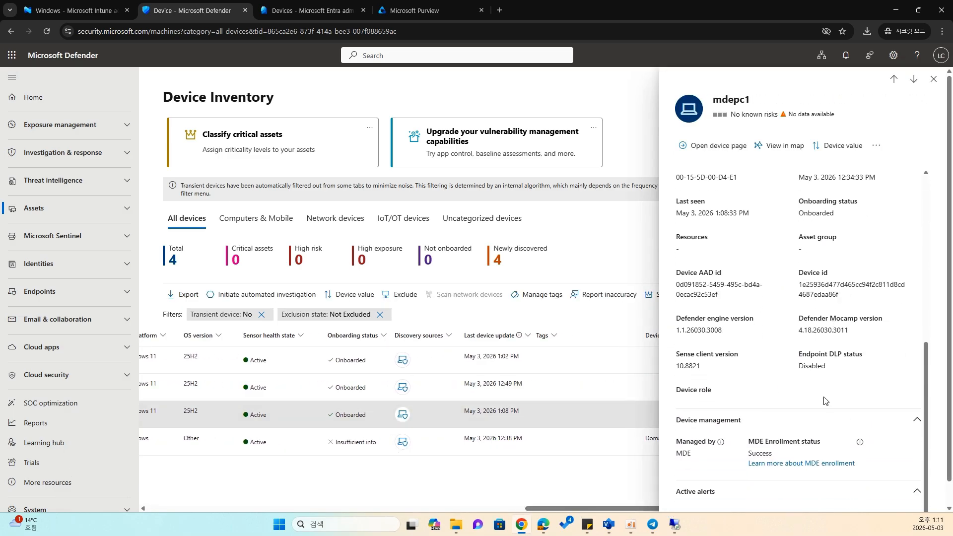
click(688, 453)
double_click(688, 453)
click(689, 454)
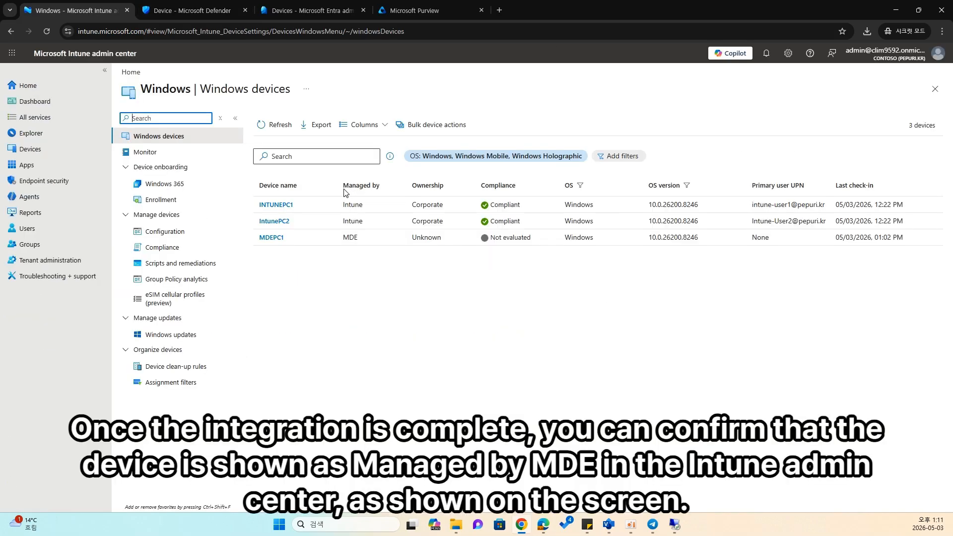
- Check the Managed by value of MDEPC1 in the Intune Windows devices list
double_click(347, 238)
click(380, 277)
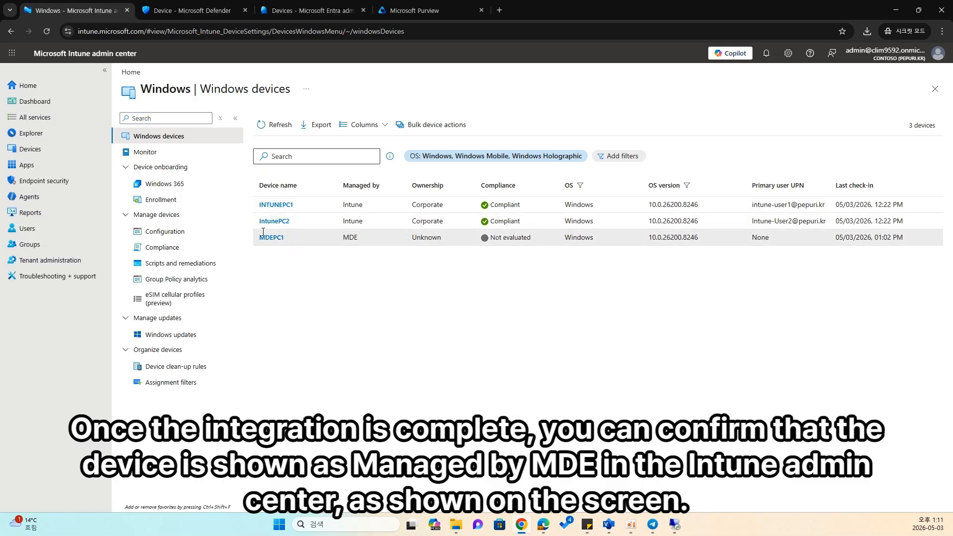
double_click(348, 237)
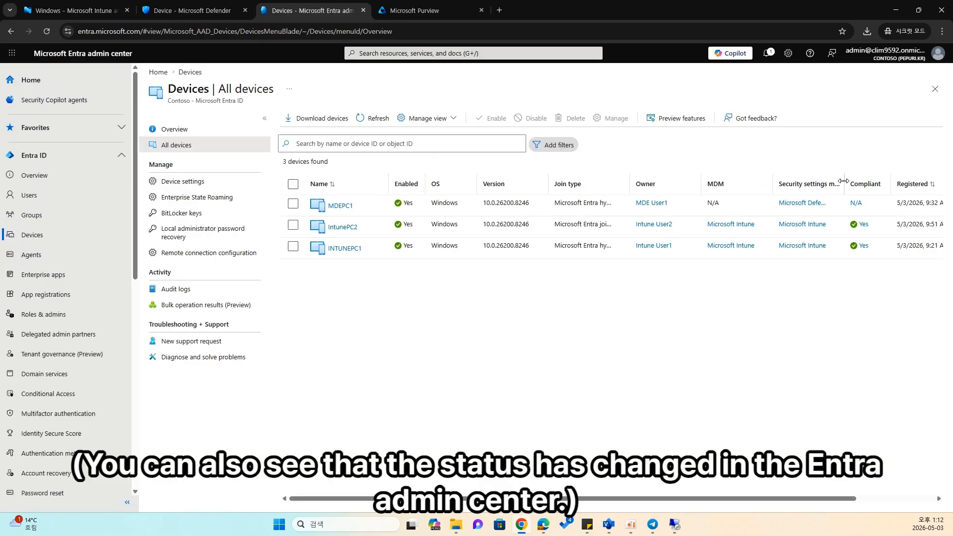
- Widen the Security settings management column in the Entra All devices list and examine its values for each device
drag(842, 184, 898, 183)
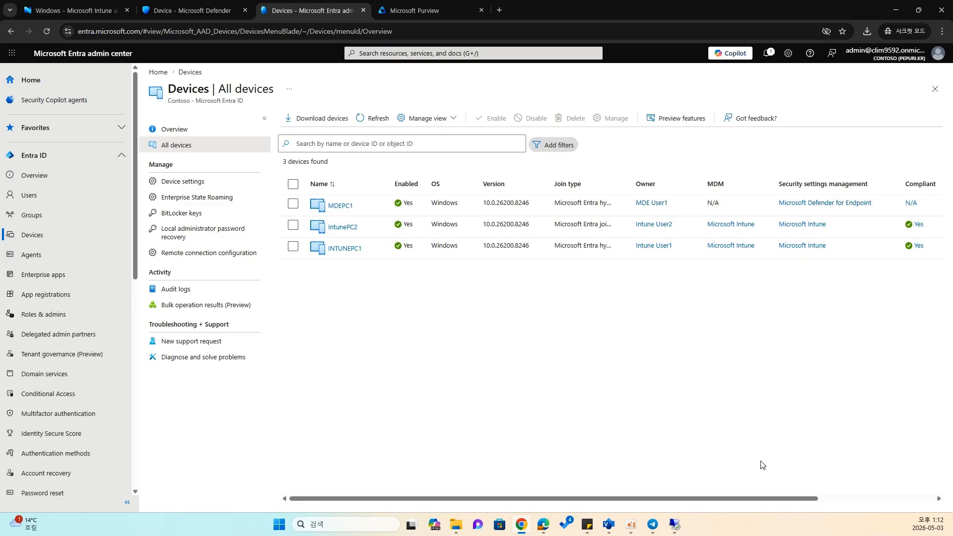
scroll(770, 499, right, 5)
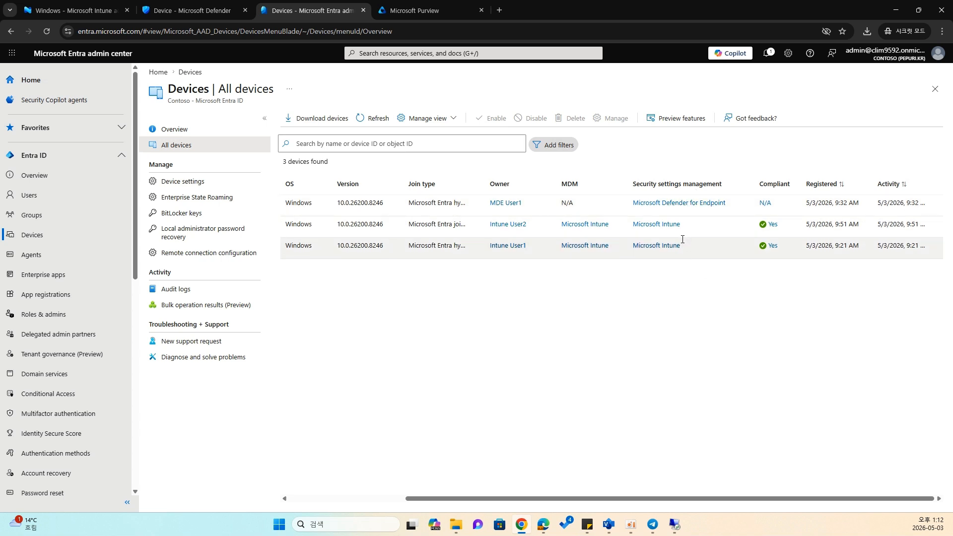
- Switch to the tenant architecture diagram and show the Step9 page
click(610, 522)
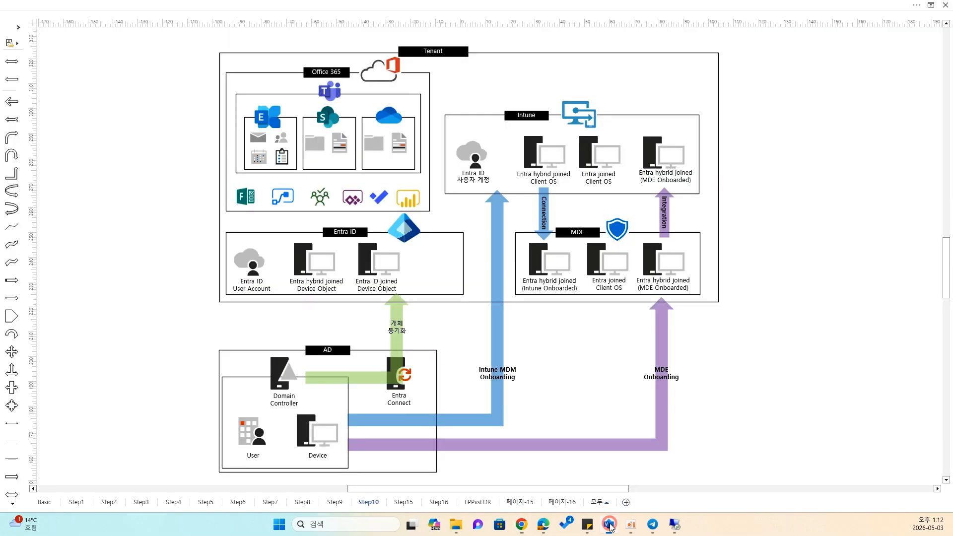
click(335, 503)
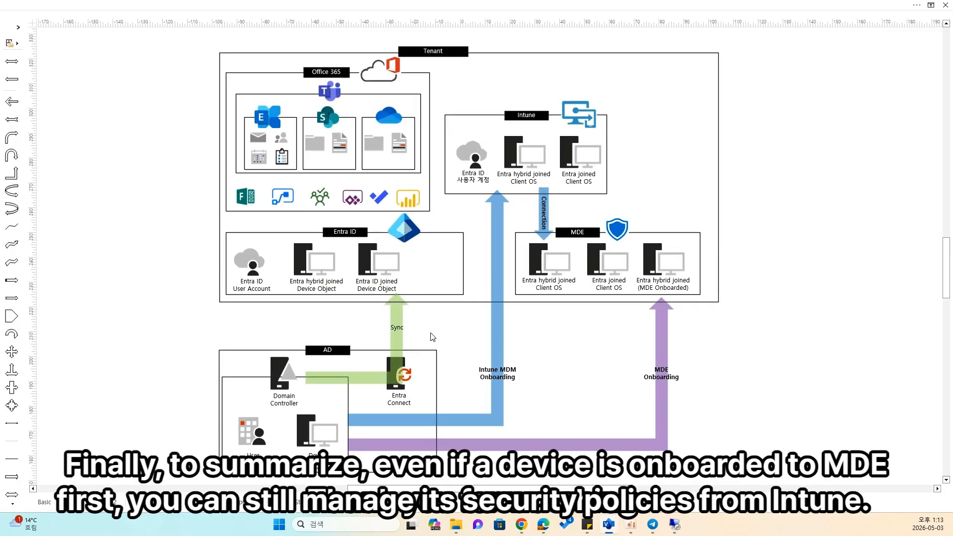